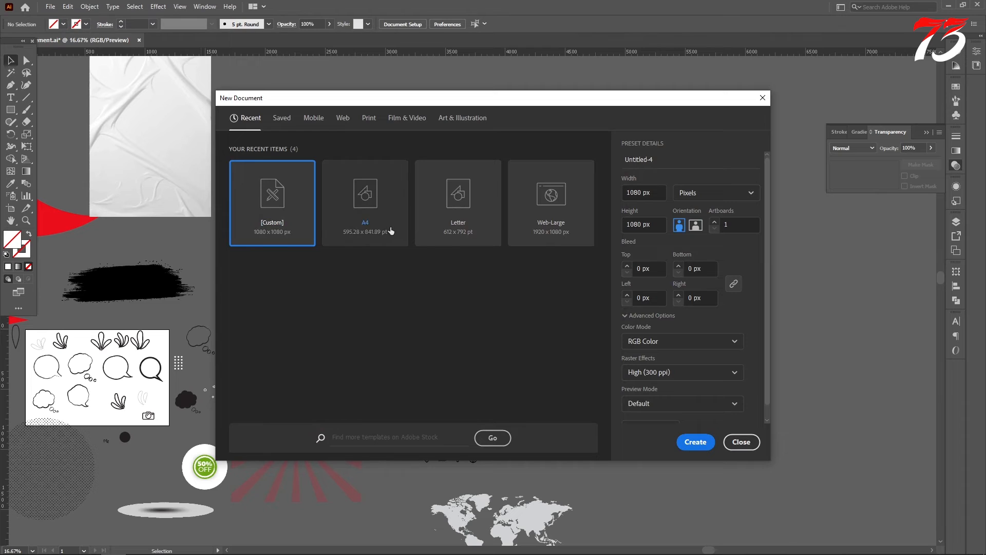
- Create a new 1080 × 1080 px RGB document and draw a 50 × 50 px square near the artboard's upper-left corner
click(696, 442)
scroll(328, 266, up, 1)
click(10, 110)
scroll(286, 154, up, 1)
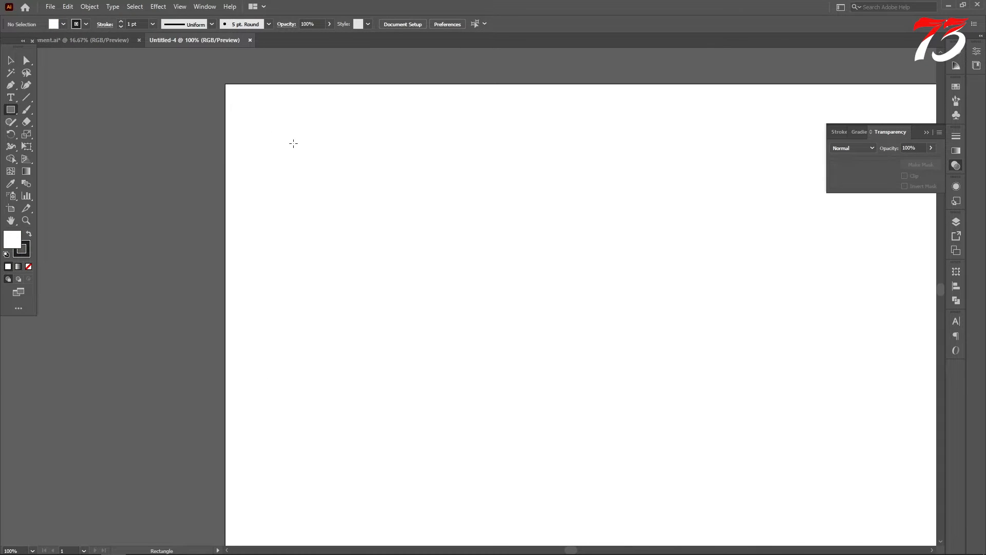
click(293, 143)
text(50)
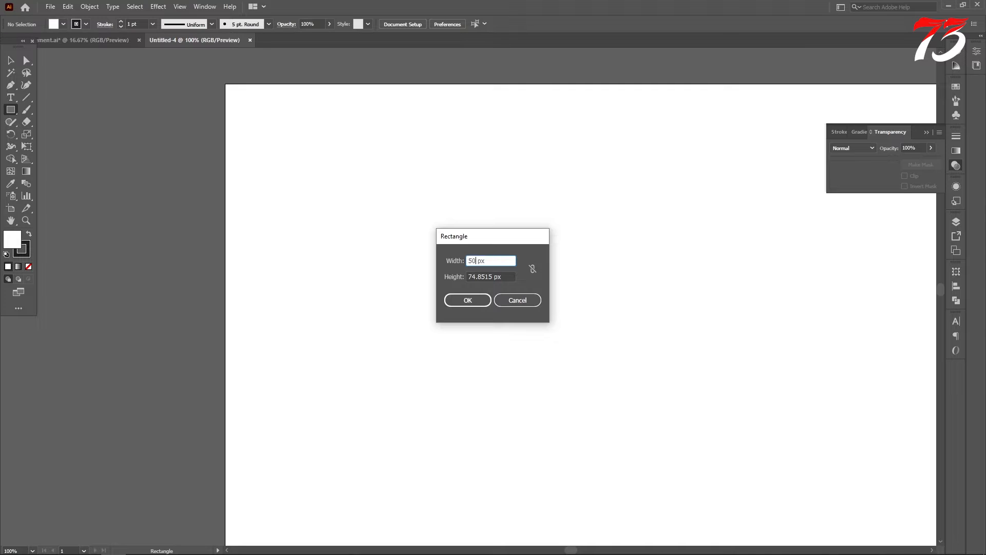
key(Tab)
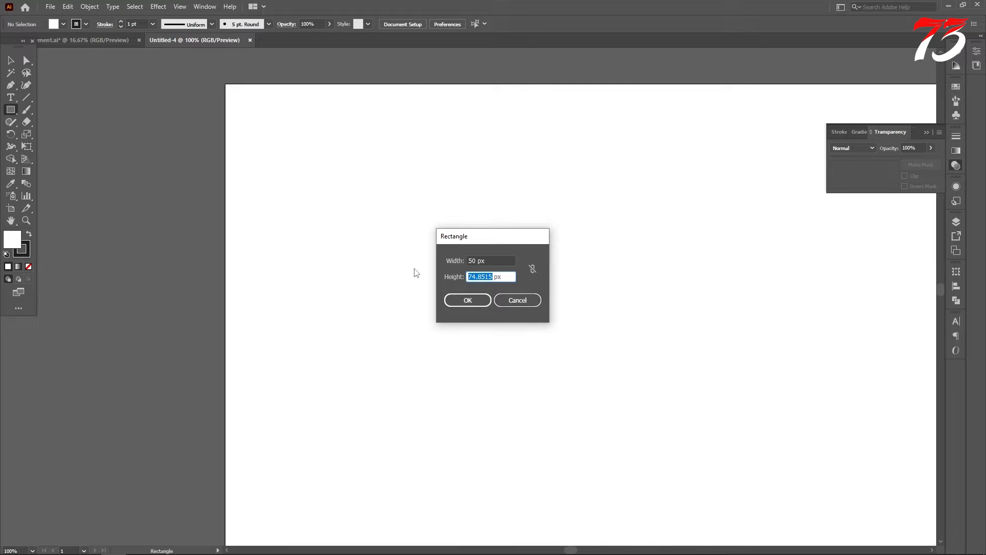
key(Return)
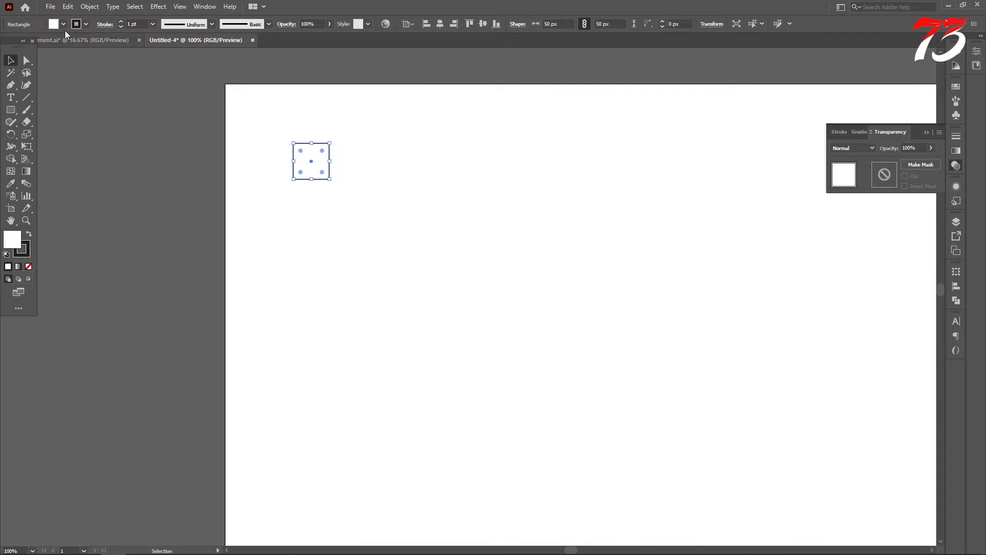
- Fill the small square with red and remove its stroke
click(63, 24)
click(36, 41)
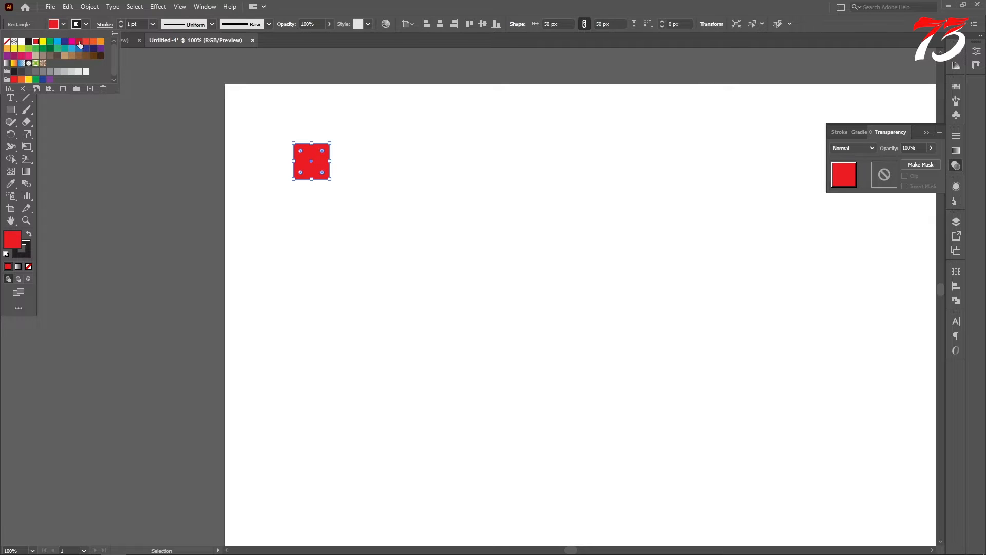
click(85, 24)
click(6, 41)
click(77, 143)
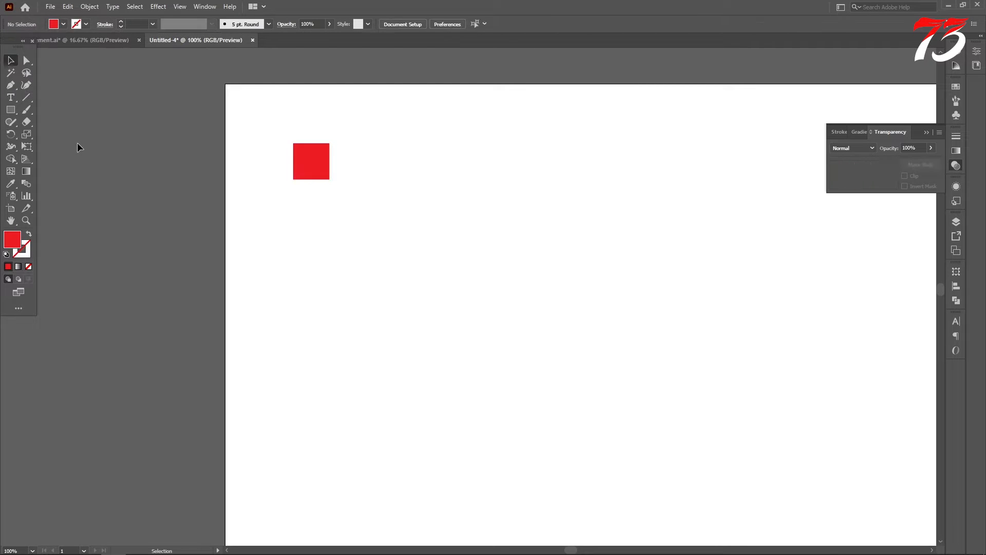
- Align the red square to the upper-left corner of the artboard
scroll(79, 146, up, 2)
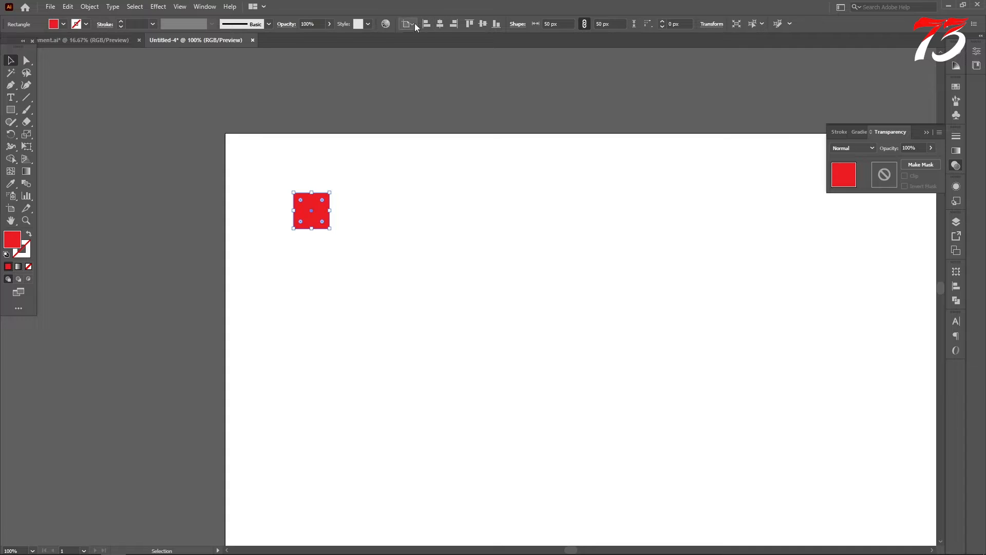
click(426, 24)
click(469, 24)
click(320, 118)
- Duplicate the red square and align the copy to the lower-right corner of the artboard
scroll(247, 107, down, 3)
drag(247, 122, 412, 310)
click(483, 23)
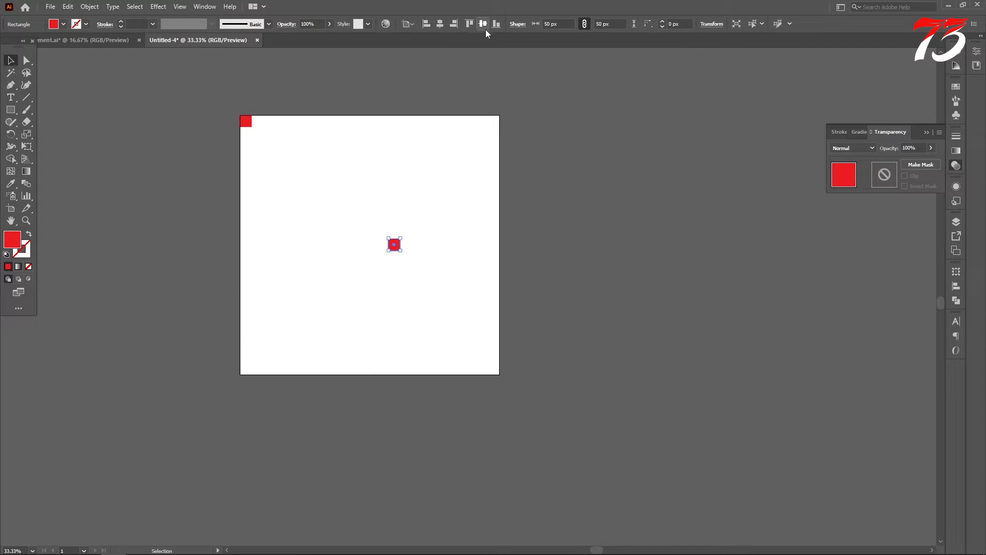
click(497, 23)
click(454, 24)
click(587, 175)
- Show the rulers and place a vertical and a horizontal guide on the upper-left square's right and bottom edges
scroll(246, 121, up, 7)
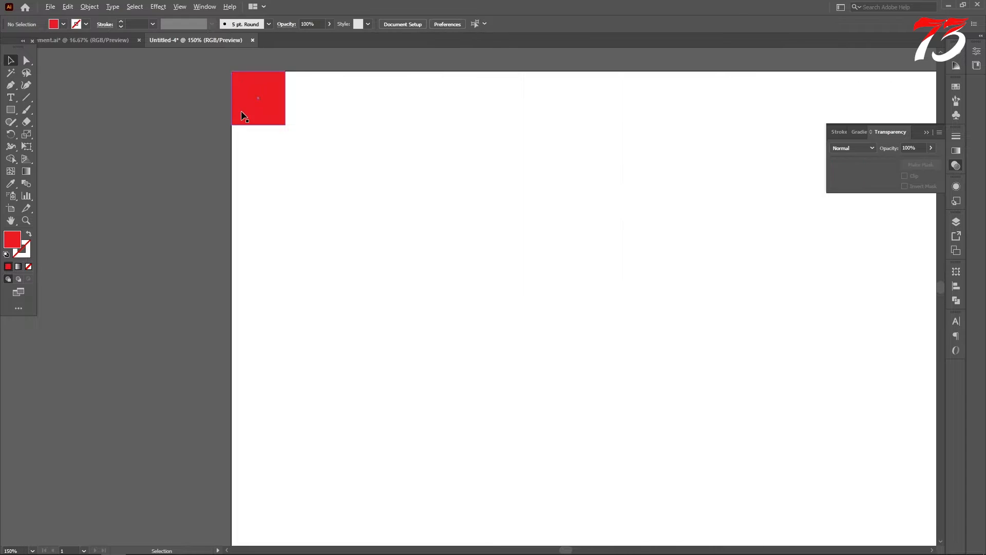
scroll(220, 88, up, 5)
key(ctrl+r)
scroll(387, 97, up, 2)
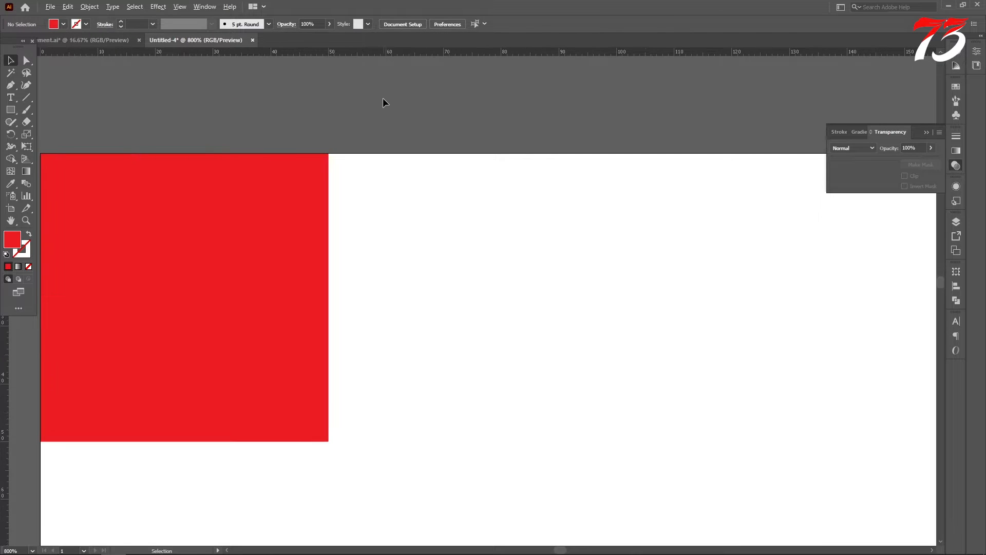
scroll(384, 98, down, 3)
drag(416, 50, 330, 161)
scroll(478, 79, down, 2)
drag(466, 52, 420, 342)
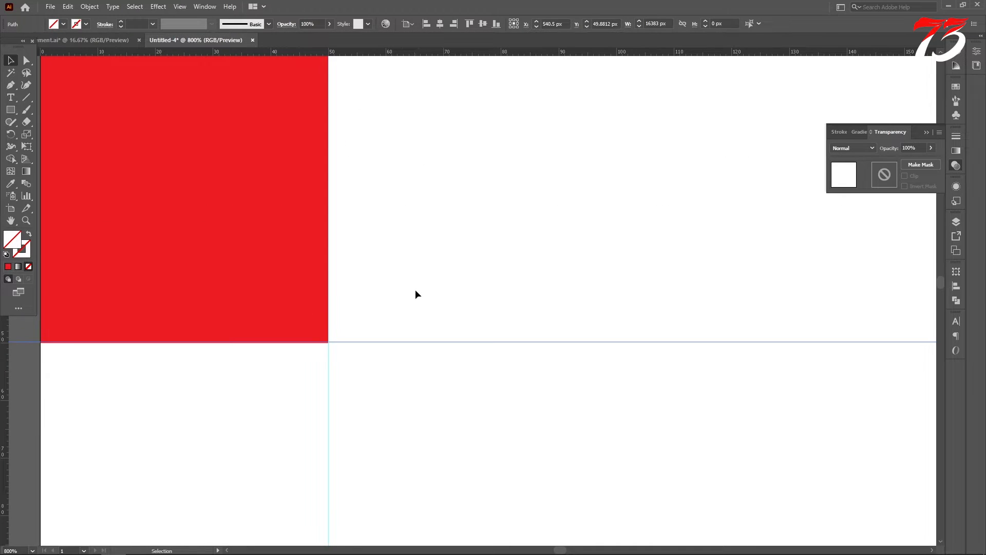
- Place a horizontal guide exactly on the top edge of the lower-right red square
scroll(415, 288, down, 8)
scroll(643, 355, up, 10)
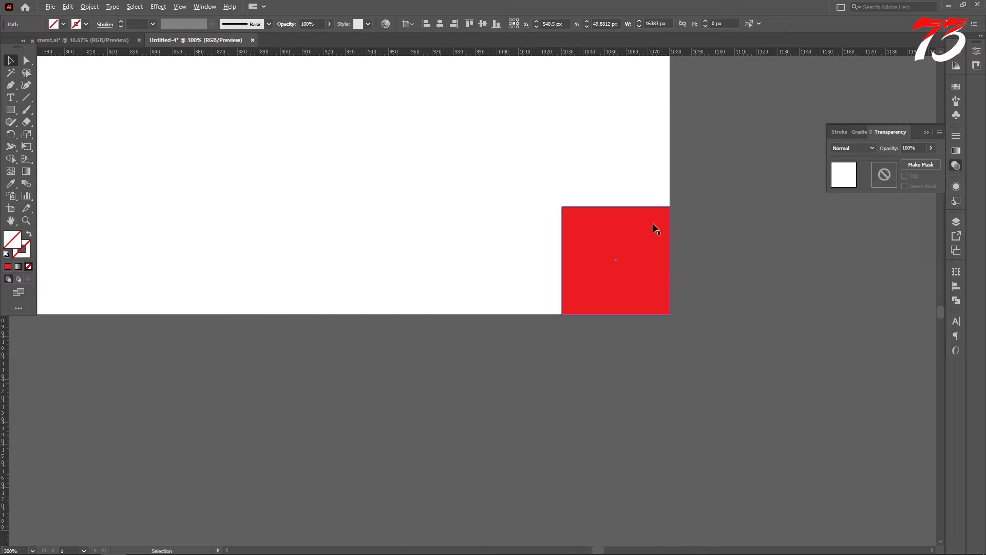
drag(743, 52, 722, 212)
scroll(721, 213, up, 5)
scroll(687, 251, up, 2)
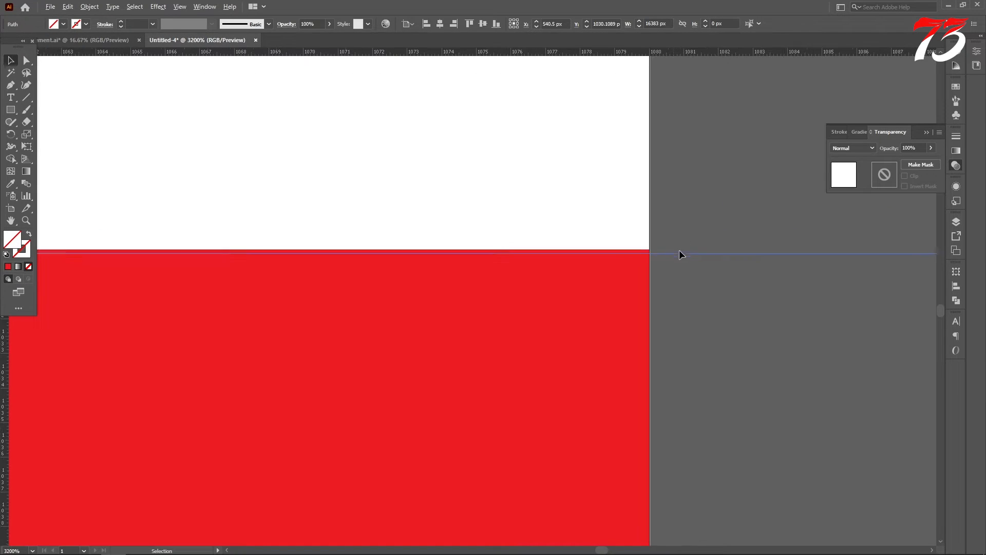
drag(673, 254, 674, 249)
scroll(676, 249, down, 6)
scroll(676, 250, down, 3)
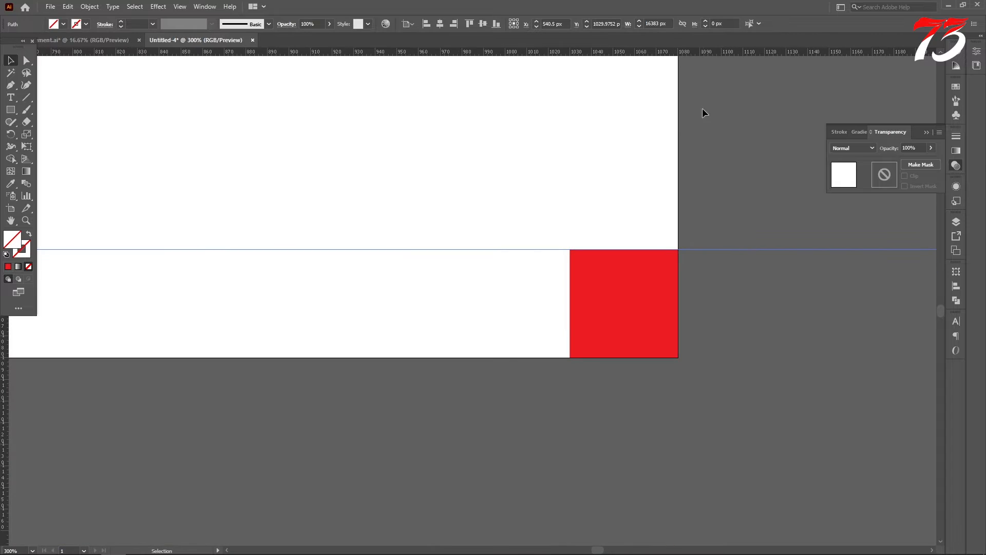
- Place a vertical guide on the left edge of the lower-right square and lock all four guides
drag(716, 50, 569, 252)
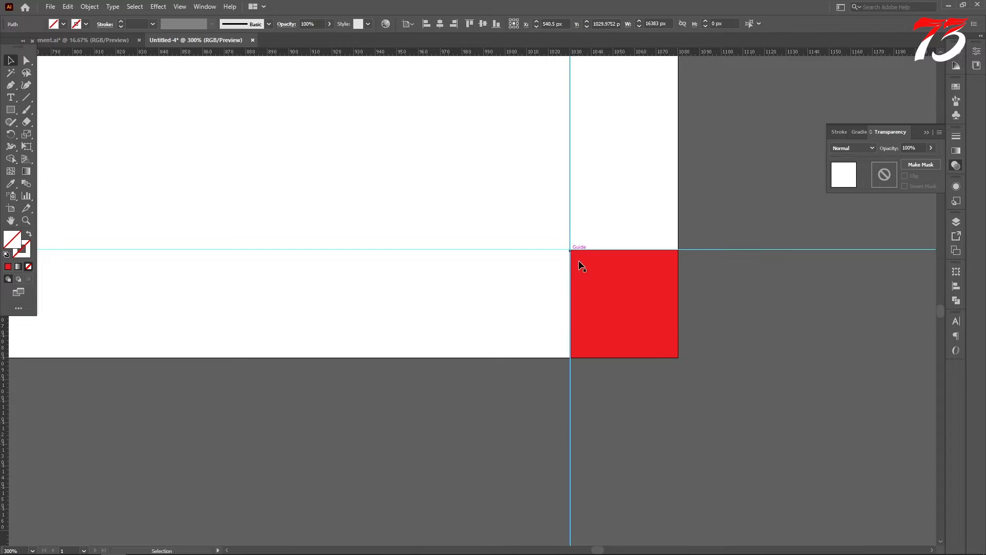
scroll(580, 264, down, 5)
scroll(612, 289, down, 3)
click(713, 357)
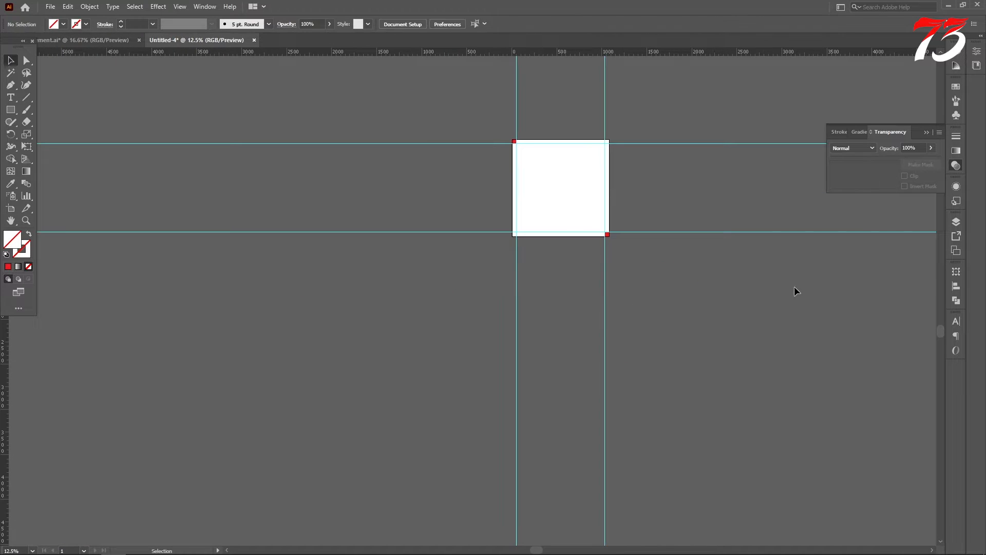
drag(711, 366, 712, 369)
key(ctrl+2)
- Delete both red squares, lock Layer 1 and add a new Layer 2 above it
drag(446, 170, 683, 357)
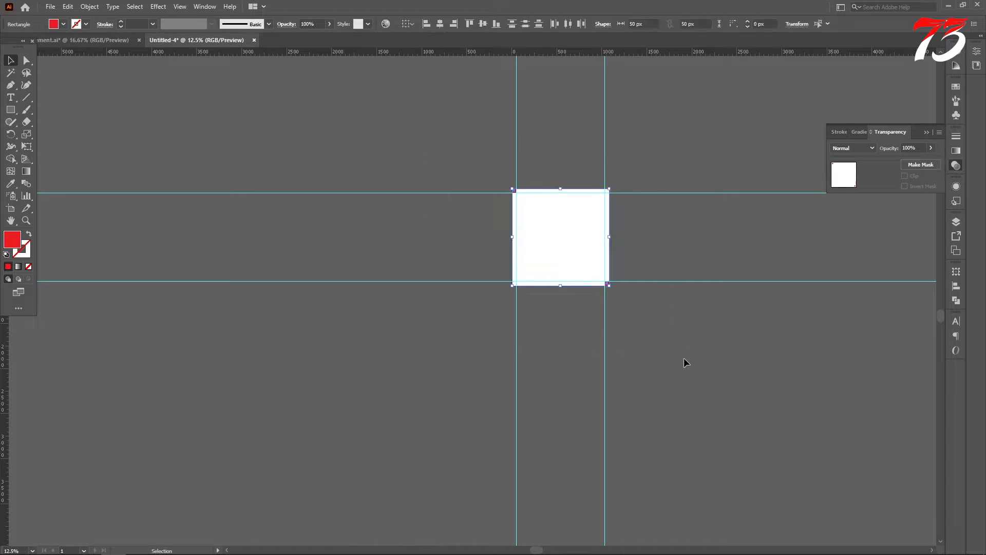
key(Delete)
key(F7)
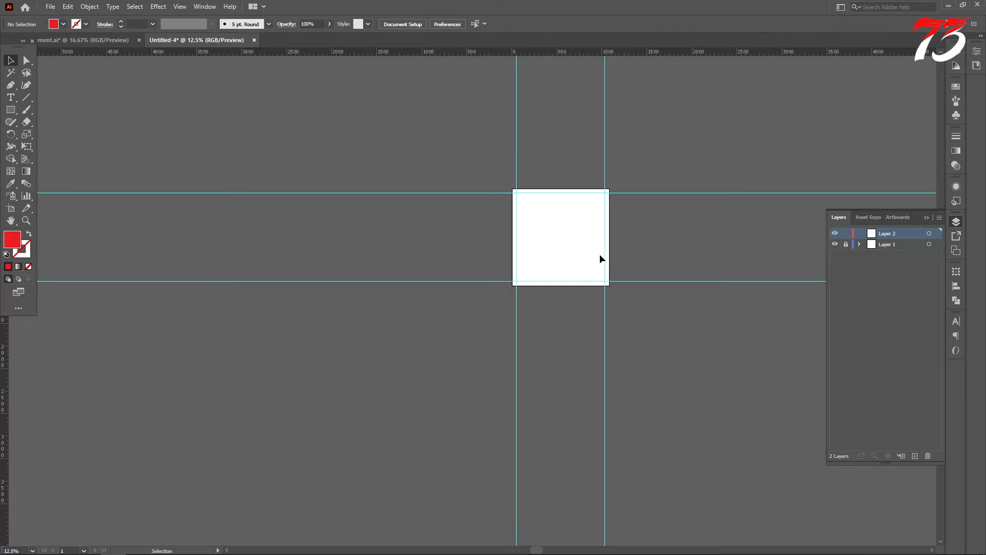
scroll(599, 253, up, 4)
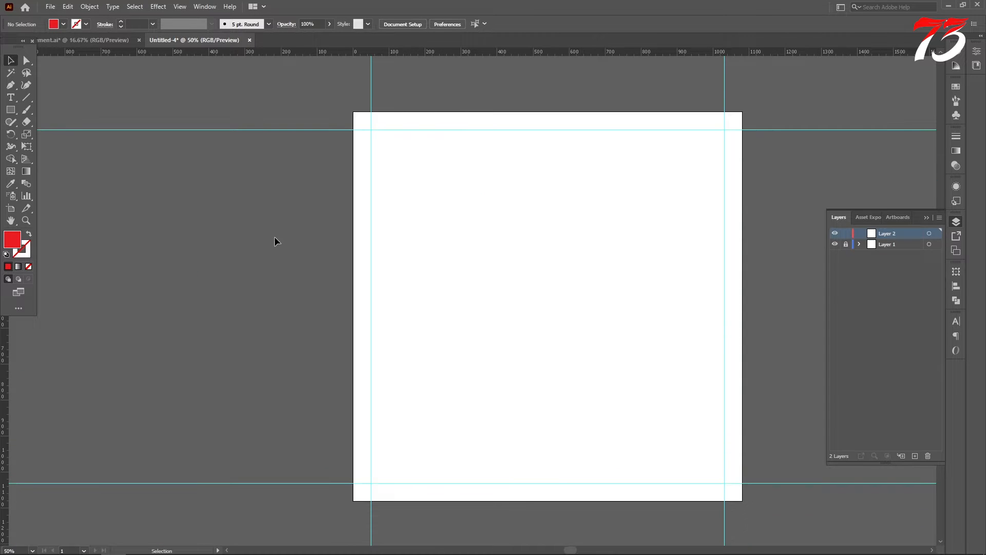
- Draw a 1080 × 1080 px background rectangle on Layer 2
scroll(238, 310, down, 2)
key(m)
click(415, 185)
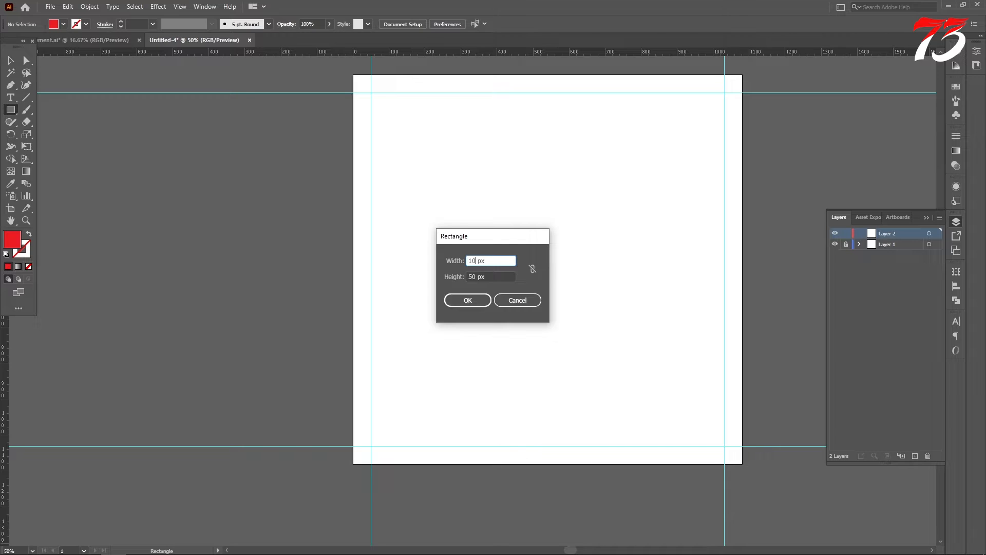
key(Tab)
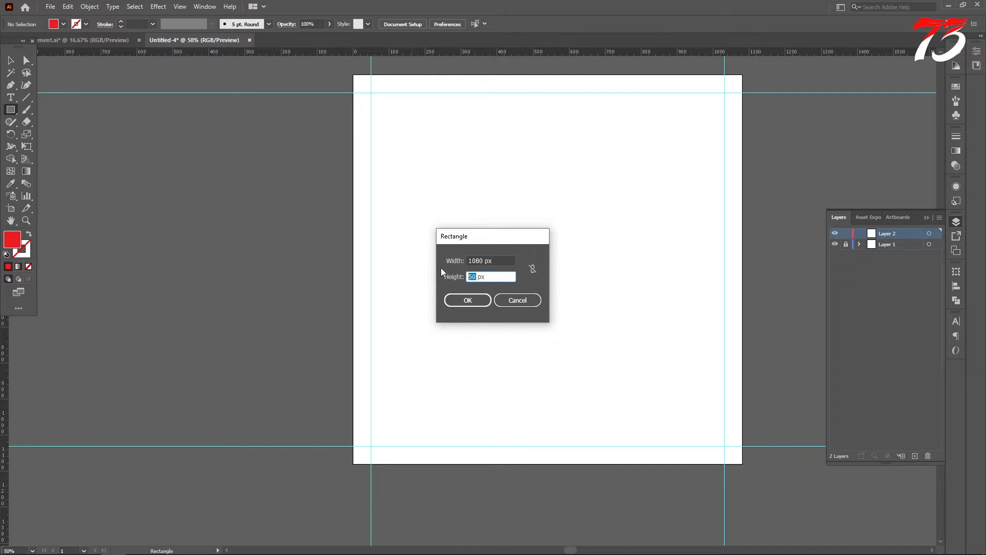
text(1080)
key(Return)
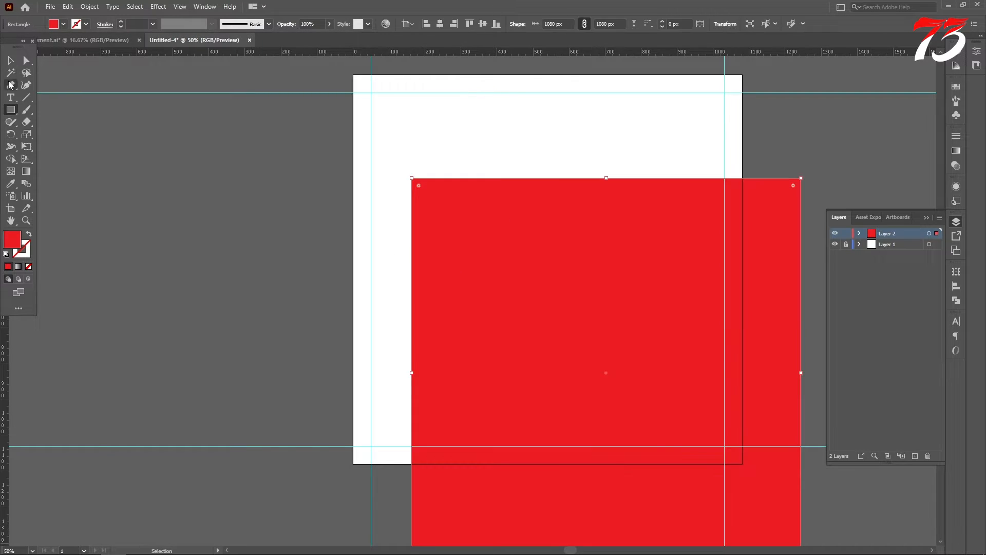
- Recolor the 1080 px background square white by sampling the artboard with the Eyedropper
click(7, 62)
click(10, 183)
click(331, 137)
click(396, 137)
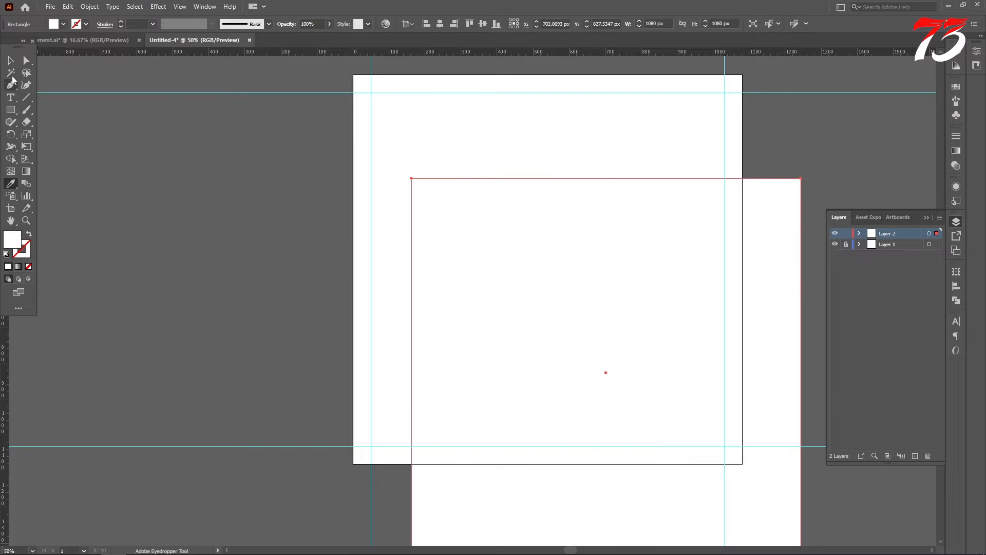
- Center the white background square horizontally and vertically on the artboard and lock it
click(10, 61)
click(440, 24)
click(483, 24)
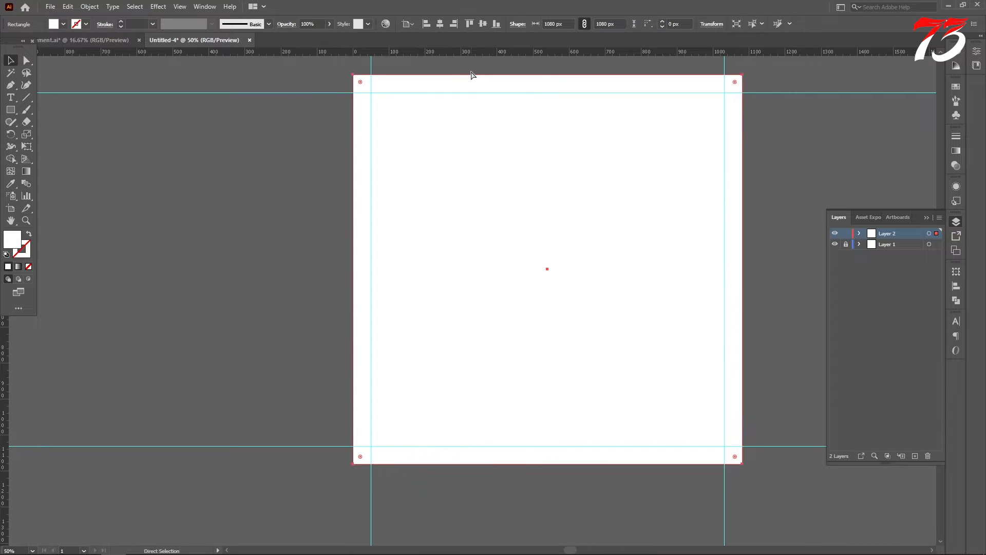
key(ctrl+2)
- Draw a rectangle about 591 × 568 px in the upper-right corner of the artboard
scroll(464, 121, up, 5)
click(10, 110)
scroll(536, 254, down, 4)
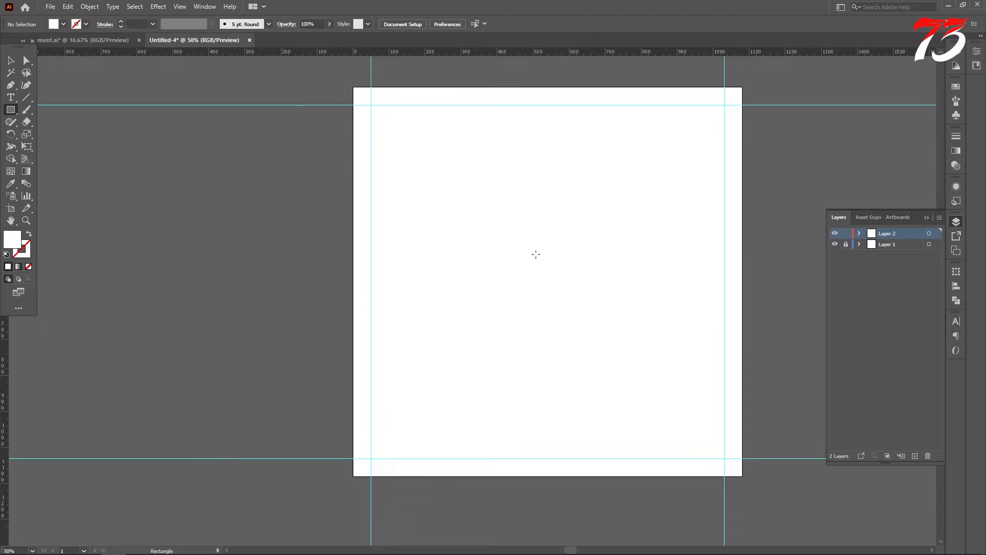
scroll(566, 241, up, 2)
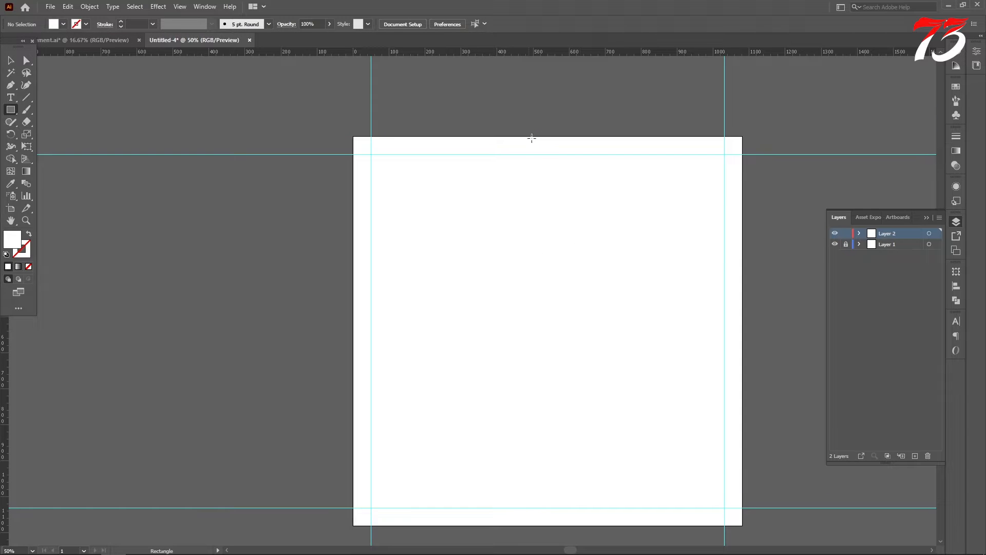
drag(531, 138, 743, 341)
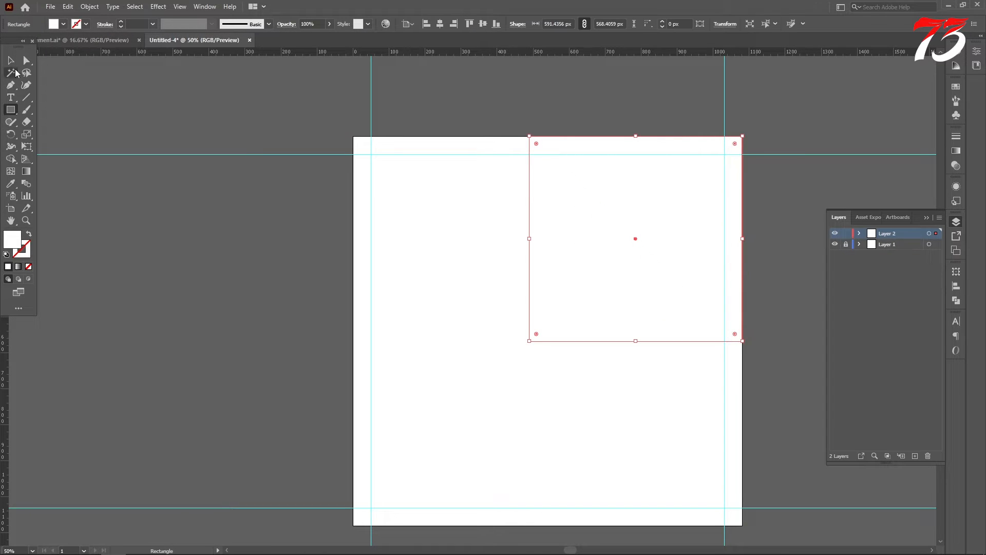
- Bring the landscape photo, color swatches and contact elements from the open elements file into the new document
click(88, 40)
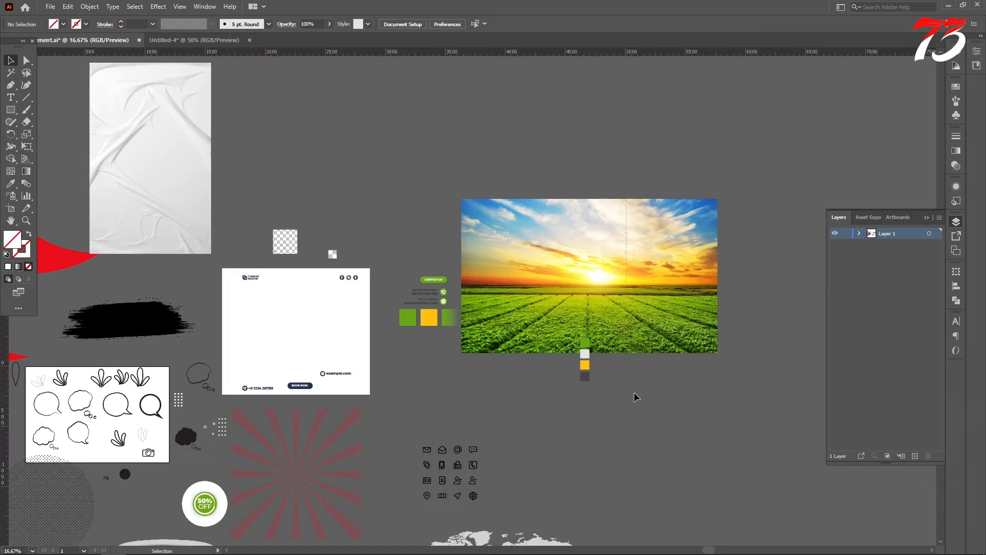
drag(584, 344, 384, 66)
drag(206, 42, 183, 305)
scroll(405, 229, down, 2)
scroll(375, 247, down, 4)
click(282, 347)
- Move the landscape photo above the artboard and delete the extra row of green, yellow and gradient swatches
scroll(282, 347, up, 2)
drag(298, 170, 539, 46)
scroll(437, 152, down, 1)
drag(124, 210, 124, 211)
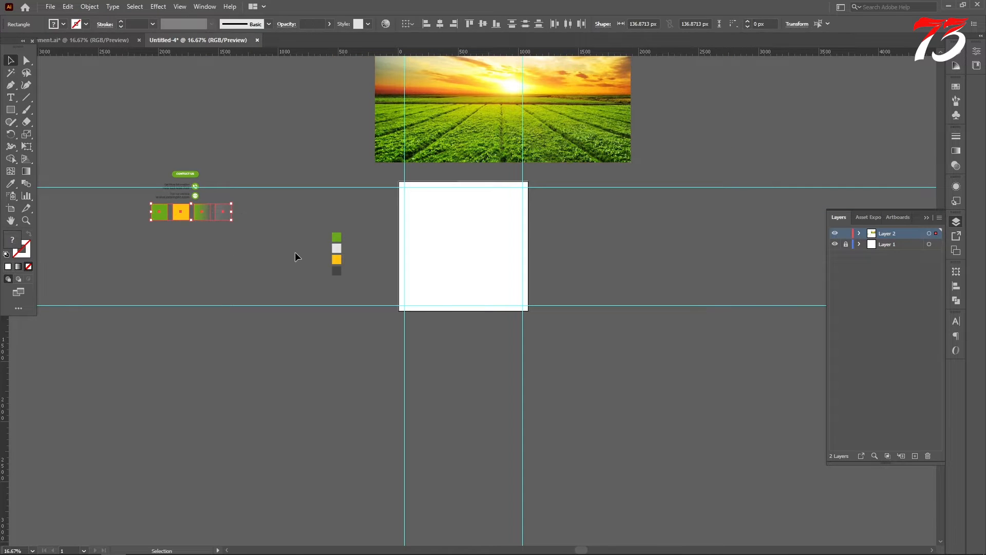
key(Delete)
- Move the column of green, light gray, yellow and dark gray swatches next to the artboard's left edge
drag(322, 226, 489, 126)
scroll(339, 263, up, 3)
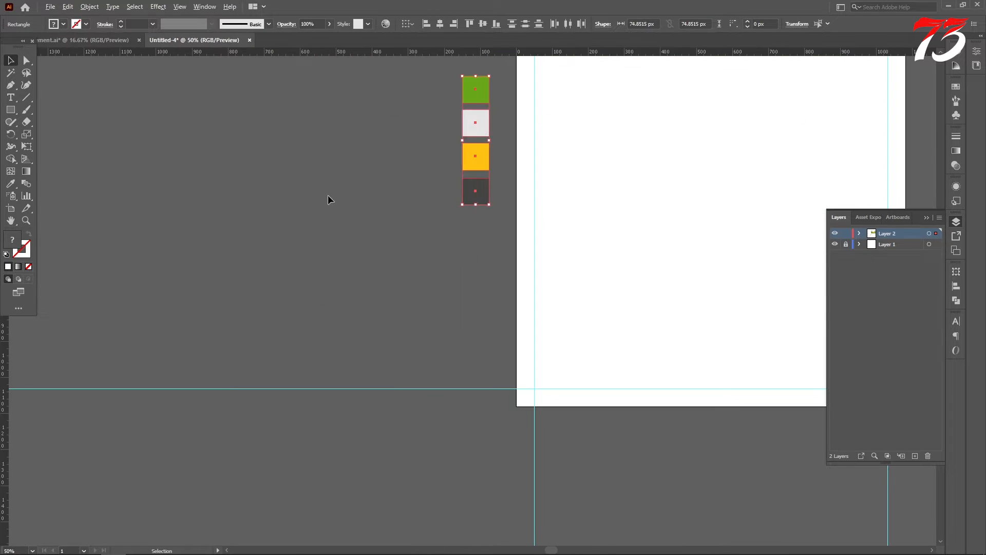
scroll(328, 200, down, 2)
click(291, 242)
- Move the landscape photo to the empty area right of the artboard
scroll(596, 216, down, 2)
scroll(596, 211, down, 1)
drag(585, 154, 733, 284)
- Fill the upper-right rectangle with the green sampled from the palette swatch using the Eyedropper
scroll(613, 263, up, 4)
click(521, 213)
click(14, 184)
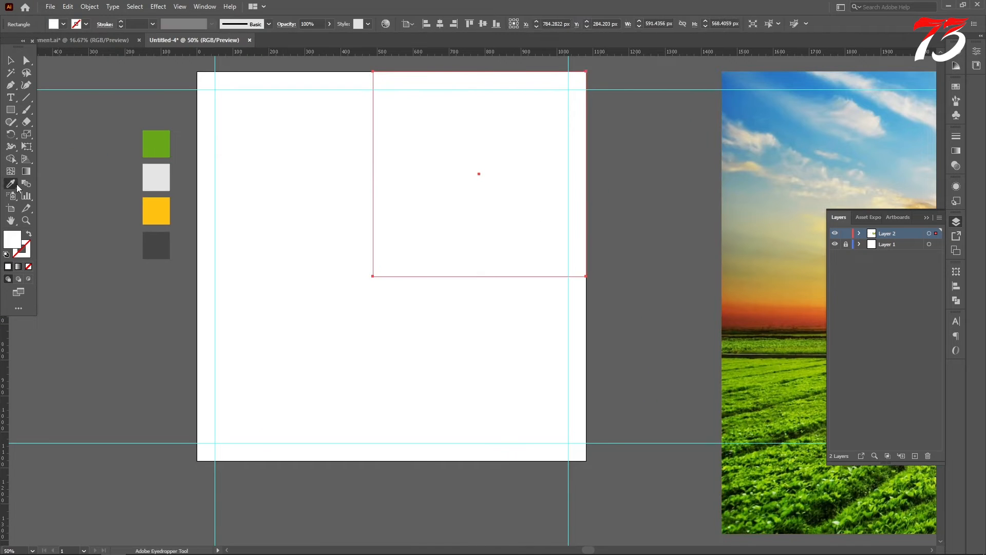
click(162, 154)
scroll(176, 255, up, 2)
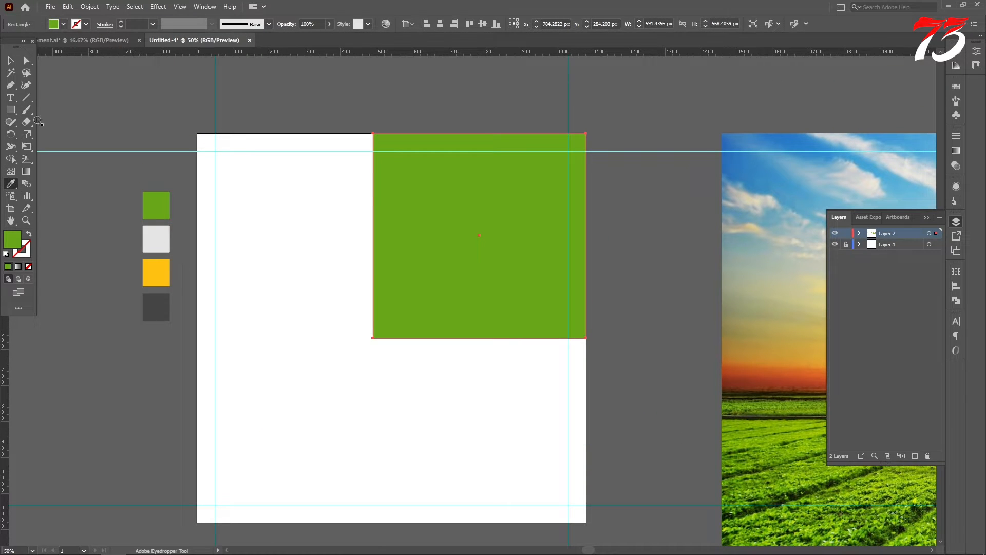
- Shrink the green rectangle to about 547 × 497 px, keeping it in the artboard's upper-right corner
click(10, 60)
scroll(465, 330, up, 1)
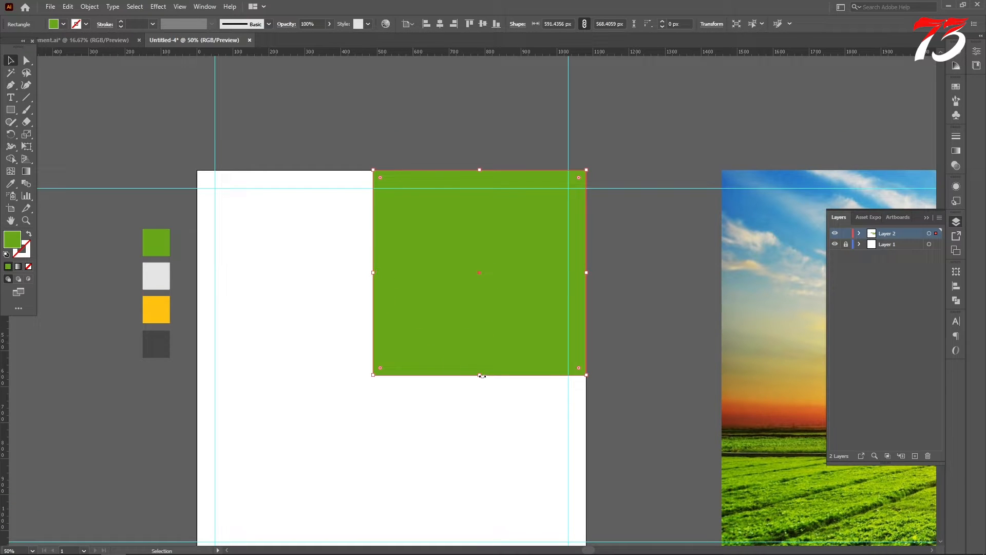
drag(480, 375, 480, 349)
scroll(547, 291, down, 2)
scroll(477, 251, up, 1)
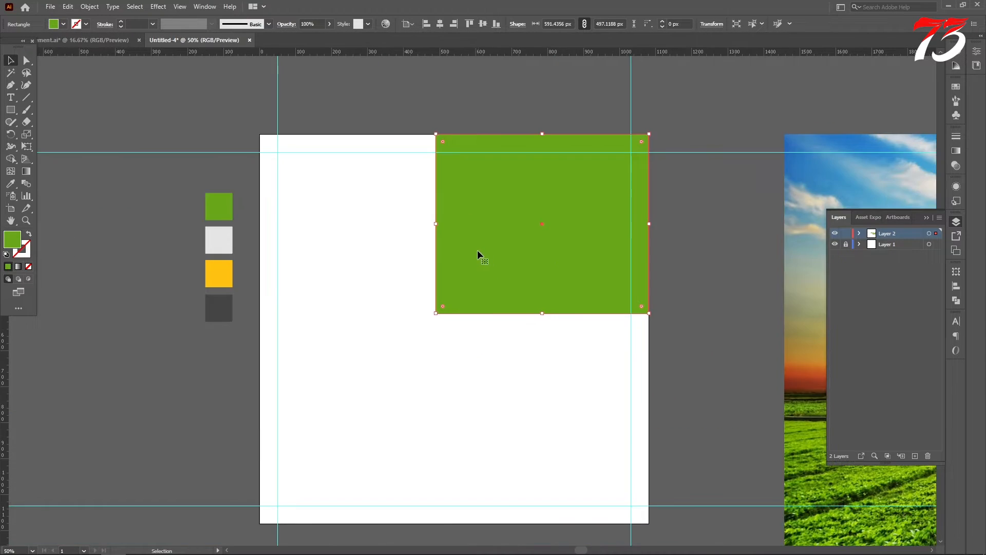
drag(436, 224, 452, 224)
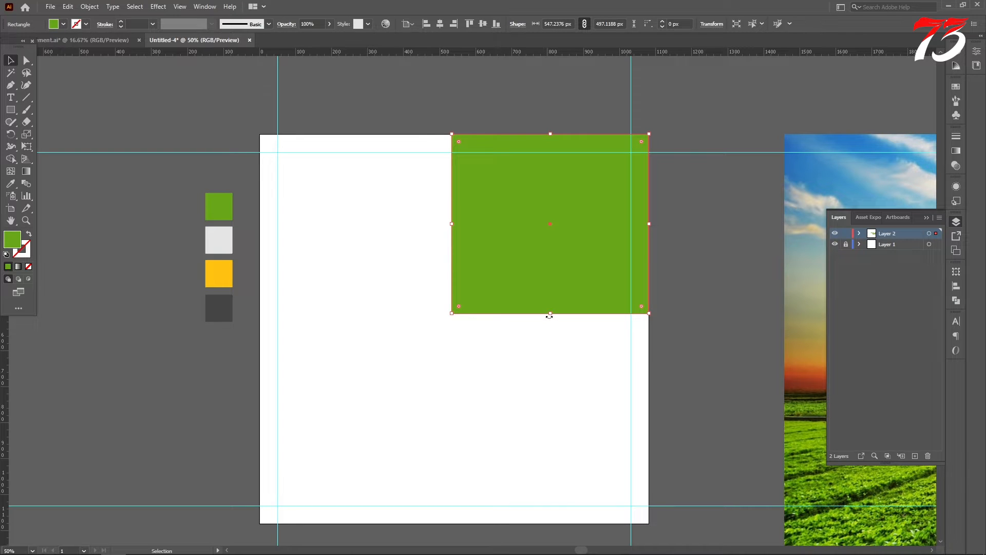
- Increase the height of the upper-right green rectangle to about 528 px
drag(552, 315, 551, 324)
scroll(535, 257, down, 1)
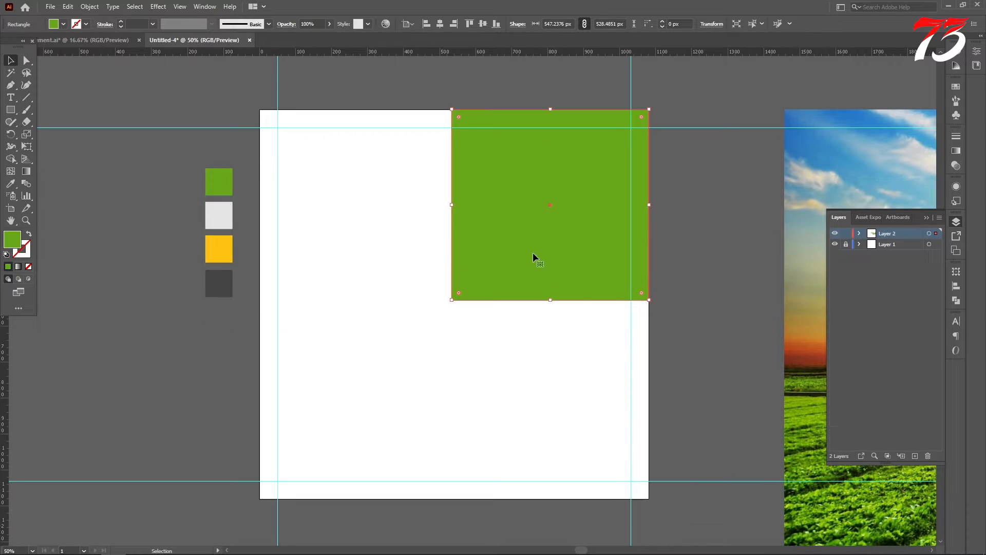
click(745, 245)
scroll(584, 251, up, 2)
- Duplicate the green rectangle against the artboard's left edge, widen the copy to about 665 px and nudge it slightly down
drag(582, 246, 388, 282)
drag(457, 307, 500, 309)
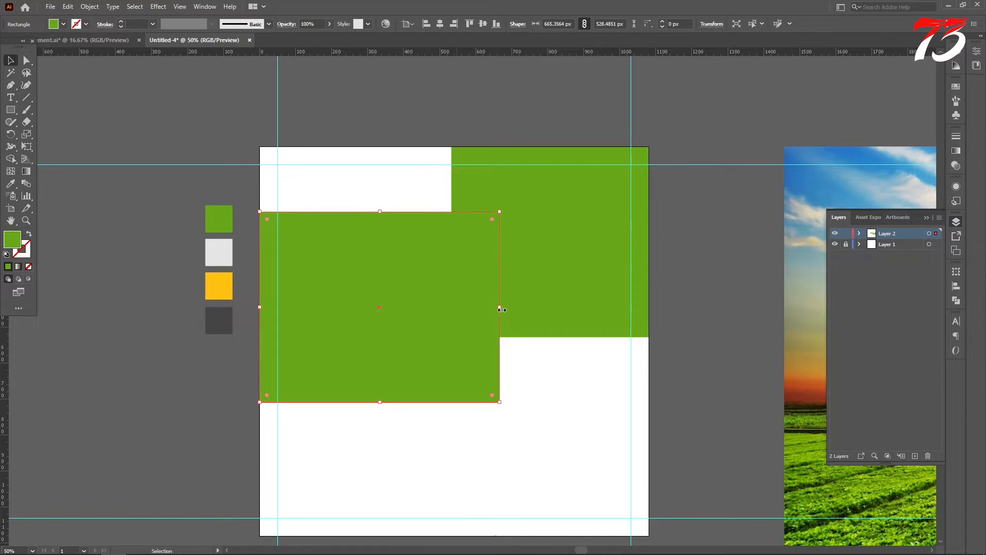
key(shift+Down)
key(shift+Down)
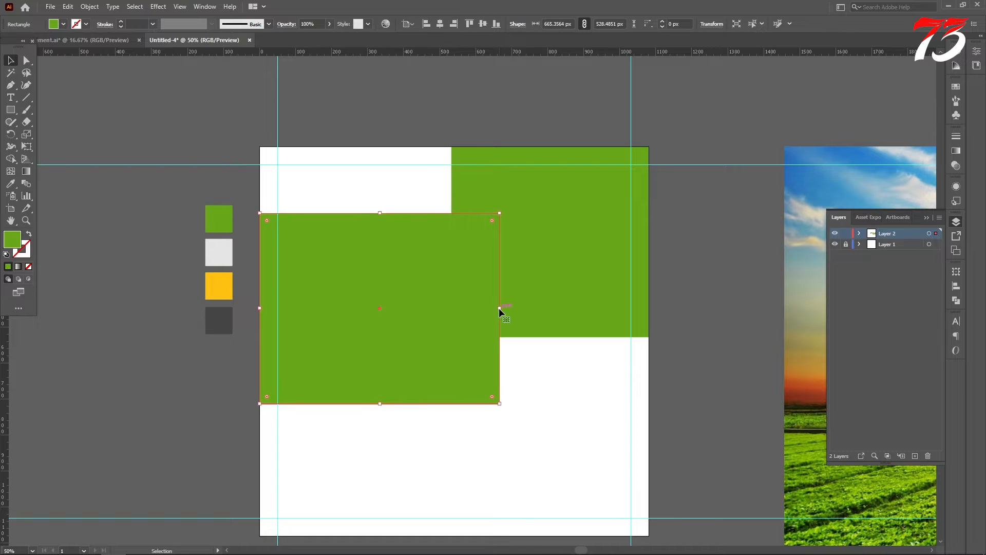
- Shorten the upper-right green rectangle to about 514 px high, keeping its top edge on the artboard edge
click(583, 314)
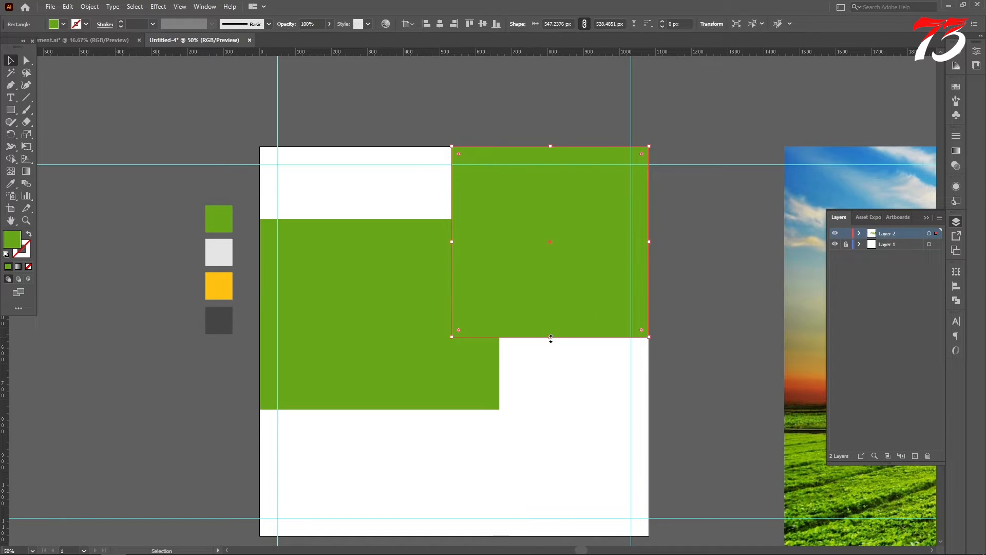
mouse_move(551, 339)
mouse_down()
mouse_move(551, 352)
mouse_move(556, 333)
mouse_up()
click(712, 254)
- Shorten the left green rectangle from its lower edge to about 473 px high and nudge it slightly up
click(414, 399)
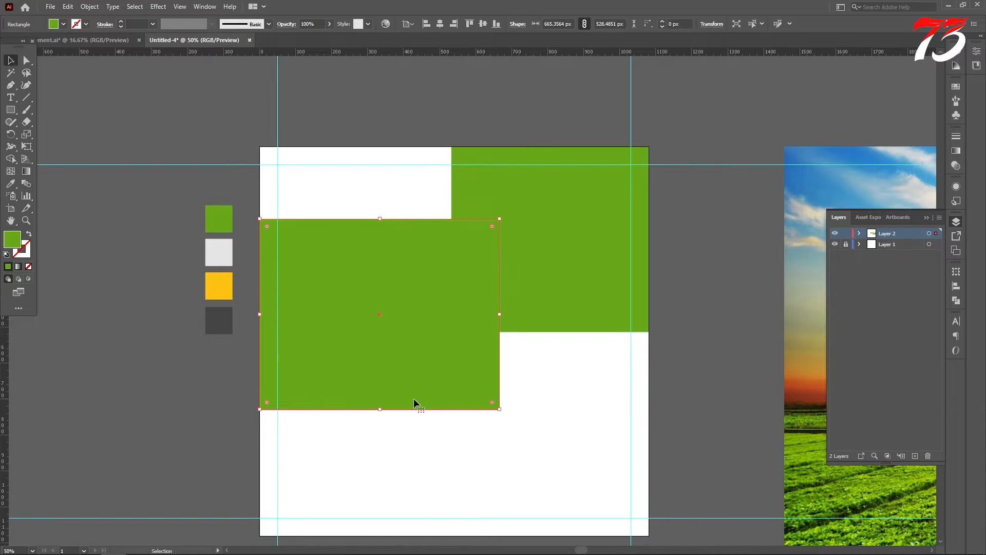
drag(381, 410, 380, 389)
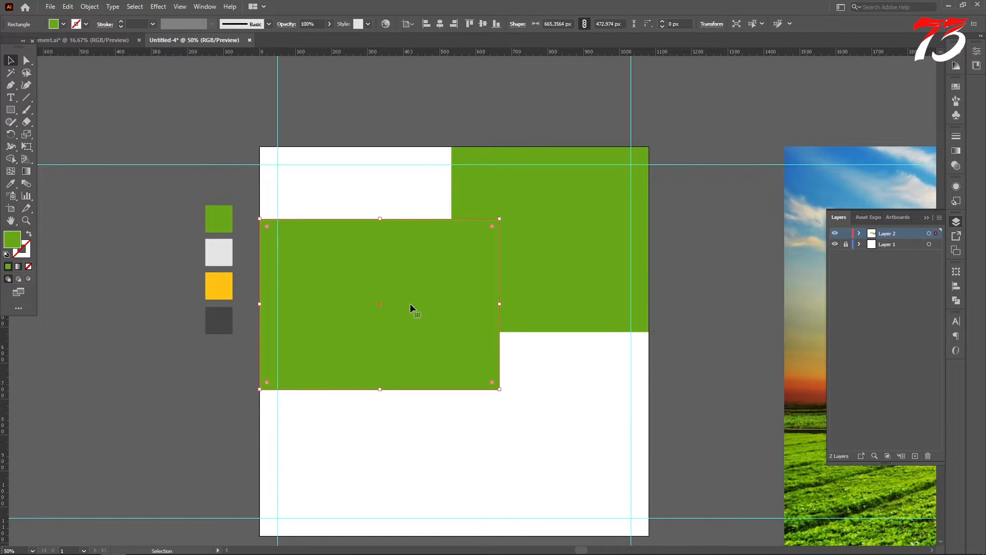
click(677, 301)
scroll(585, 350, down, 1)
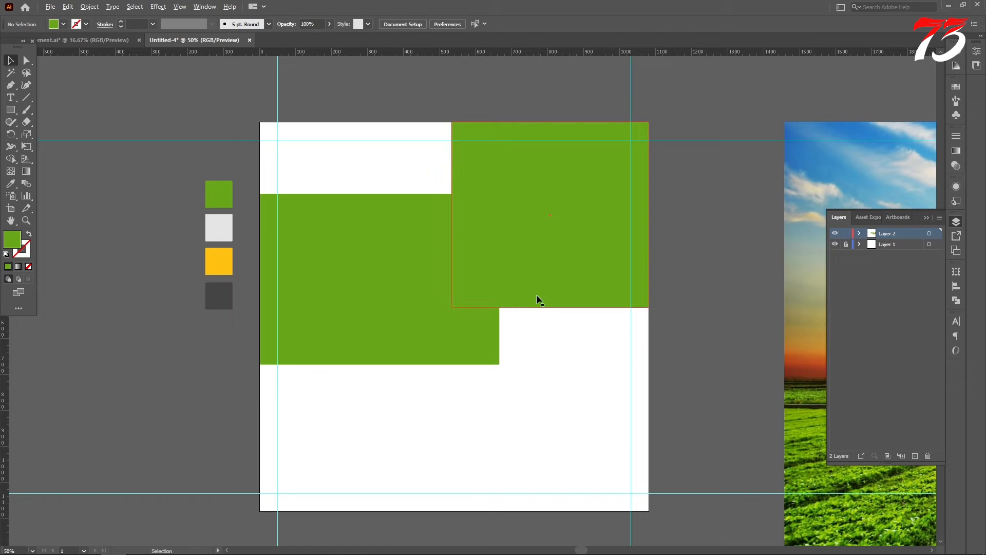
click(478, 333)
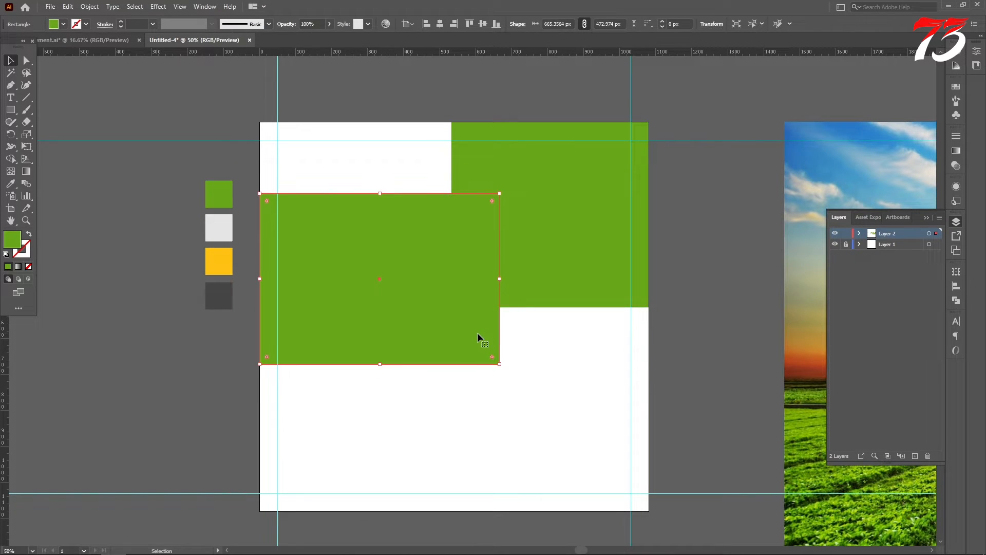
key(Up)
key(Up)
key(Up)
- Create an offset path of 25 px with miter joins around the upper-right green rectangle
click(609, 243)
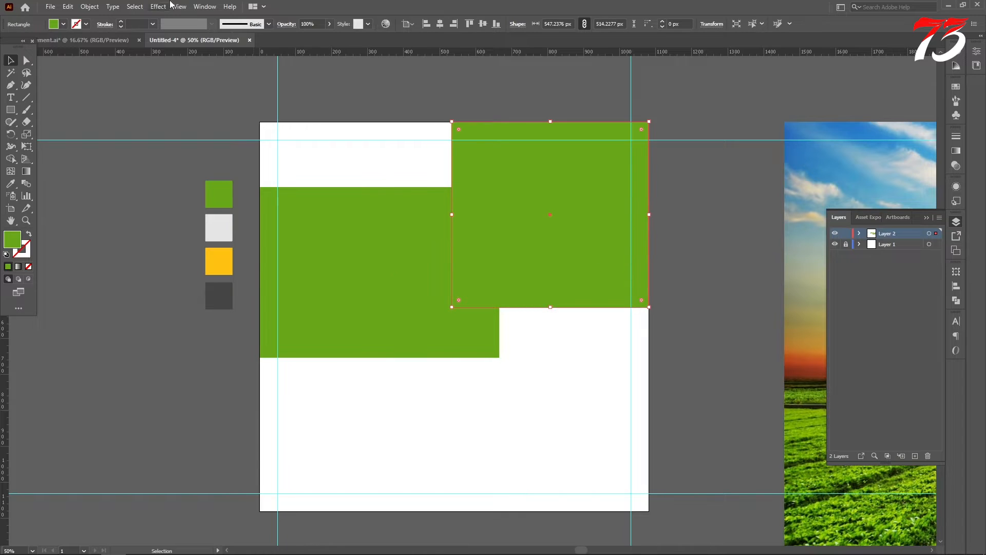
click(89, 6)
mouse_move(208, 251)
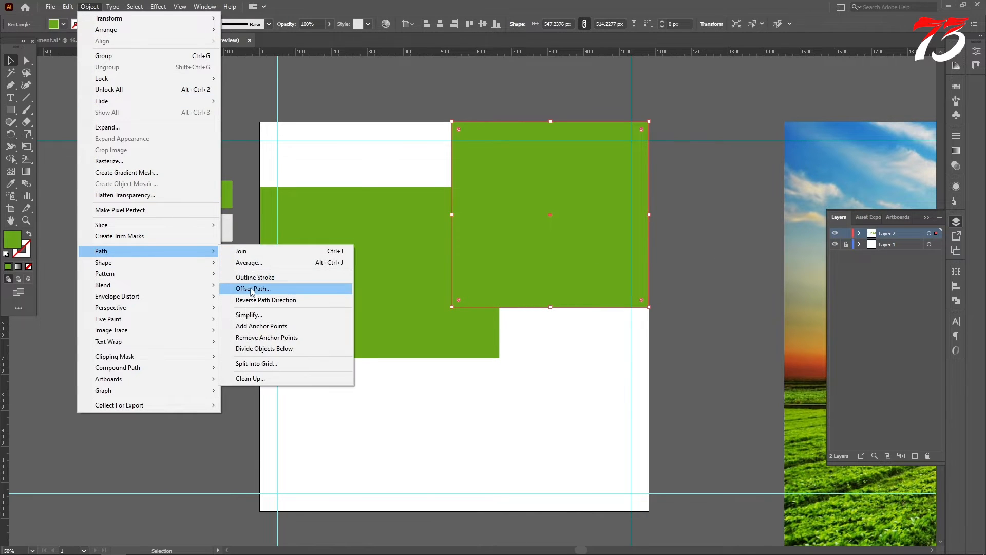
click(252, 288)
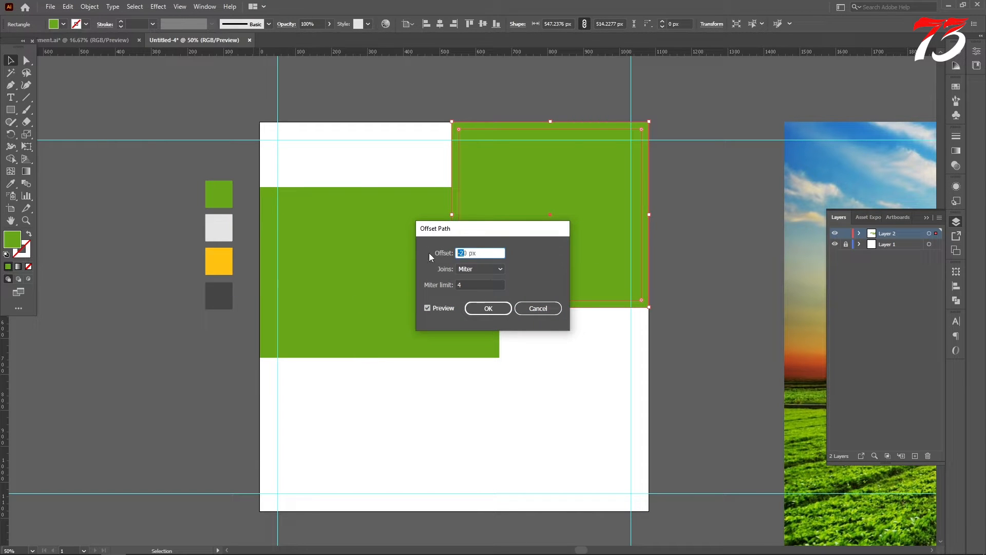
key(BackSpace)
click(427, 309)
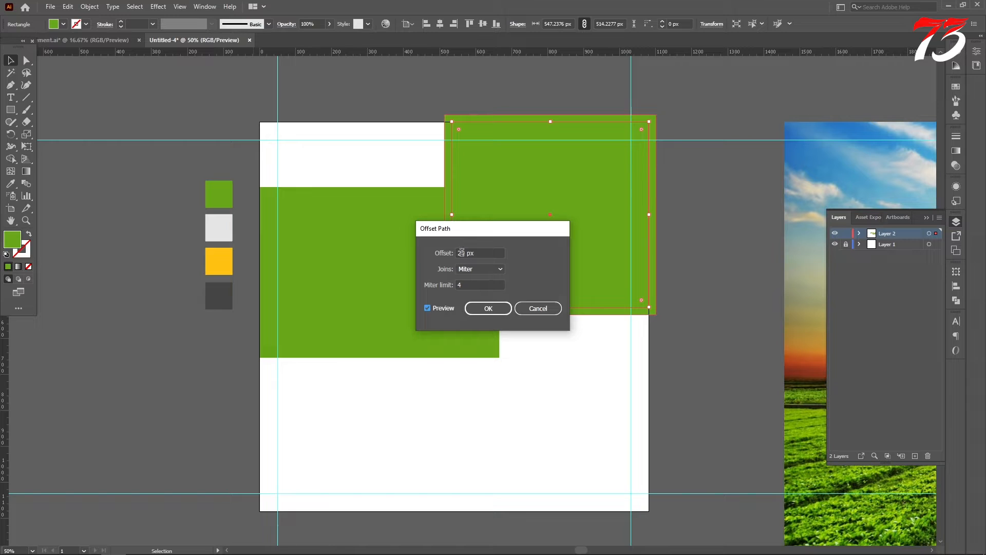
drag(457, 253, 462, 253)
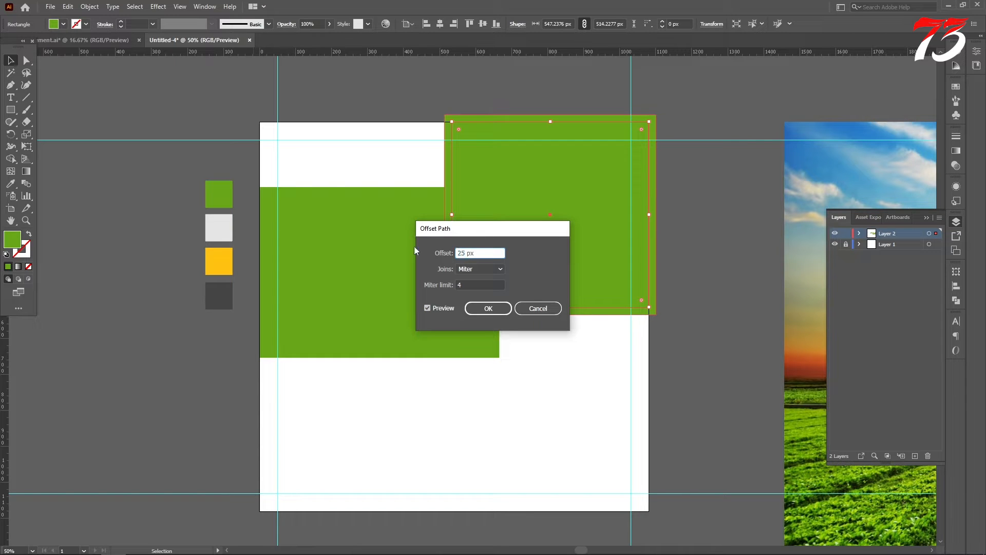
click(491, 309)
- Fill the offset shape around the upper-right rectangle with the yellow sampled from the palette swatch
click(11, 186)
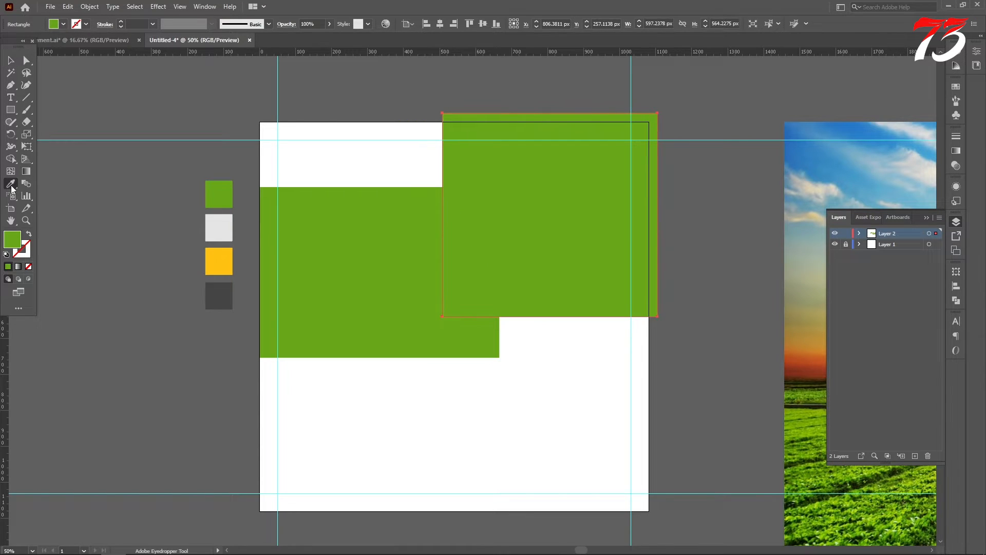
click(228, 263)
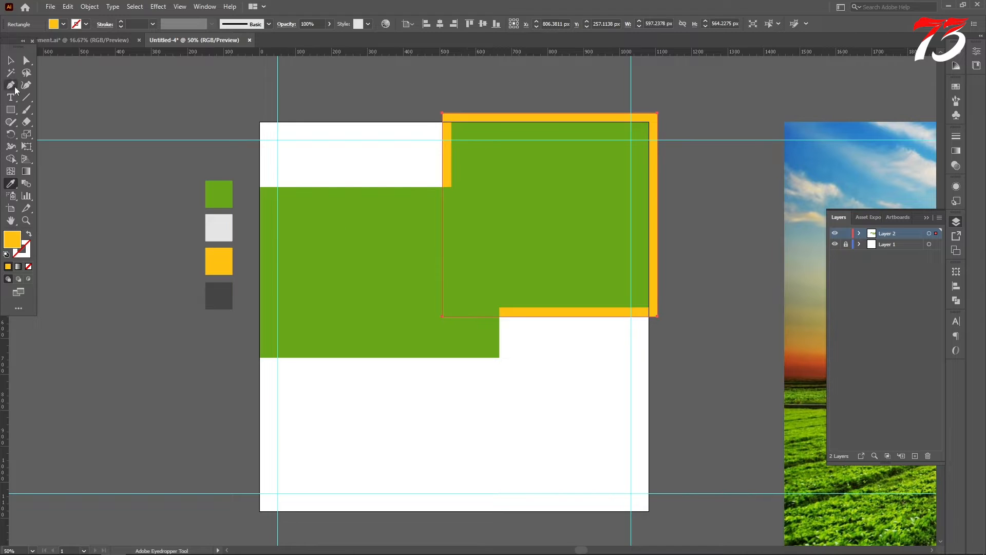
click(10, 61)
scroll(182, 217, up, 2)
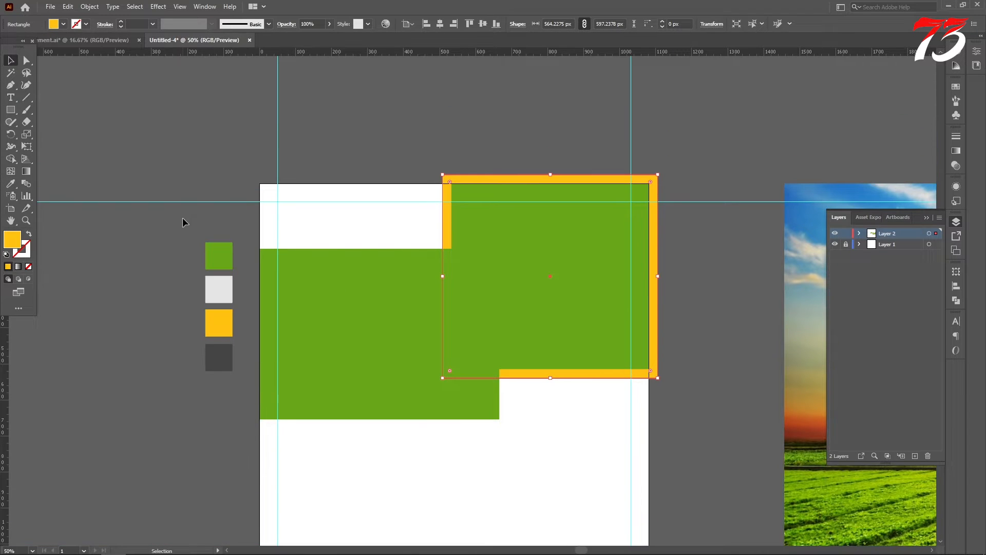
scroll(184, 219, down, 2)
scroll(185, 221, down, 2)
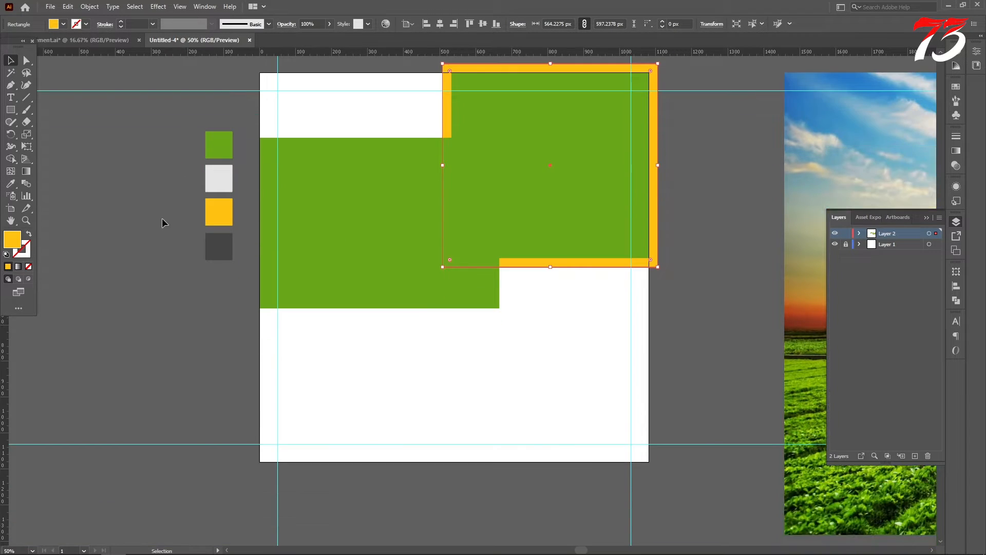
click(97, 153)
scroll(388, 209, up, 1)
- Use the Shape Builder on the overlapping rectangles to separate the L-shaped part of the offset strip over the left green rectangle
click(384, 207)
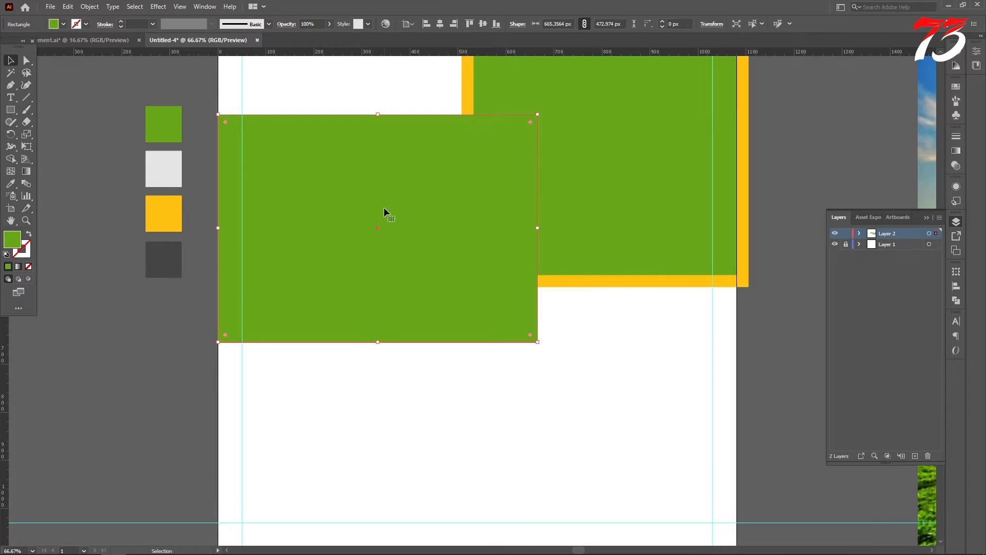
key(ctrl+shift+a)
scroll(444, 188, up, 2)
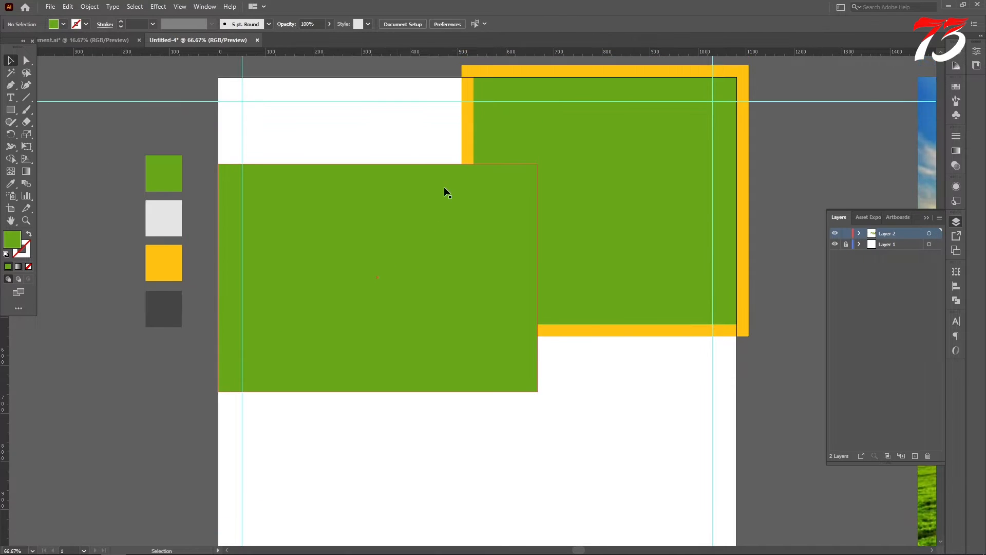
key(ctrl+a)
key(shift+m)
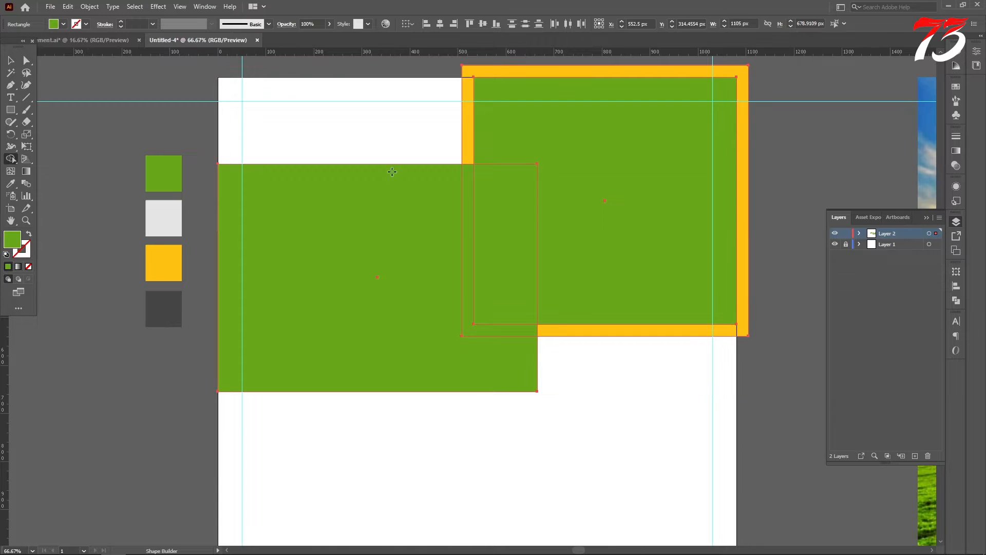
click(469, 187)
click(11, 60)
click(105, 107)
scroll(626, 197, down, 1)
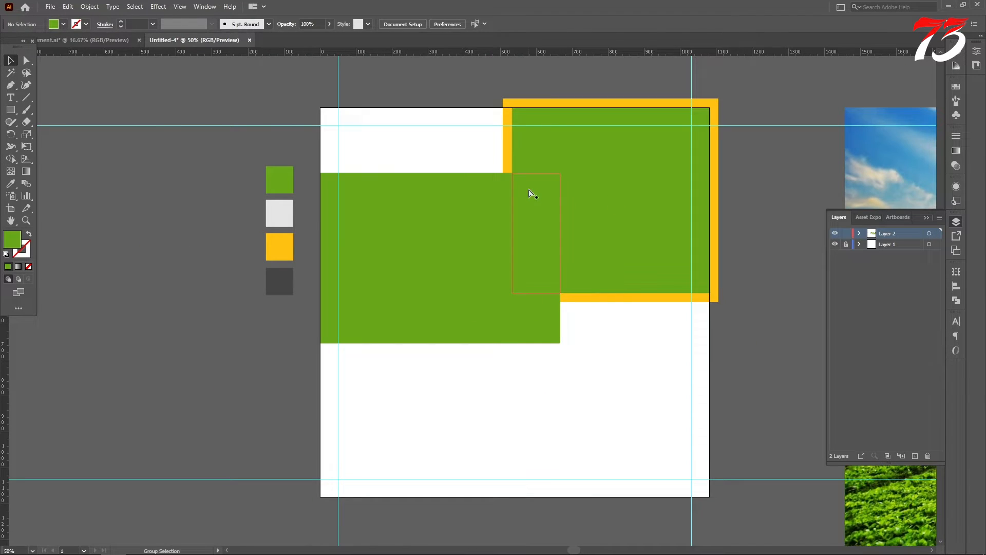
- Lock the white background rectangle and delete the L-shaped strip where the yellow offset overlaps the left green rectangle
key(ctrl+z)
click(205, 140)
click(360, 146)
key(ctrl+2)
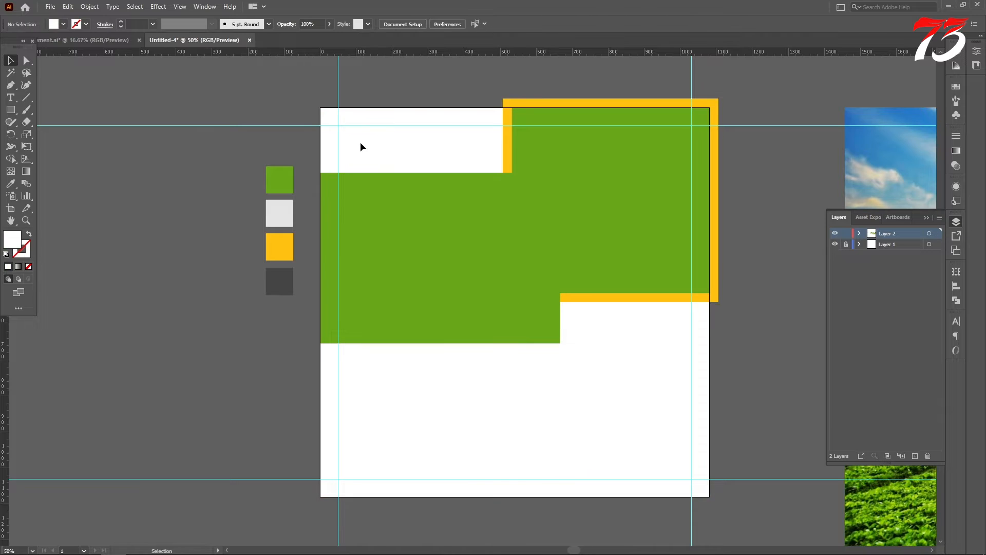
click(399, 227)
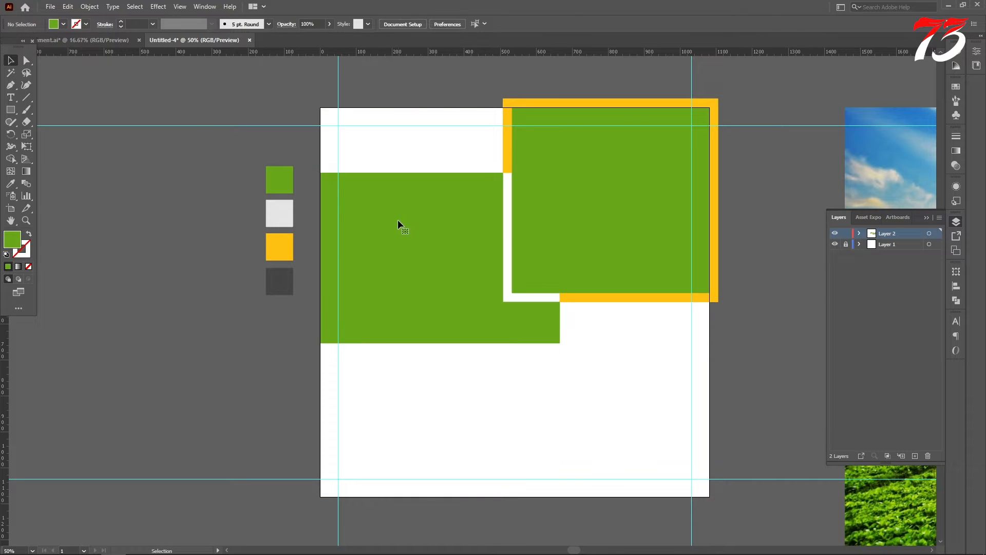
- Bring the notched left green shape to the front
right_click(423, 253)
mouse_move(506, 454)
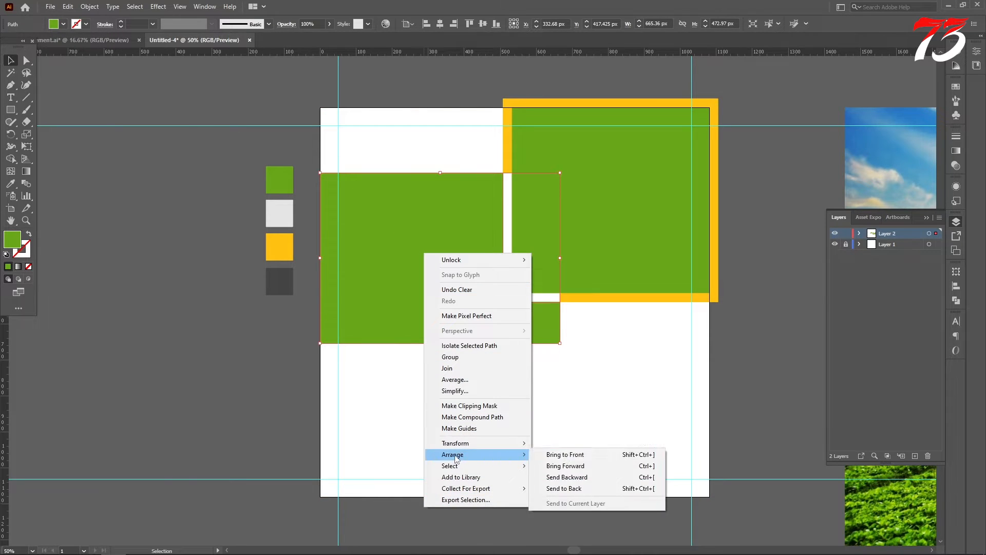
click(548, 457)
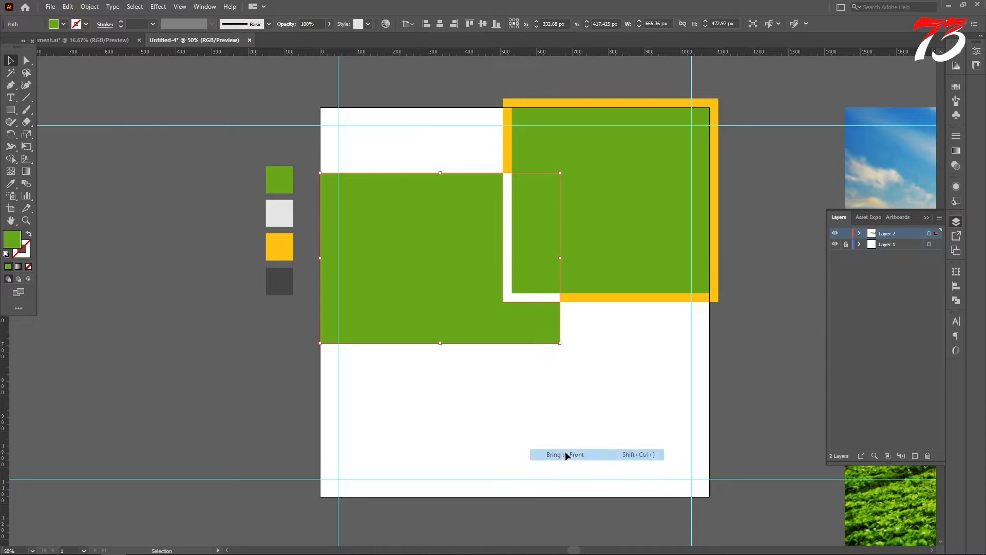
- Delete the notched left green shape and place the full green rectangle in its position against the artboard's left edge
click(179, 310)
drag(416, 314, 404, 442)
click(419, 244)
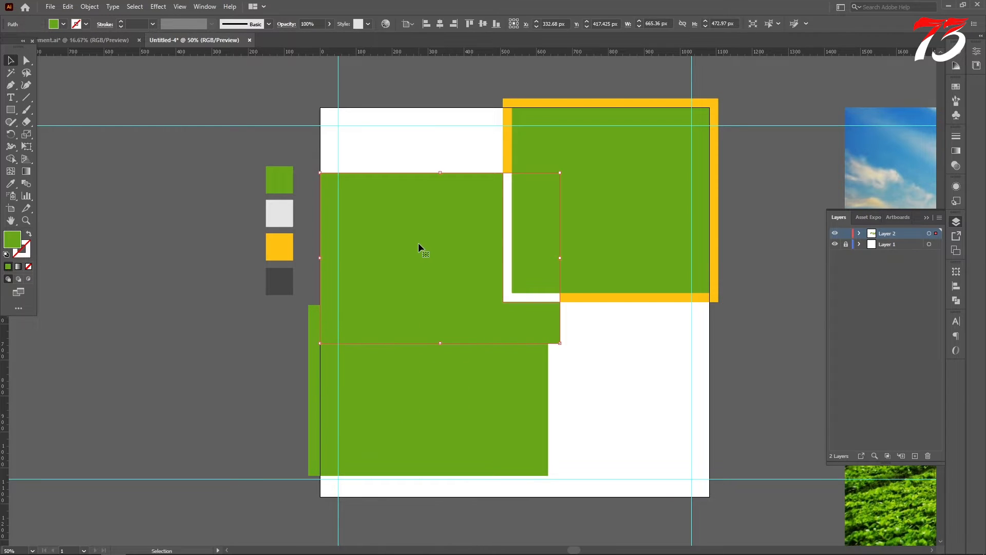
key(Delete)
drag(432, 359, 442, 227)
scroll(534, 286, up, 3)
drag(509, 318, 515, 318)
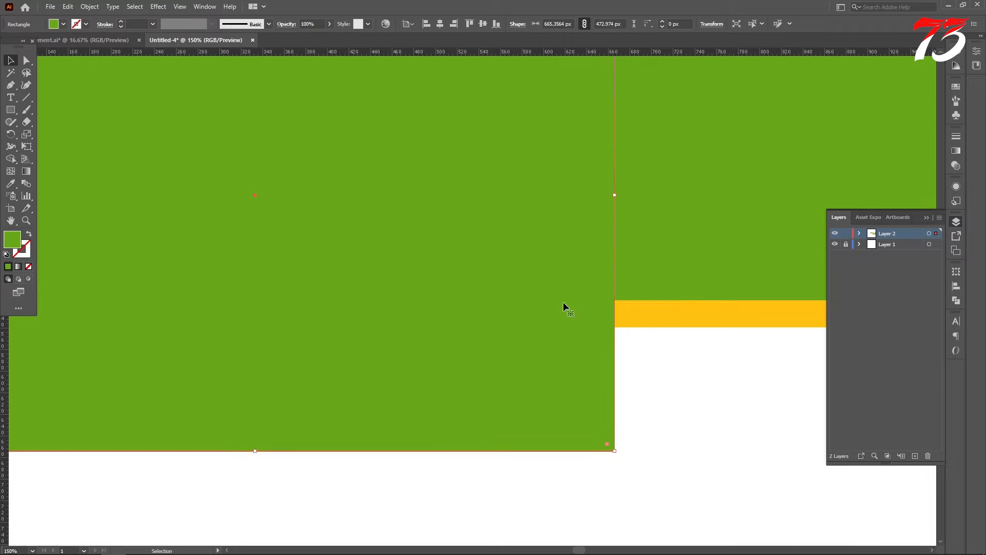
scroll(577, 293, down, 3)
scroll(548, 176, up, 4)
scroll(548, 177, down, 4)
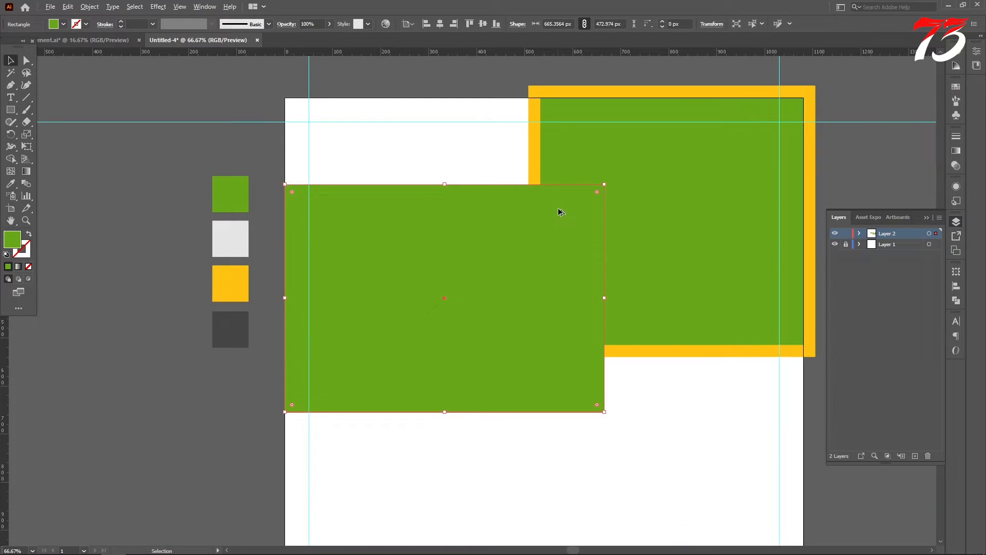
click(164, 175)
scroll(457, 188, down, 2)
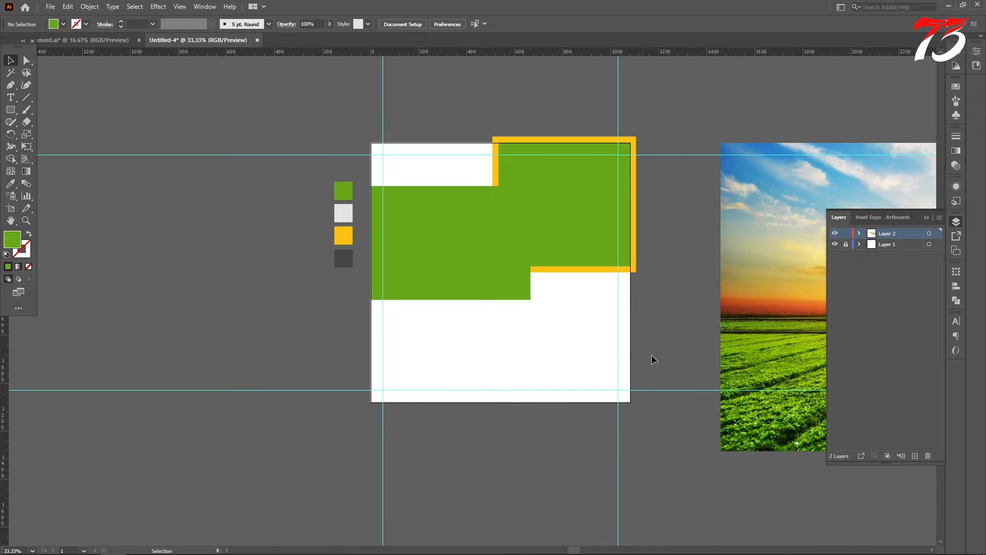
- Trim away the yellow strip extending beyond the artboard with the Shape Builder, using the white background and upper-right shapes
scroll(468, 129, up, 2)
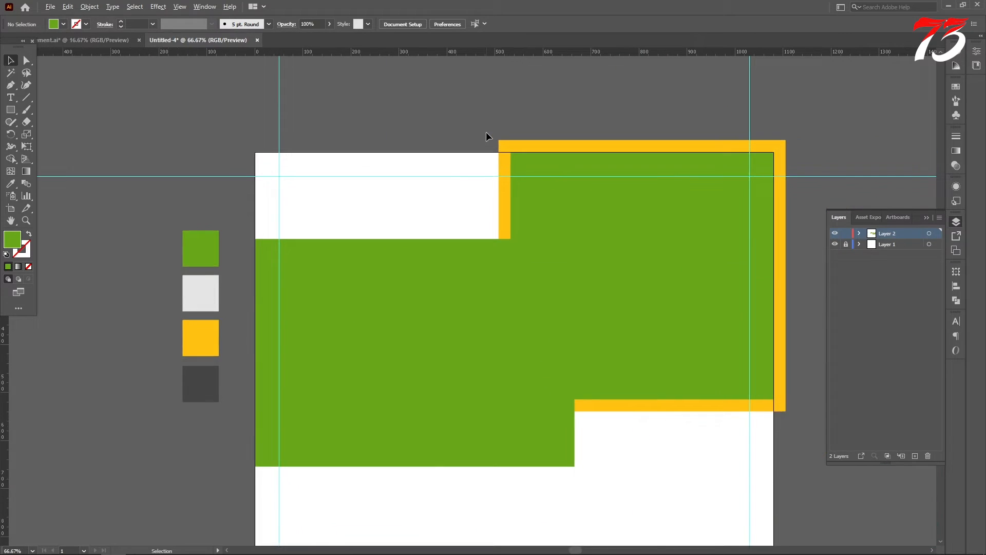
click(492, 184)
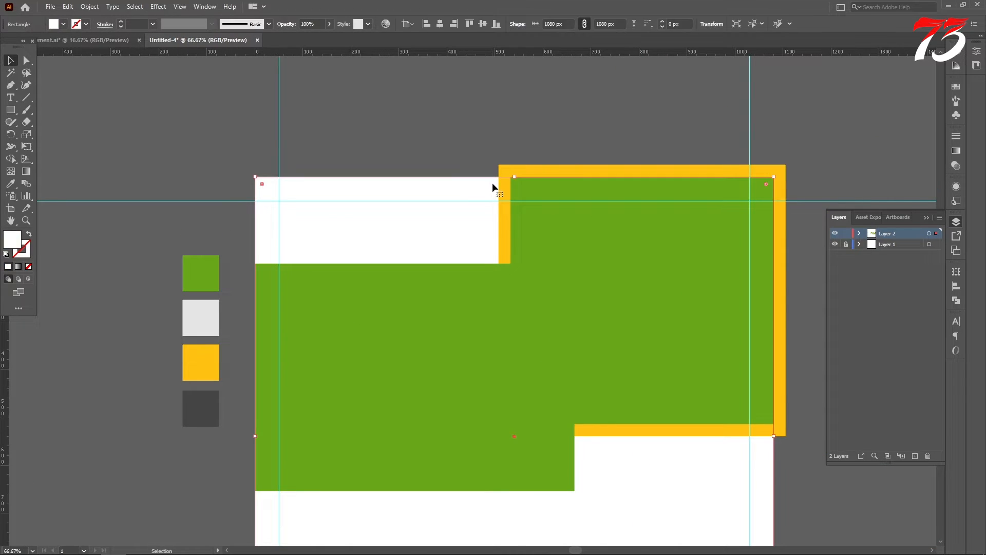
drag(451, 132, 515, 221)
click(11, 161)
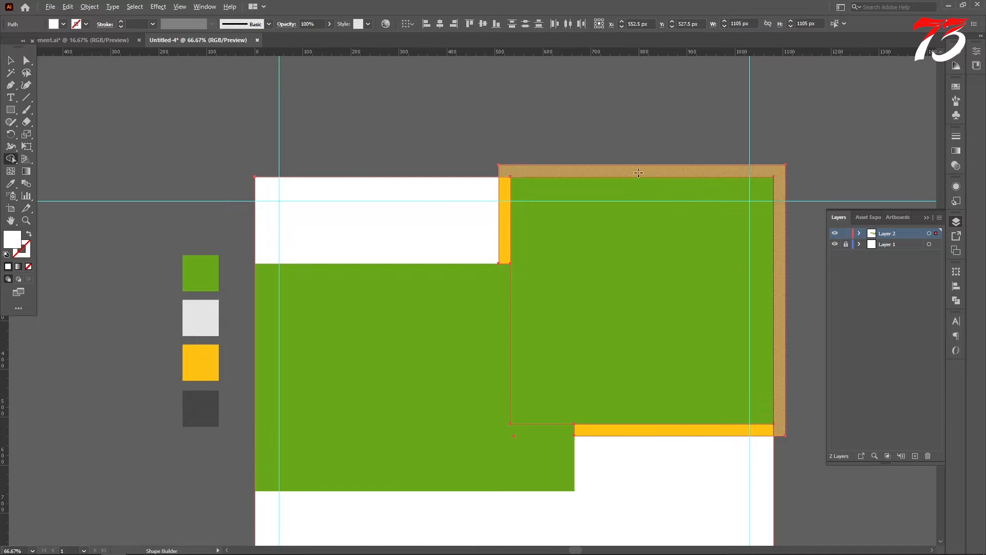
alt+click(636, 172)
click(11, 60)
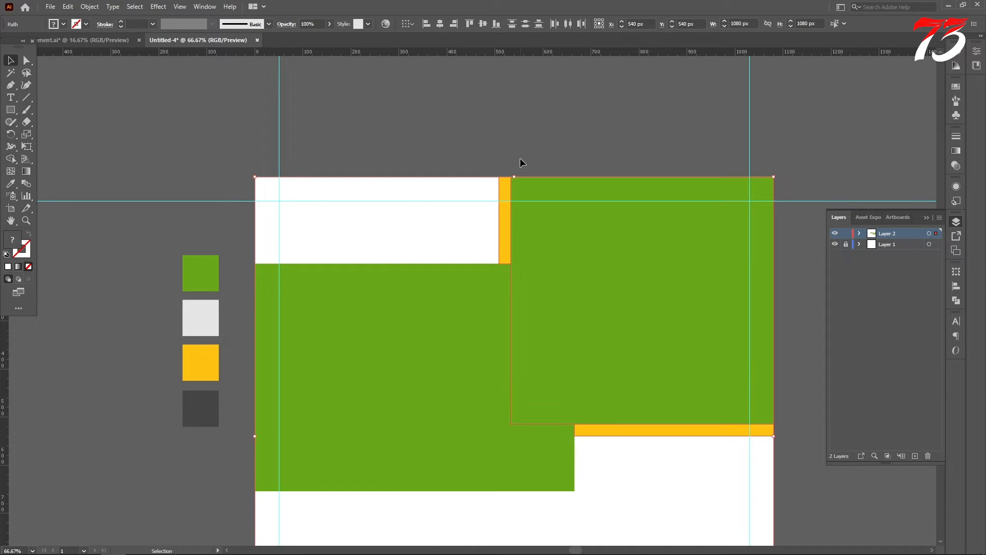
- Set the left green rectangle's blending mode to Multiply
scroll(520, 158, down, 3)
click(444, 266)
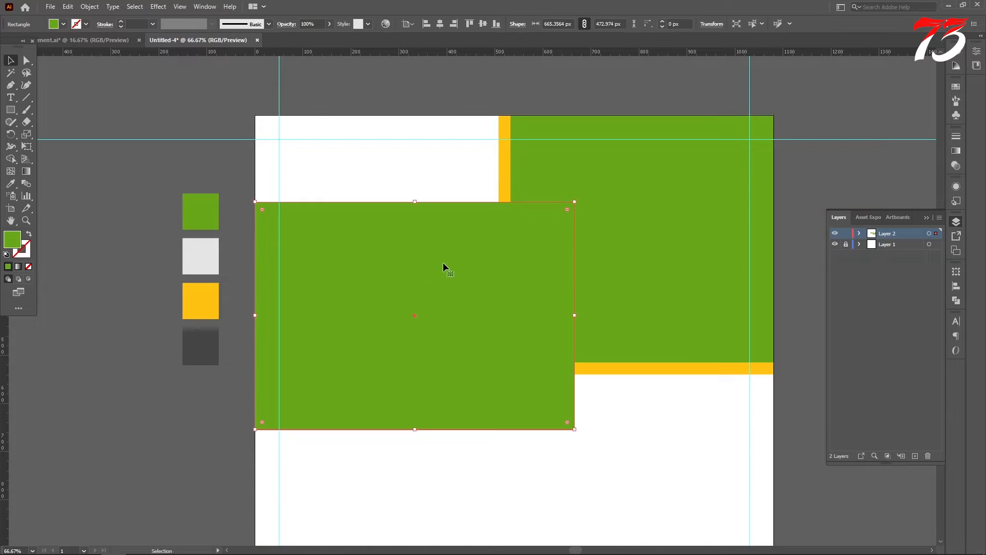
click(956, 167)
click(853, 149)
click(848, 183)
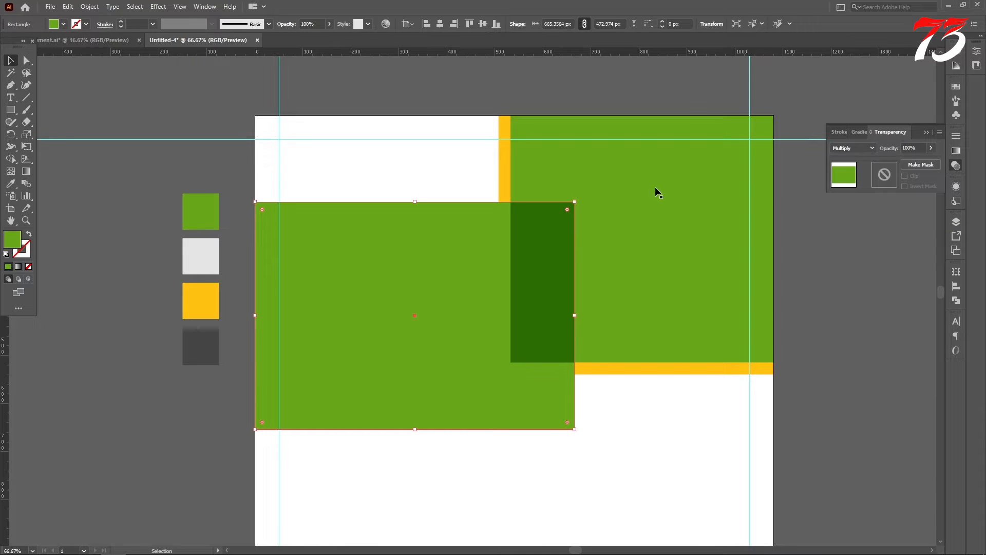
- Recolour the yellow shape behind the upper-right green rectangle with the same green
scroll(626, 154, up, 2)
click(600, 120)
click(505, 206)
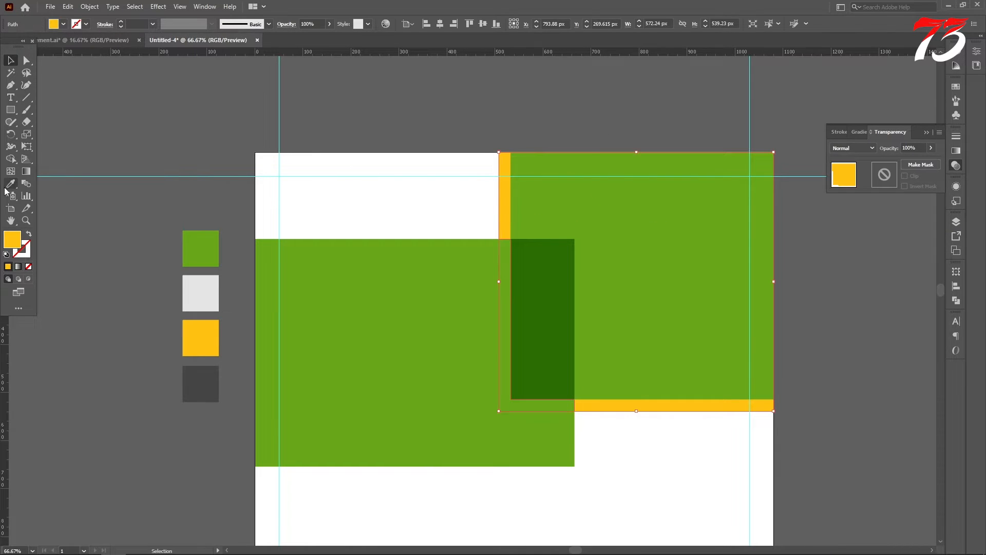
key(i)
click(647, 229)
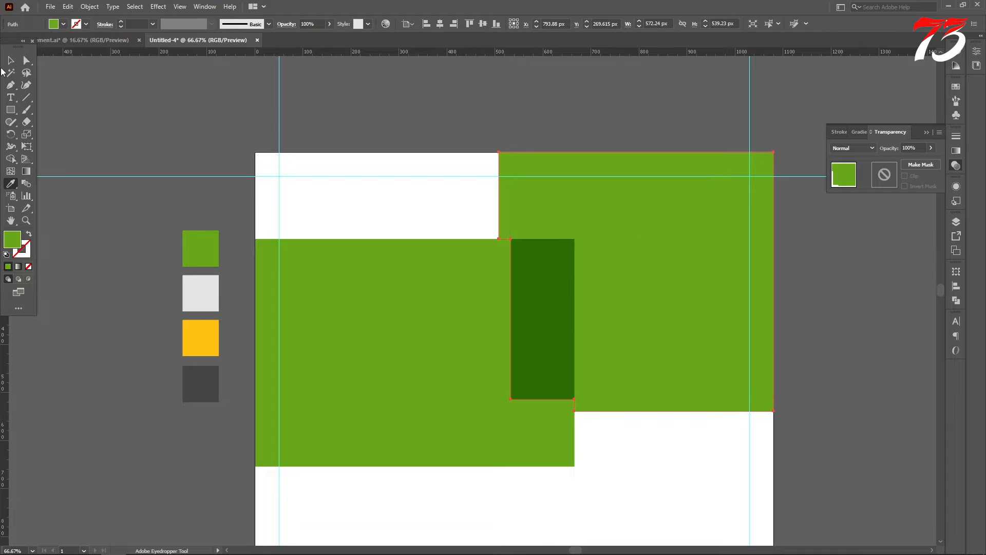
click(11, 61)
- Fill the upper-right rectangle with the light grey from the colour swatches beside the artboard
click(615, 224)
key(i)
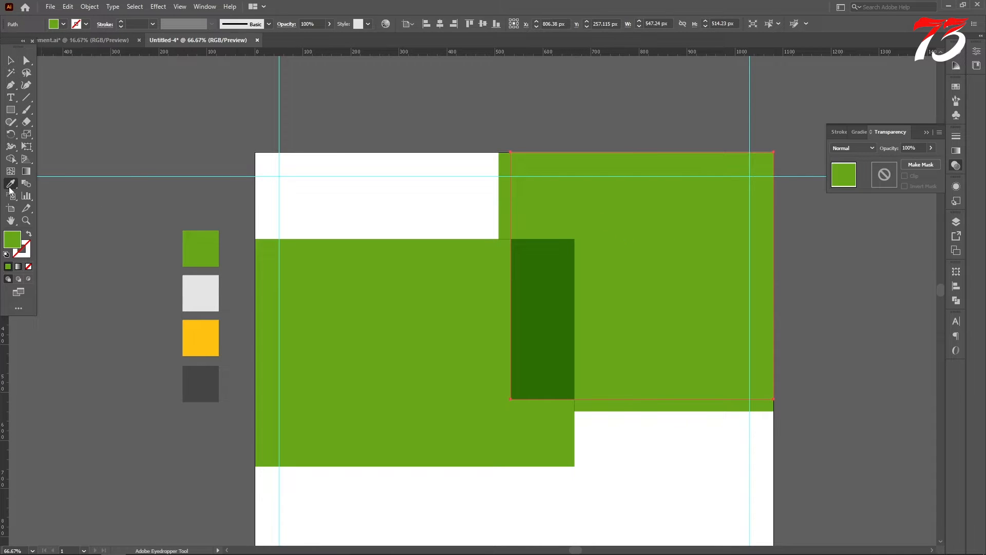
click(201, 289)
click(11, 61)
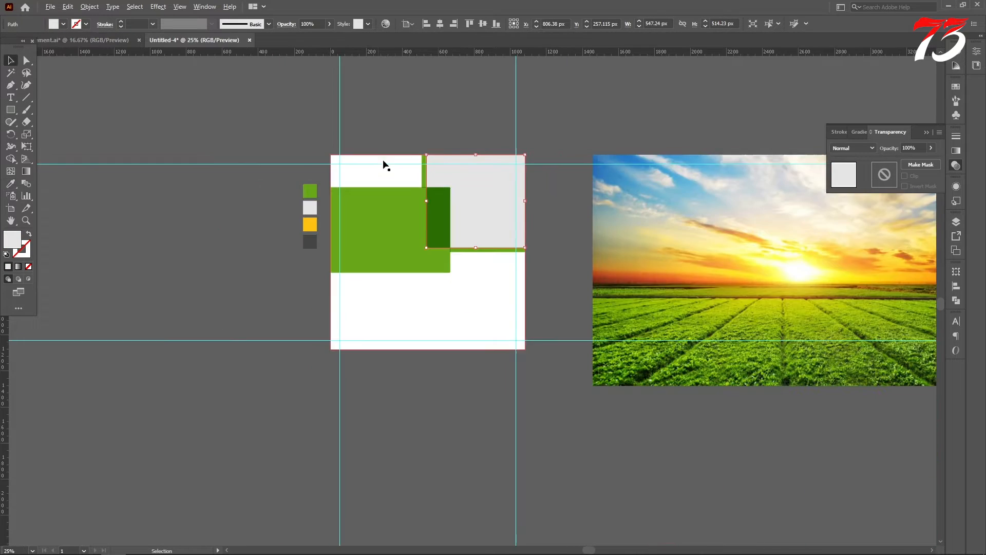
- Move the farm landscape photo over the artboard and place it directly beneath the light grey rectangle in the layer order
scroll(383, 162, down, 3)
drag(802, 334, 537, 271)
key(F7)
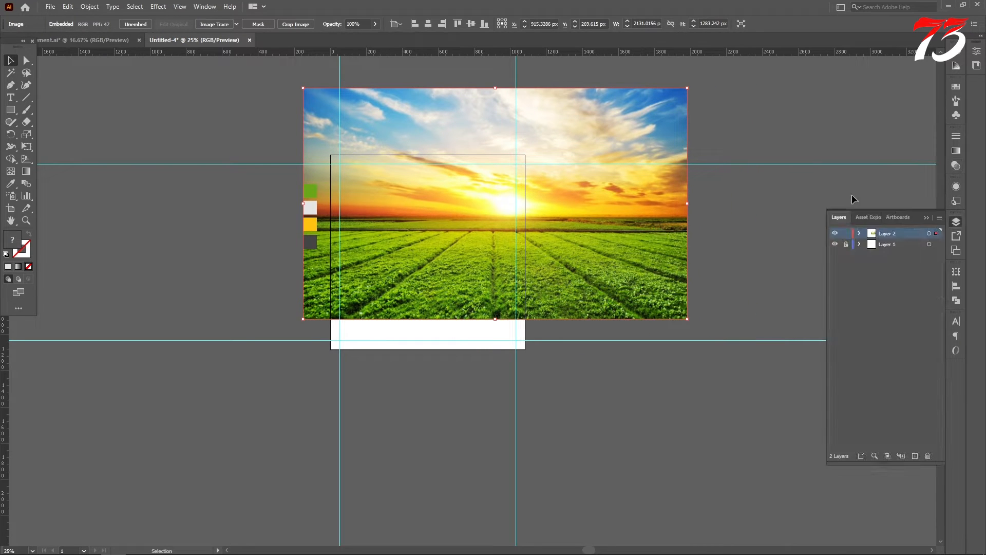
click(860, 234)
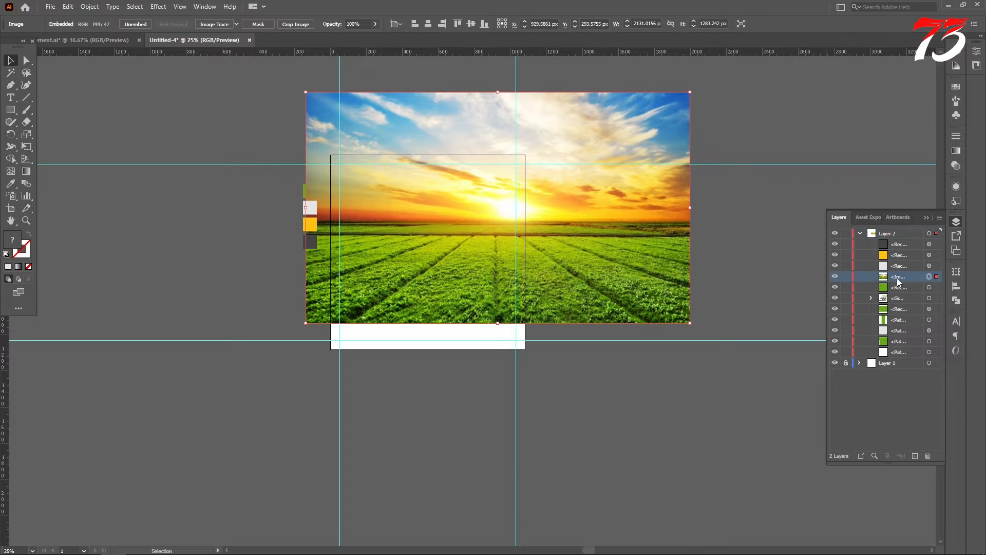
drag(899, 281, 911, 336)
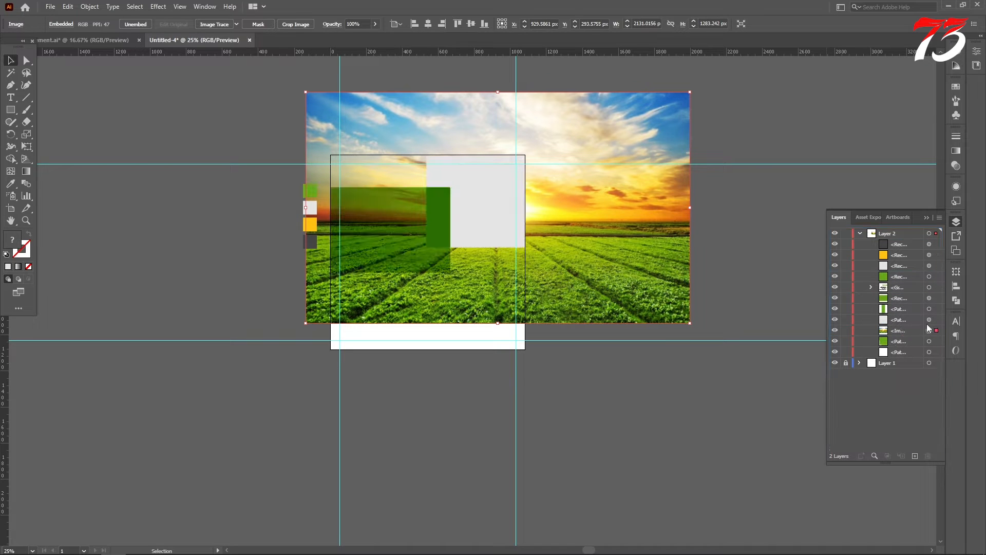
click(491, 242)
scroll(491, 242, up, 3)
right_click(498, 152)
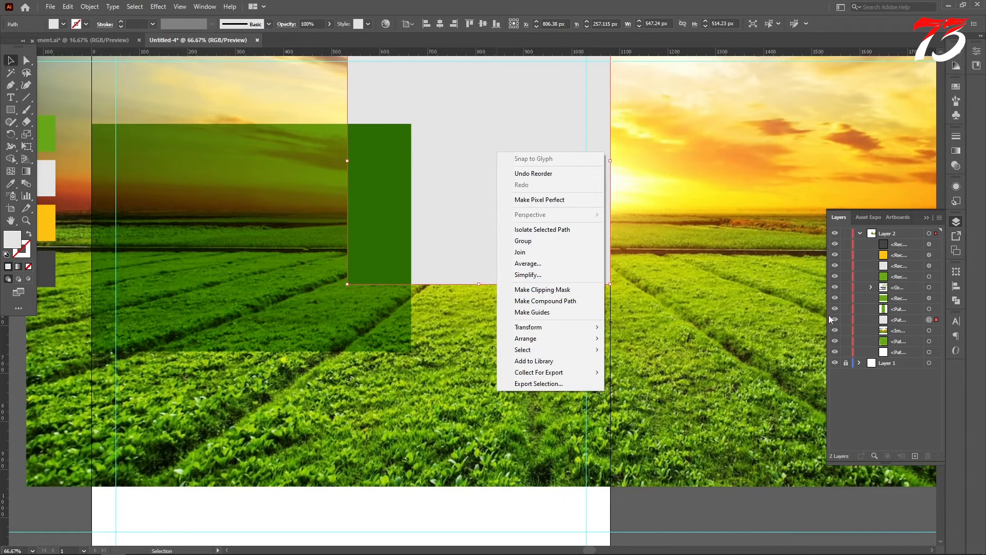
shift+click(929, 331)
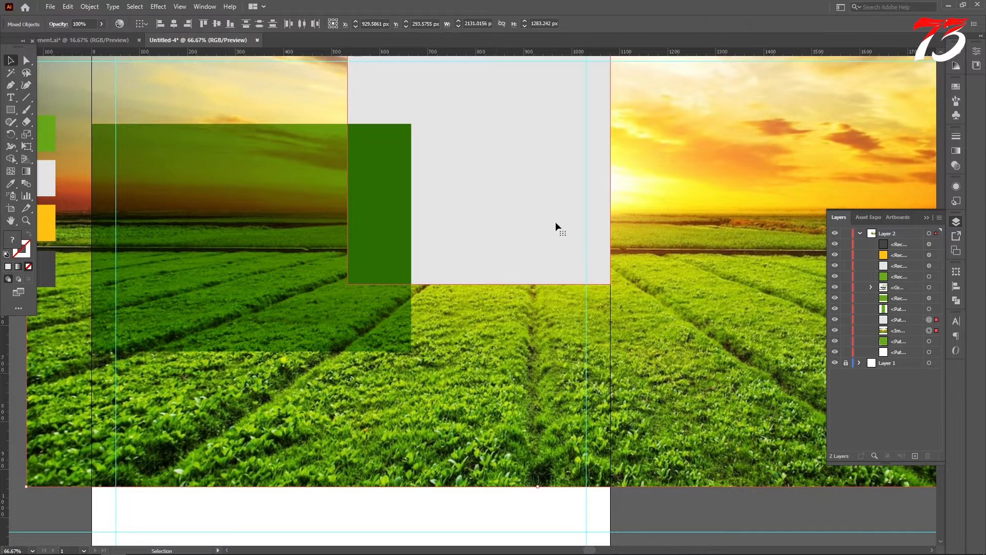
right_click(506, 193)
scroll(525, 224, down, 3)
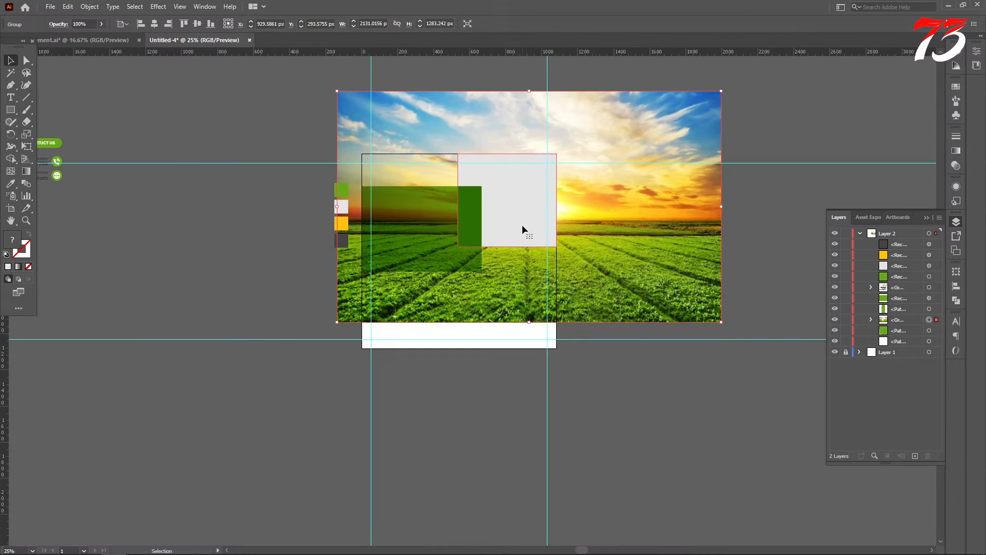
key(ctrl+shift+g)
key(ctrl+shift+a)
- Clip the landscape photo to the light grey upper-right rectangle with a clipping mask
click(929, 319)
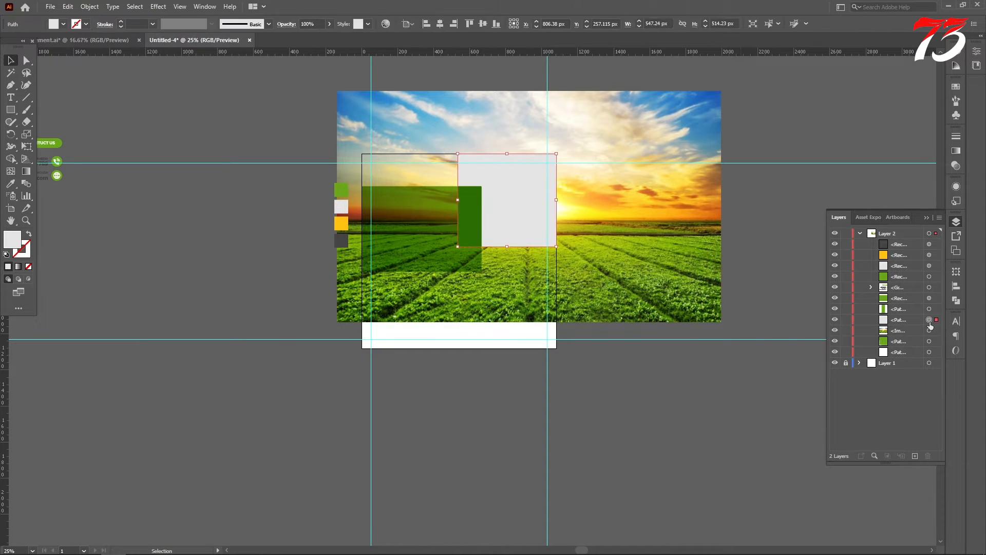
shift+click(929, 331)
right_click(513, 194)
click(555, 280)
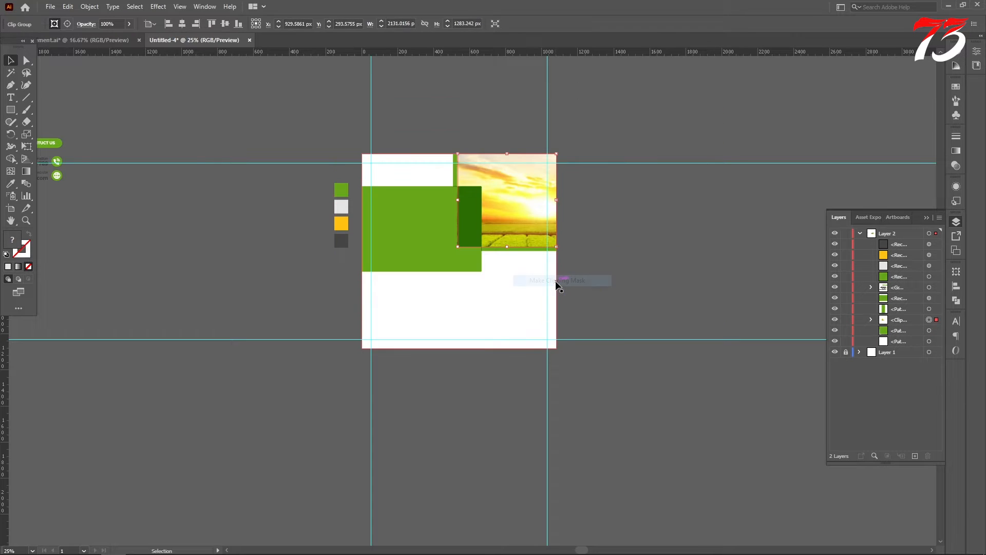
- Resize the photo inside the clipping mask to about 1939 × 1167 px and reposition it with the sun and fields in the frame
scroll(525, 224, up, 2)
click(871, 319)
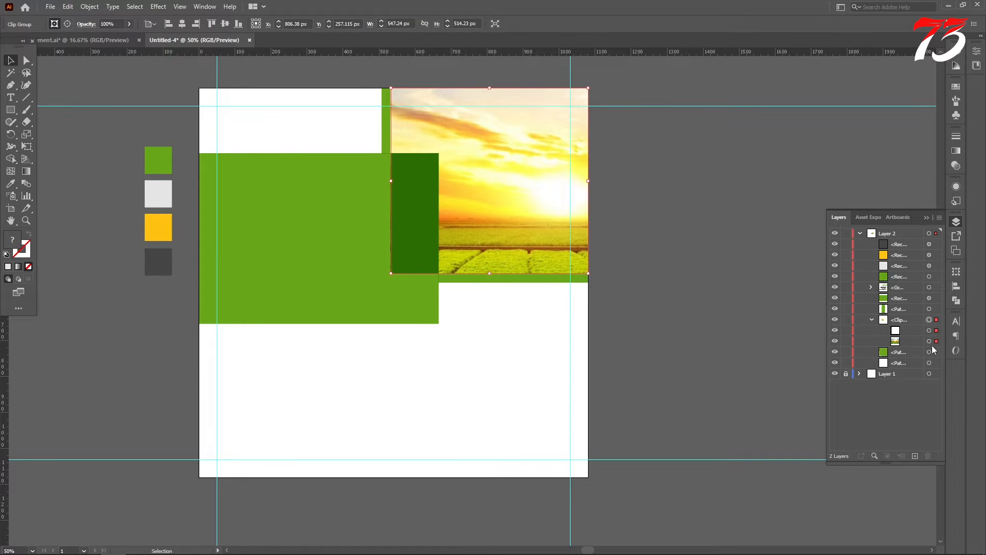
click(930, 341)
scroll(516, 291, down, 2)
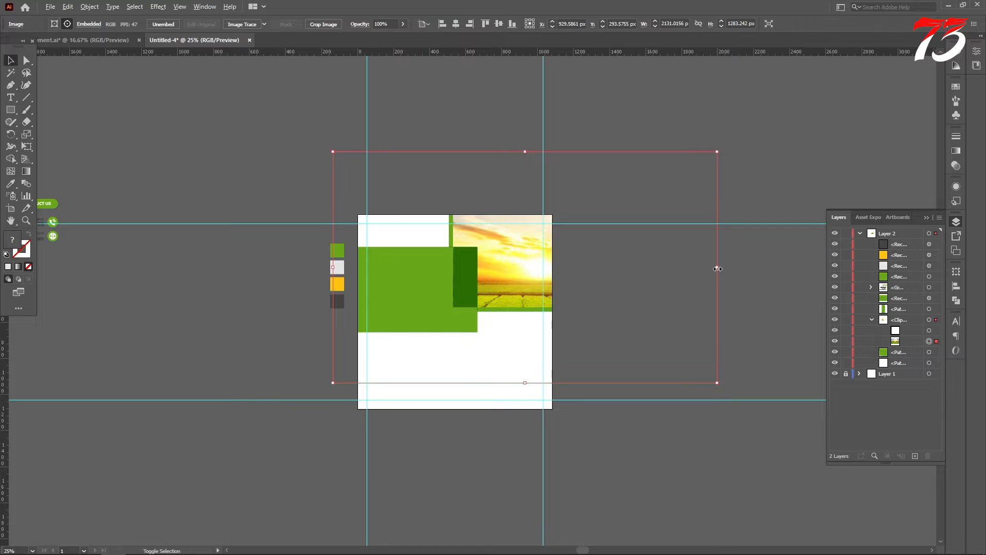
drag(718, 269, 627, 270)
scroll(529, 286, up, 3)
drag(493, 294, 448, 257)
scroll(581, 280, down, 1)
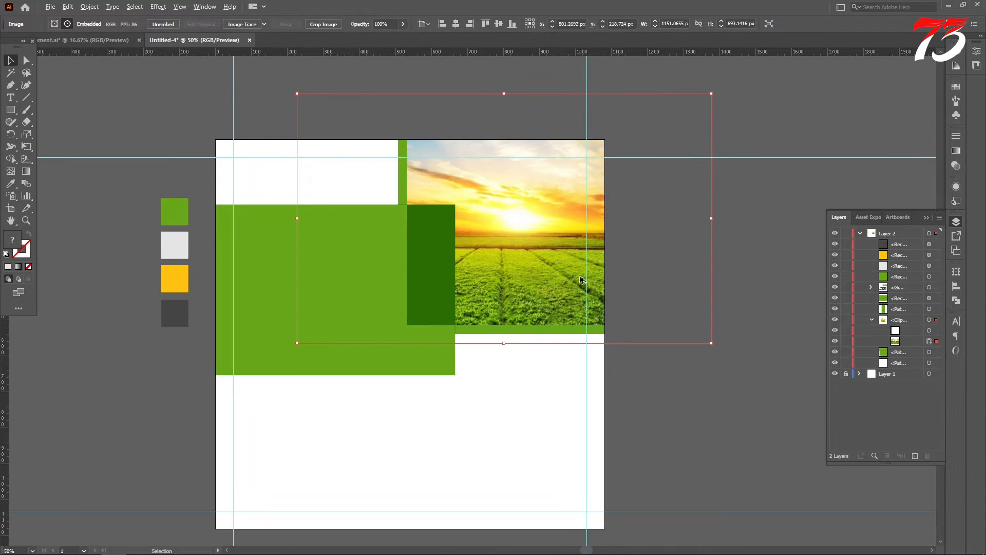
drag(713, 220, 764, 218)
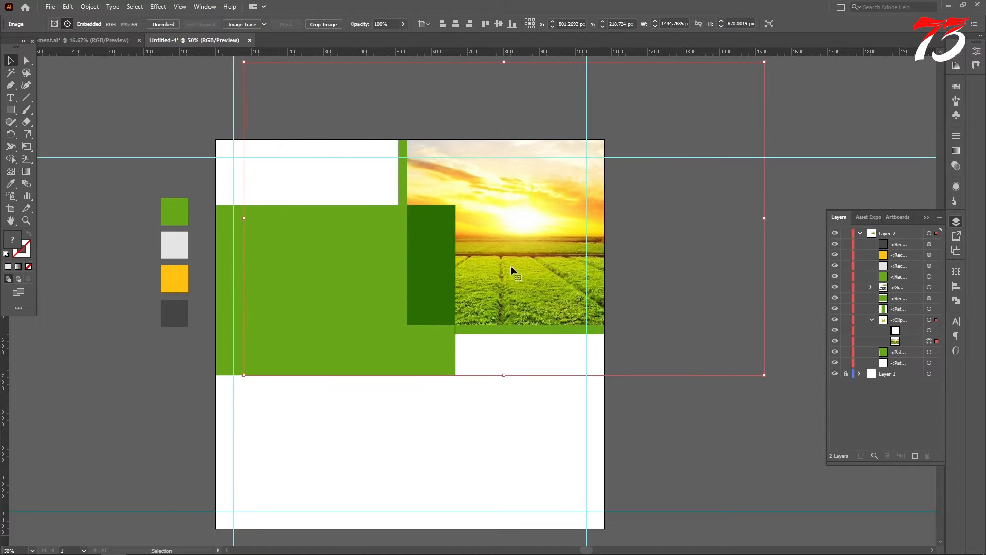
drag(511, 266, 511, 247)
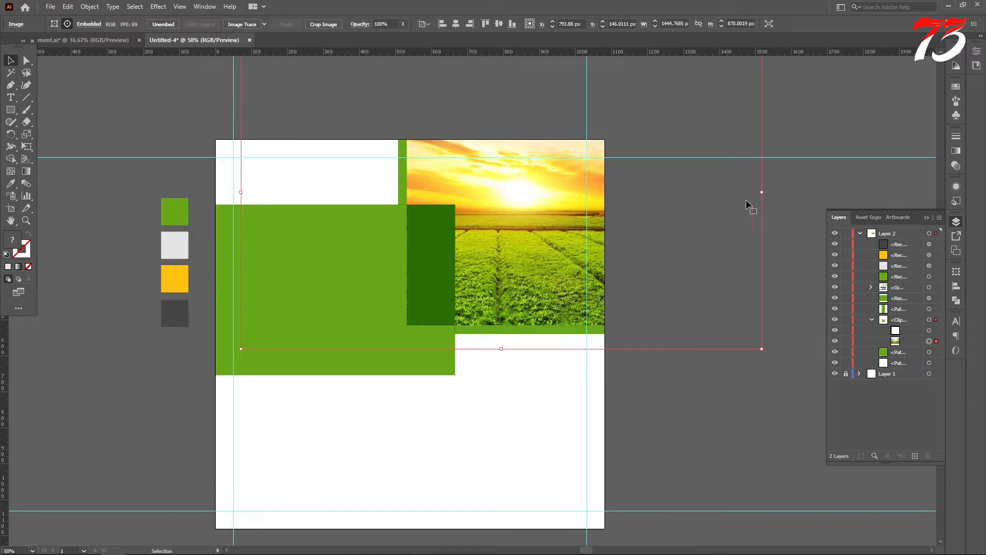
drag(761, 194, 851, 187)
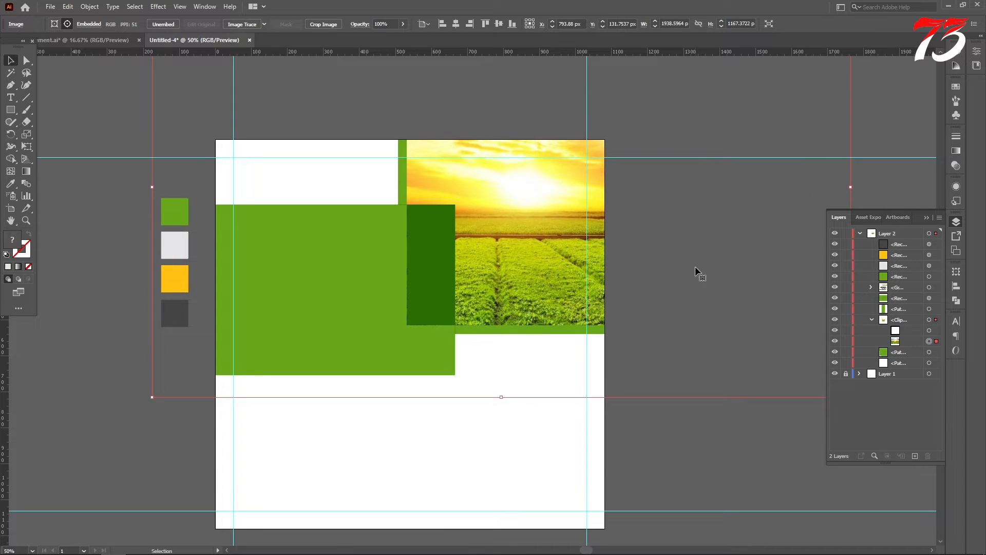
- Delete the solid dark green path where the left green rectangle overlaps the photo
click(930, 309)
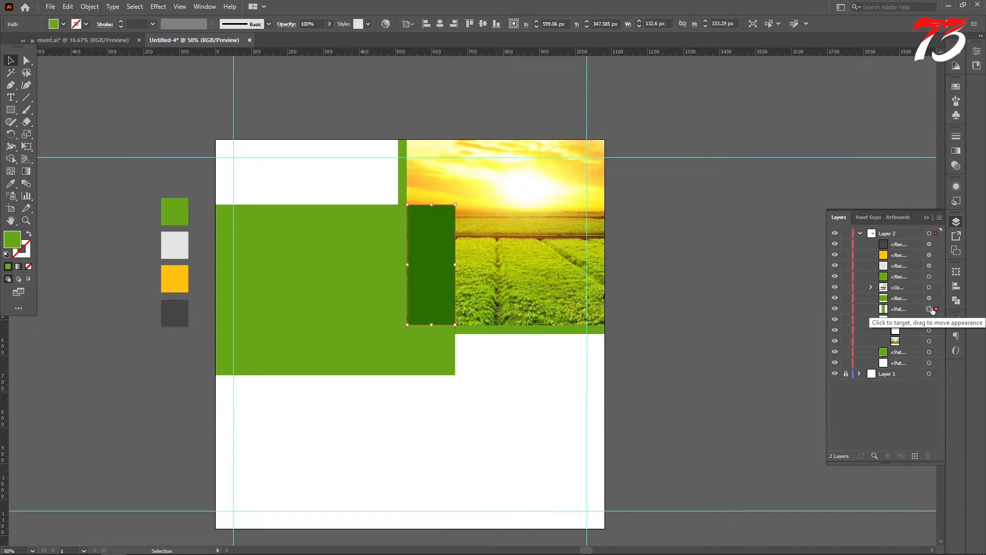
key(Delete)
scroll(666, 314, down, 4)
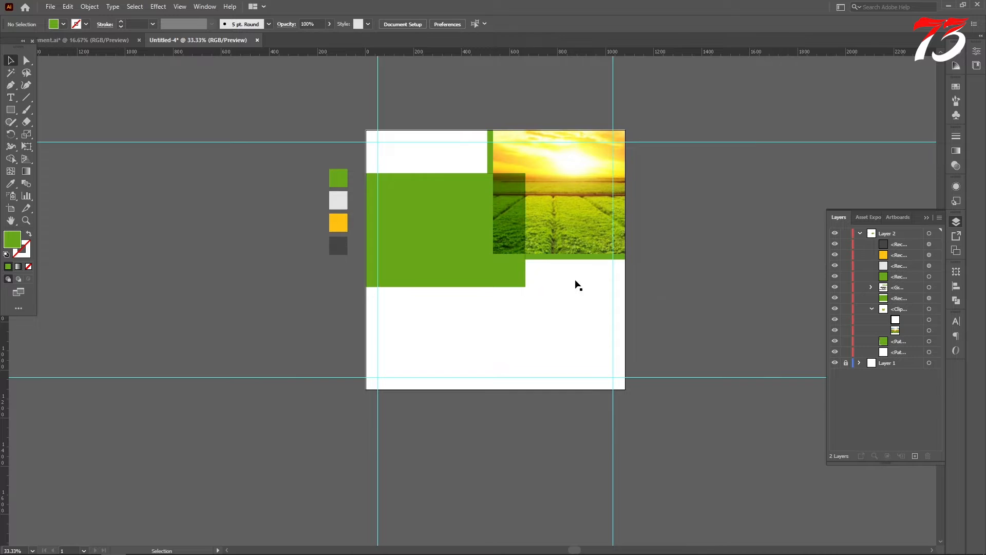
- Draw a rectangle about 508 × 84 px across the left green rectangle's top edge and fill it with the light grey swatch
scroll(658, 273, down, 1)
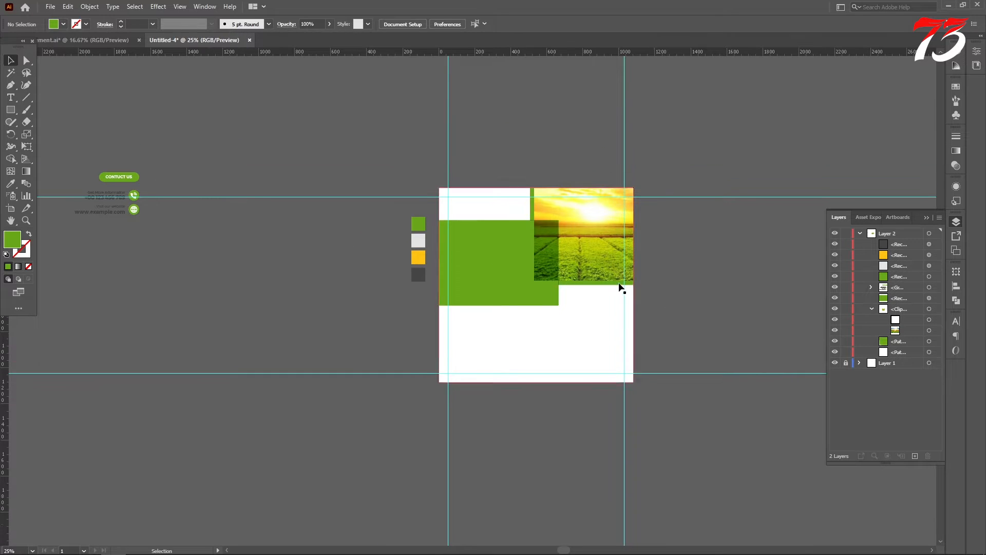
click(10, 109)
scroll(444, 226, up, 1)
scroll(444, 226, up, 3)
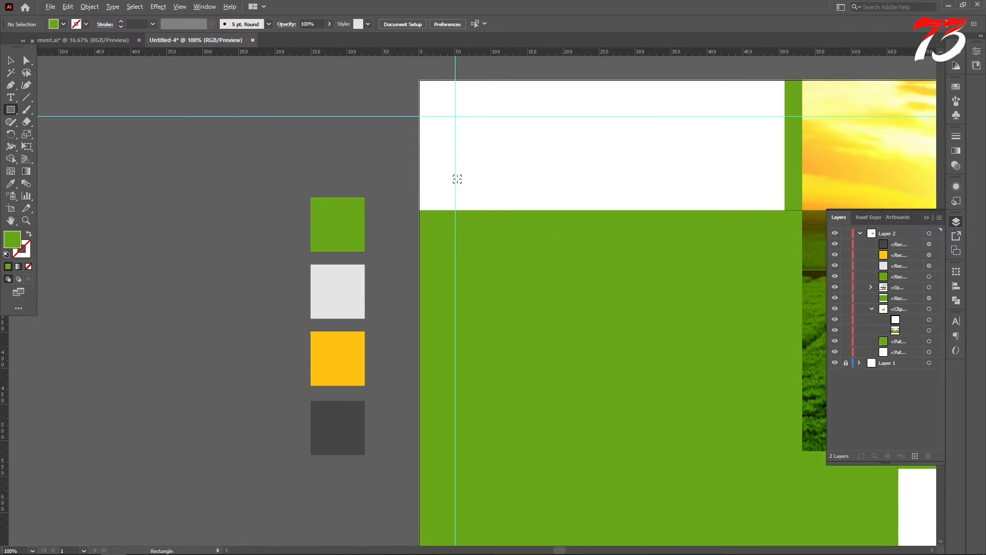
scroll(456, 178, up, 1)
scroll(456, 175, down, 1)
drag(405, 186, 771, 247)
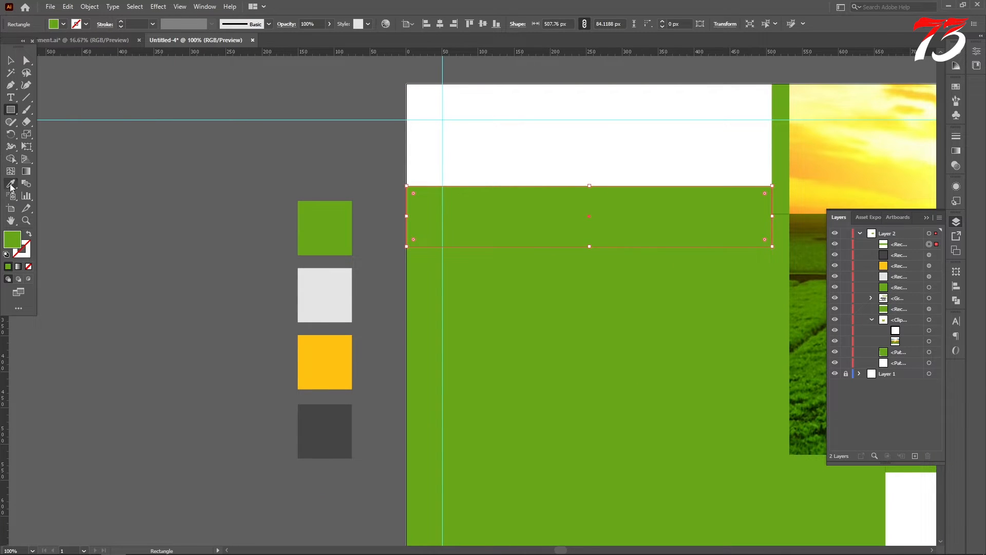
click(11, 186)
click(326, 299)
click(10, 61)
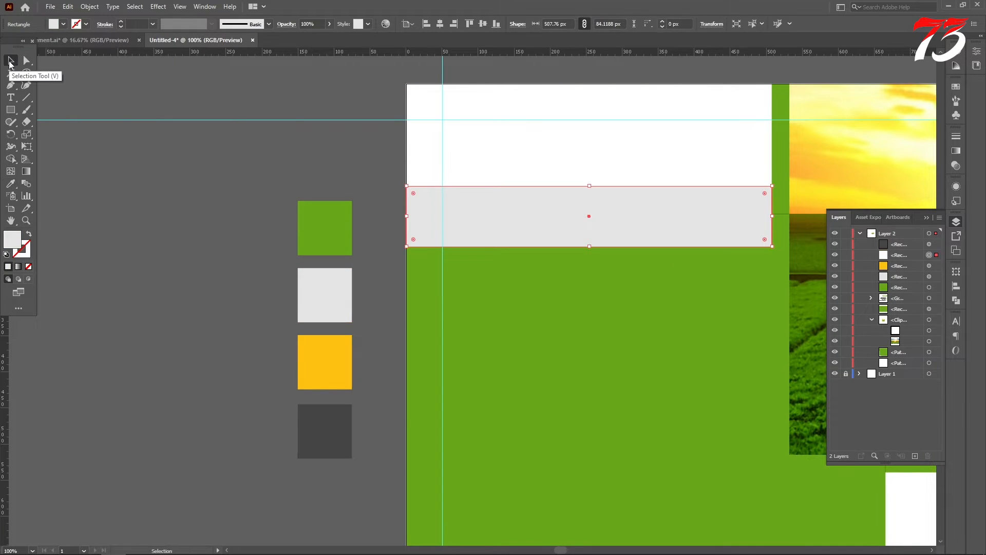
- Send the light grey rectangle behind the left green rectangle and shorten it to about 39 px high, ending at the green's top edge
key(ctrl+bracketleft)
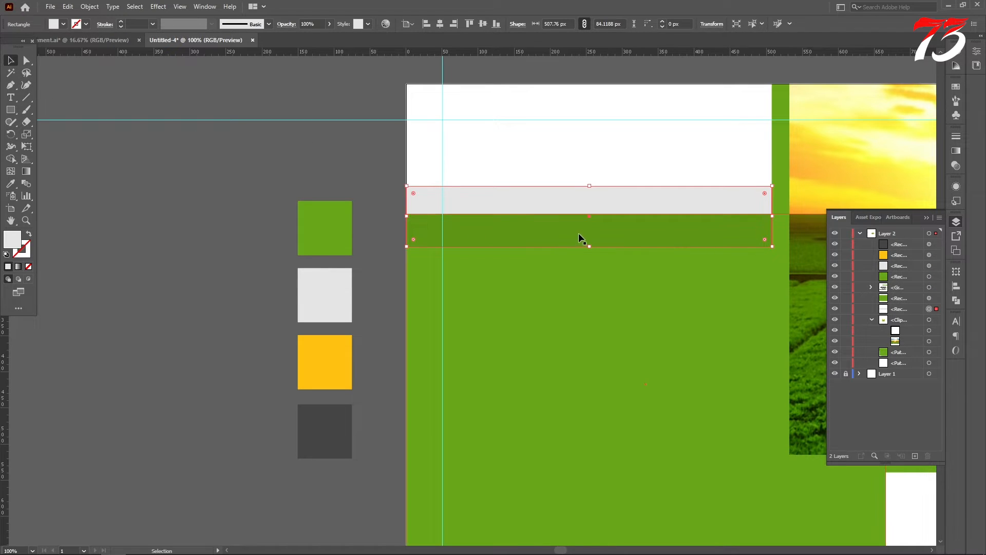
drag(590, 248, 590, 204)
scroll(294, 170, down, 3)
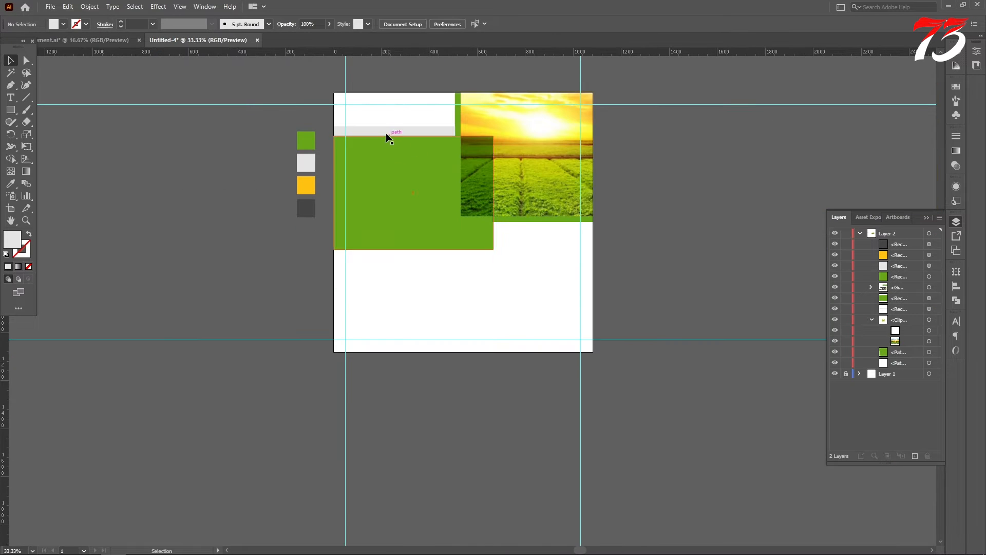
- Duplicate the light grey strip and snap the copy below the green strip under the photo, against the left green rectangle's right edge
drag(387, 133, 556, 226)
scroll(516, 235, up, 4)
scroll(516, 232, up, 3)
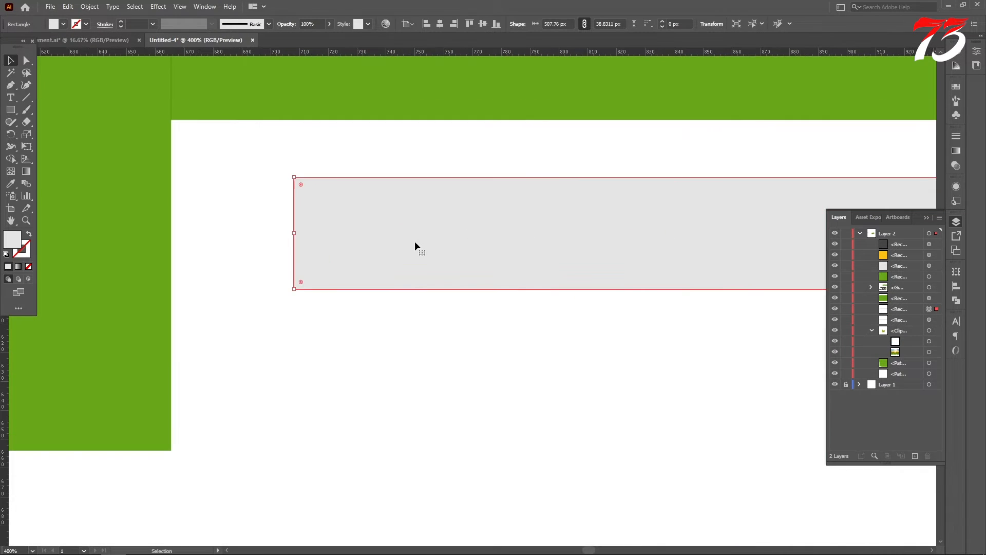
drag(415, 242, 293, 188)
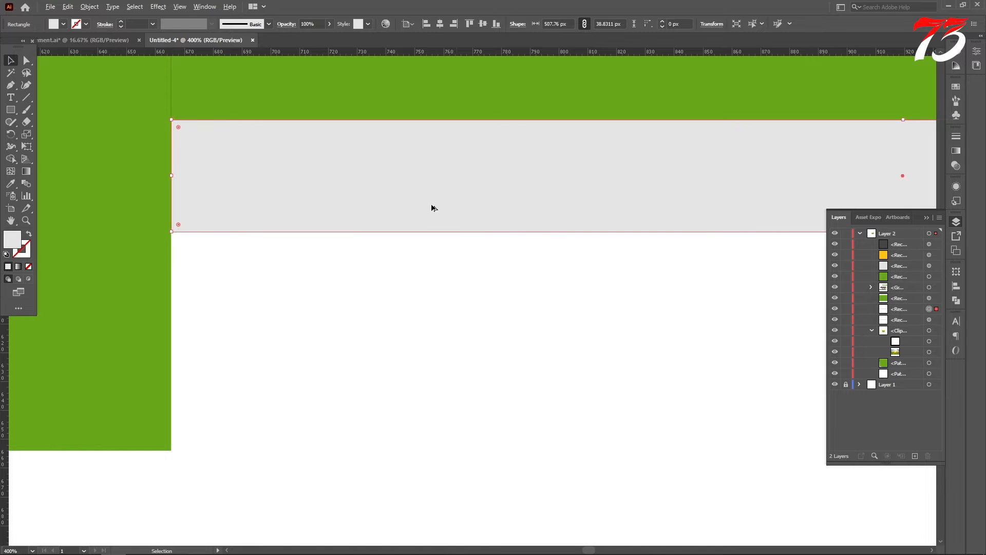
- Increase the copied grey strip's height to about 53 px and shorten its width to end at the artboard's right edge
scroll(432, 205, down, 2)
drag(671, 223, 667, 242)
scroll(668, 242, down, 2)
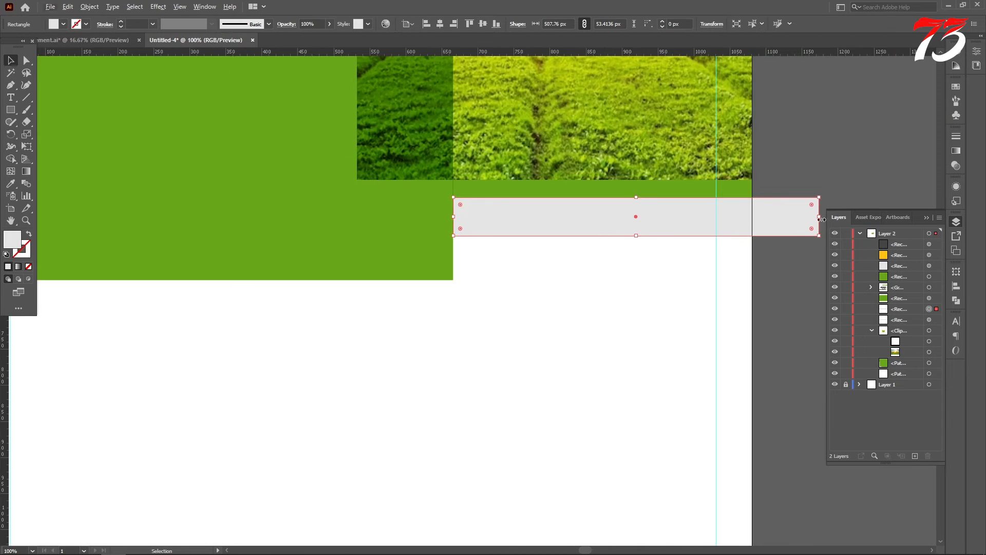
drag(822, 219, 754, 219)
click(754, 189)
scroll(712, 213, down, 2)
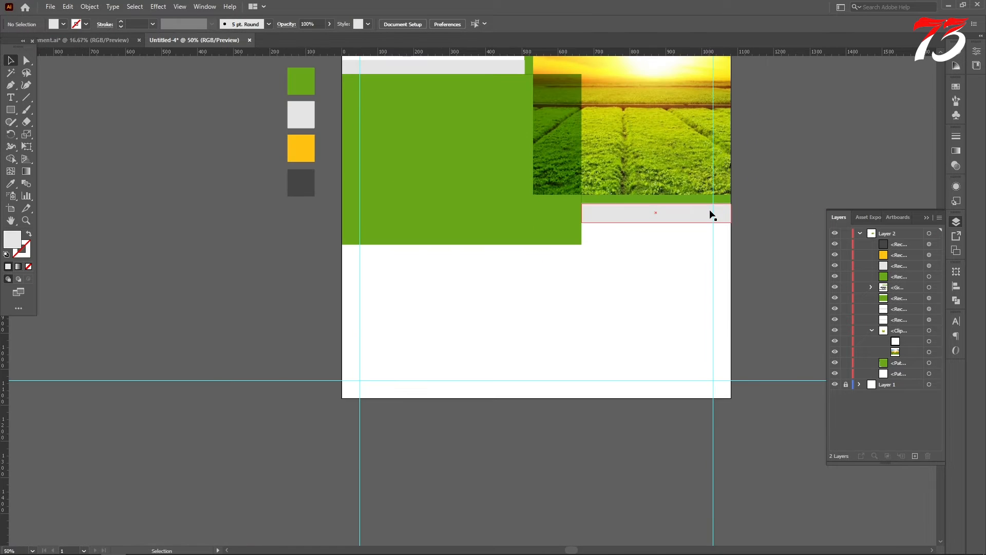
- Add placeholder point text on the left green rectangle, enlarge it to about 43 pt and align it with the left margin guide
scroll(713, 226, up, 3)
scroll(823, 187, down, 1)
scroll(434, 191, down, 1)
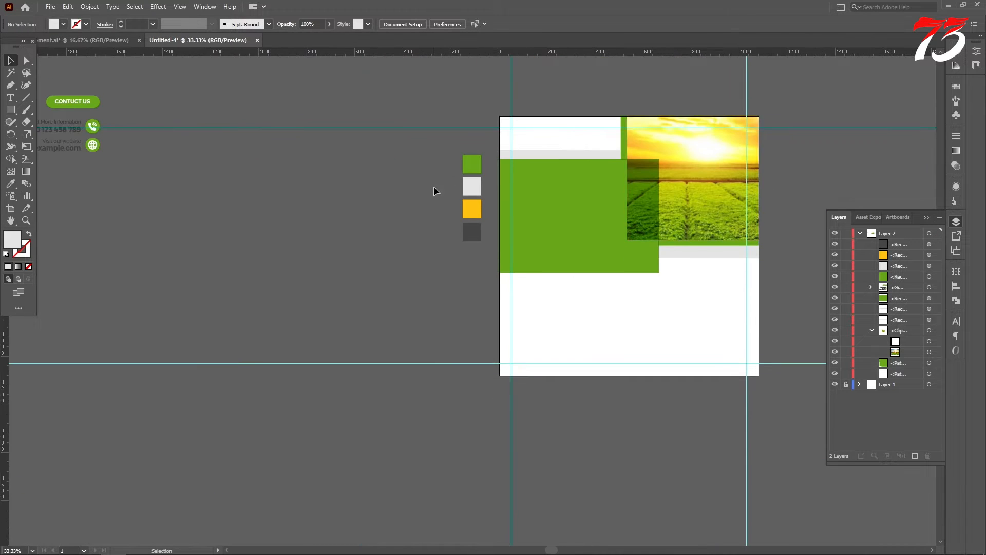
scroll(626, 187, down, 1)
scroll(626, 187, down, 1)
key(t)
scroll(572, 177, up, 3)
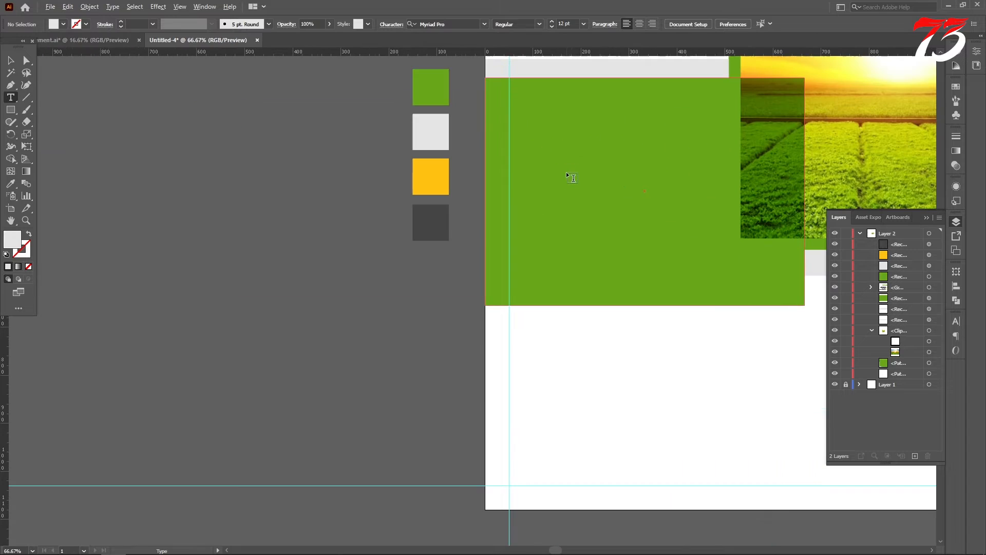
click(557, 155)
click(7, 62)
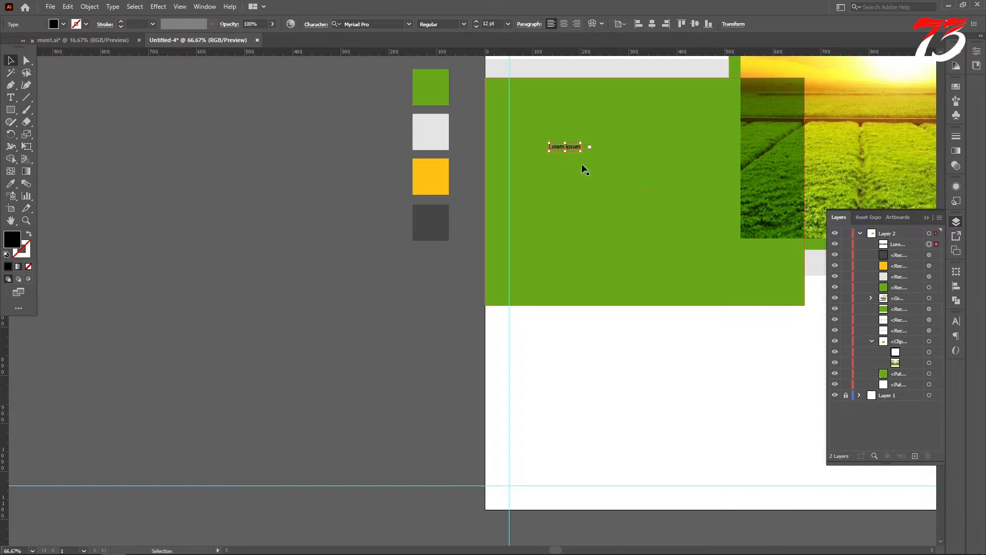
drag(582, 150, 550, 154)
- Replace the placeholder text with "LAWN &"
click(10, 97)
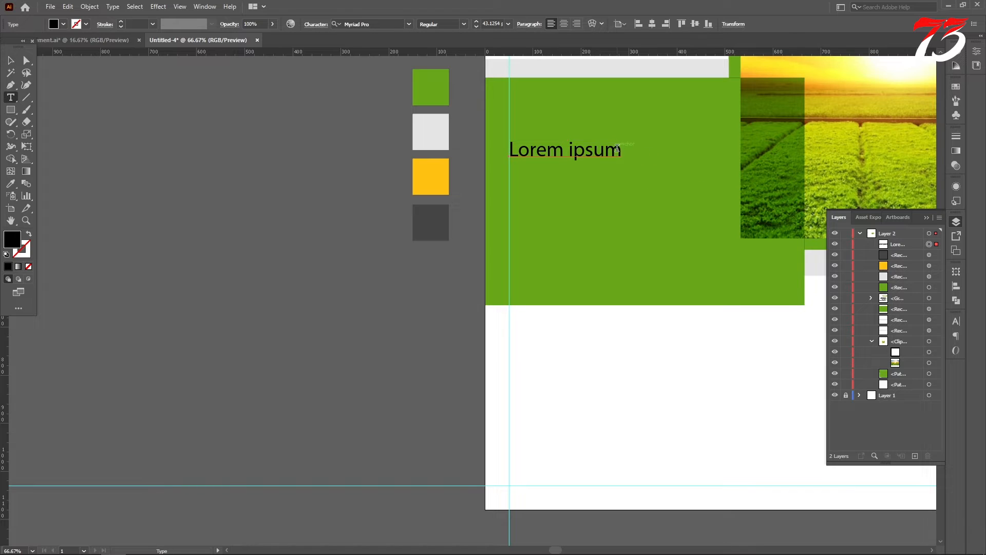
drag(623, 150, 378, 150)
text(LAWN &)
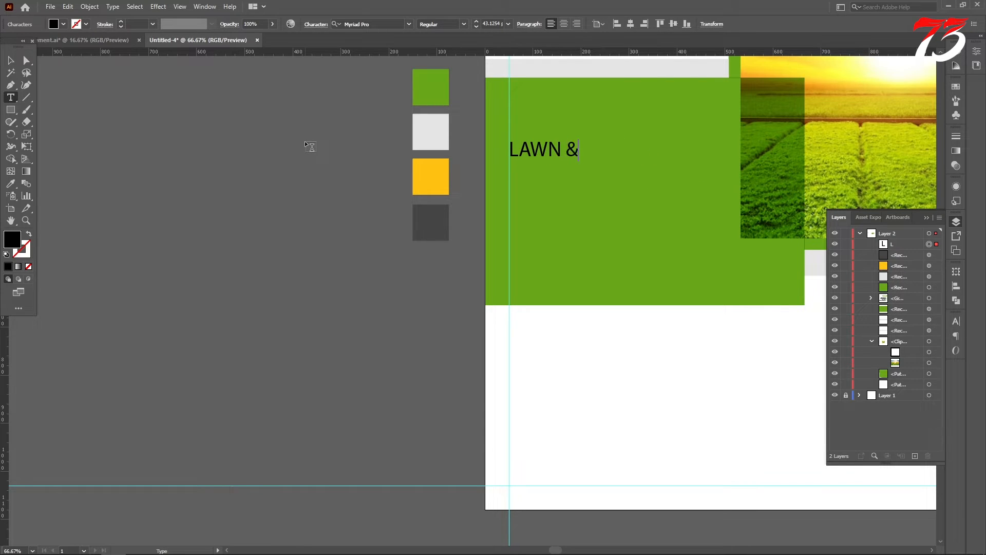
- Duplicate the "LAWN &" text downward at even spacing and remove the surplus copy, leaving three stacked lines on the green rectangle
key(Escape)
scroll(532, 189, up, 2)
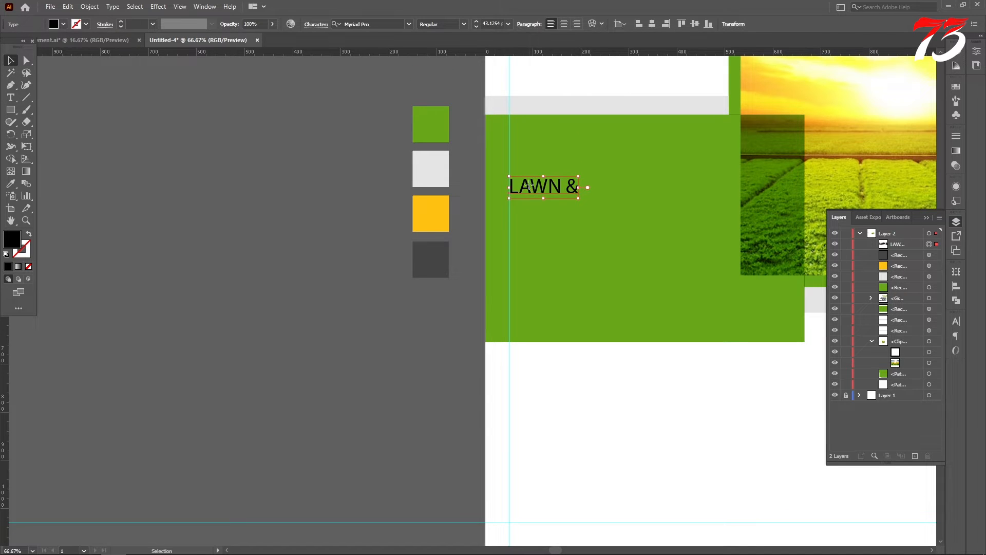
mouse_move(529, 185)
mouse_down()
mouse_move(530, 155)
mouse_move(530, 188)
mouse_up()
key(ctrl+d)
key(ctrl+d)
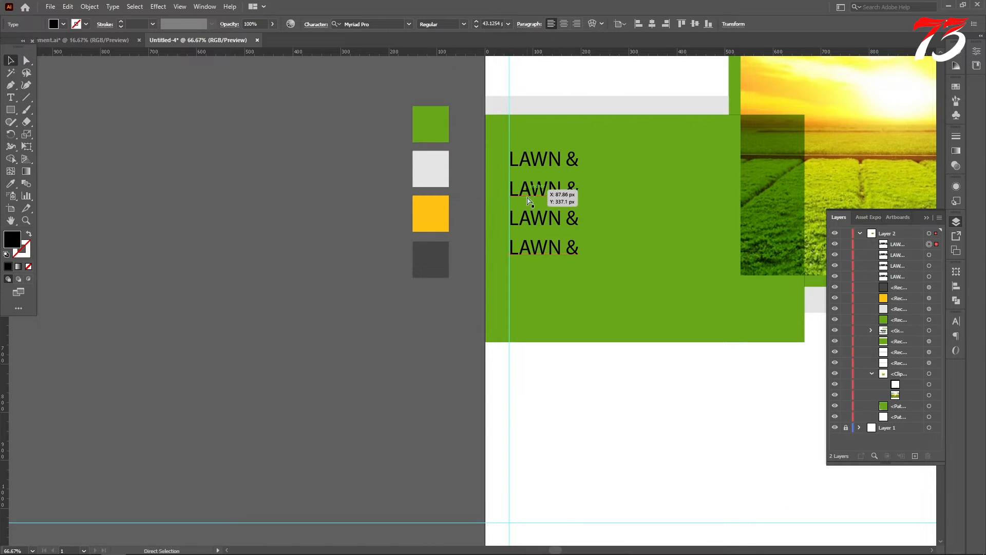
key(Delete)
- Replace the second text line with "GARDENING" and the third with "SERVICES"
key(t)
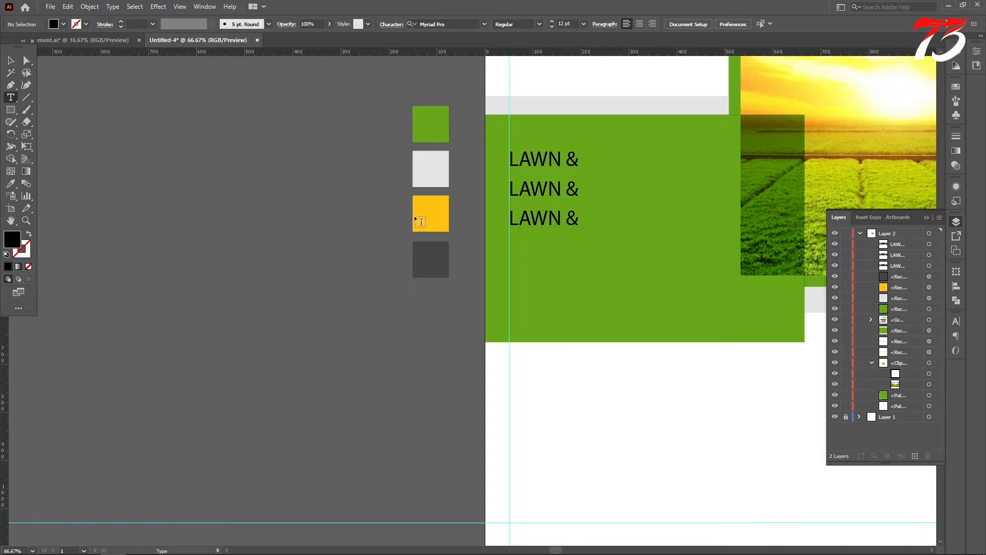
drag(579, 189, 442, 191)
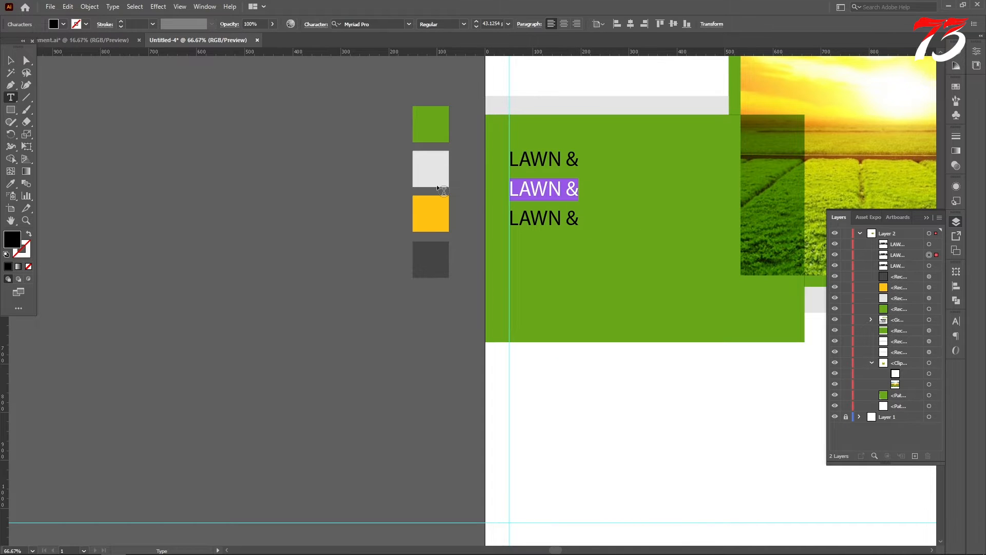
text(GARDENING)
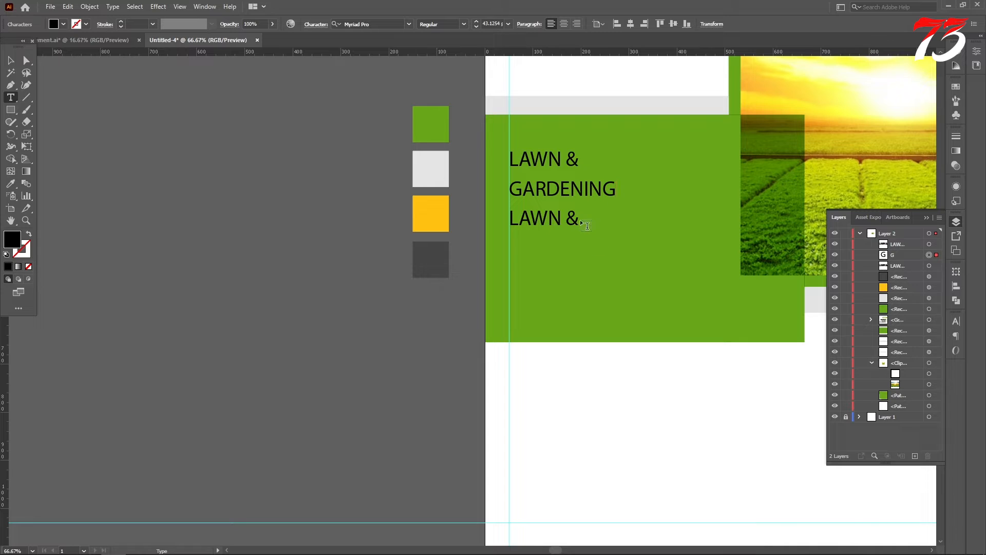
drag(578, 217, 428, 217)
text(SAR)
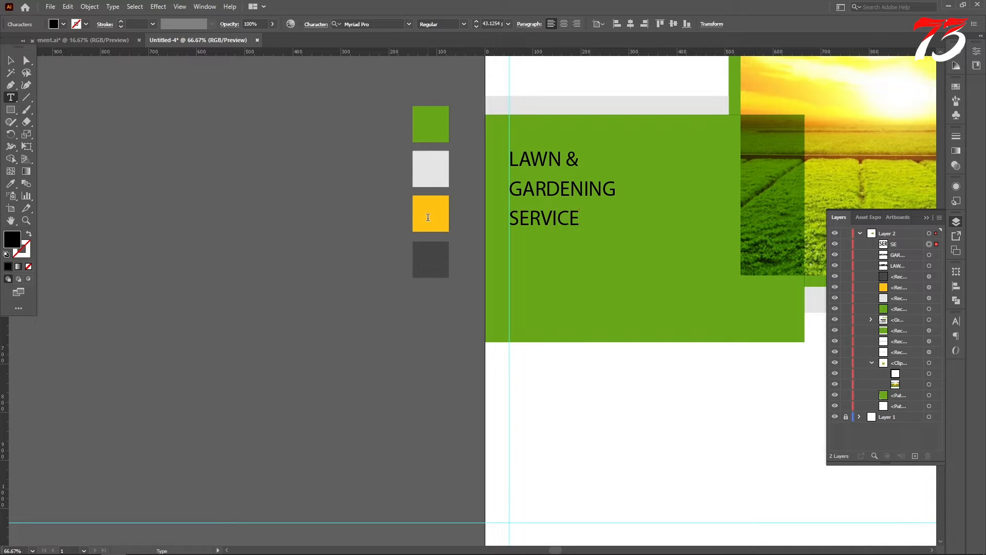
click(8, 58)
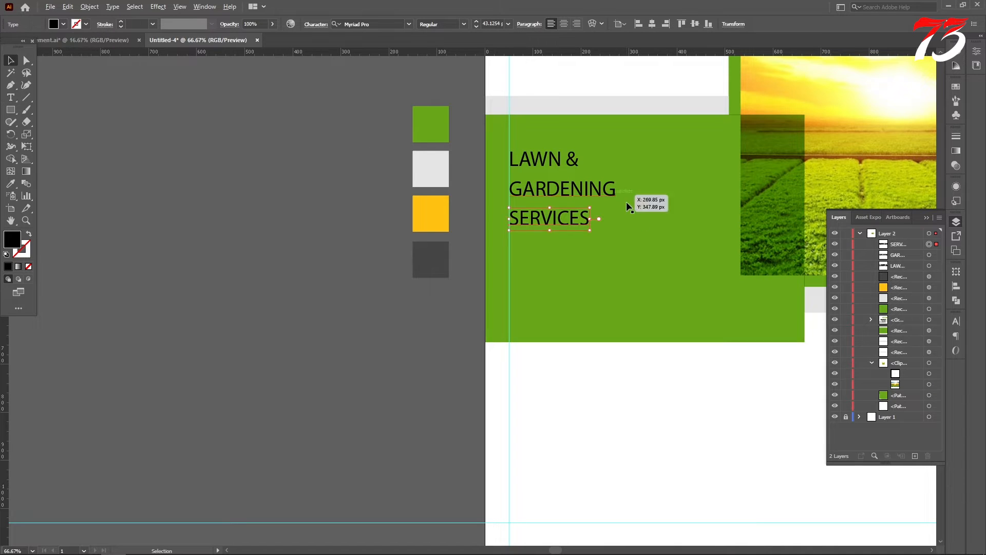
- Set all three headline lines in Montserrat ExtraBold
scroll(596, 205, up, 2)
shift+click(560, 188)
shift+click(506, 102)
click(382, 22)
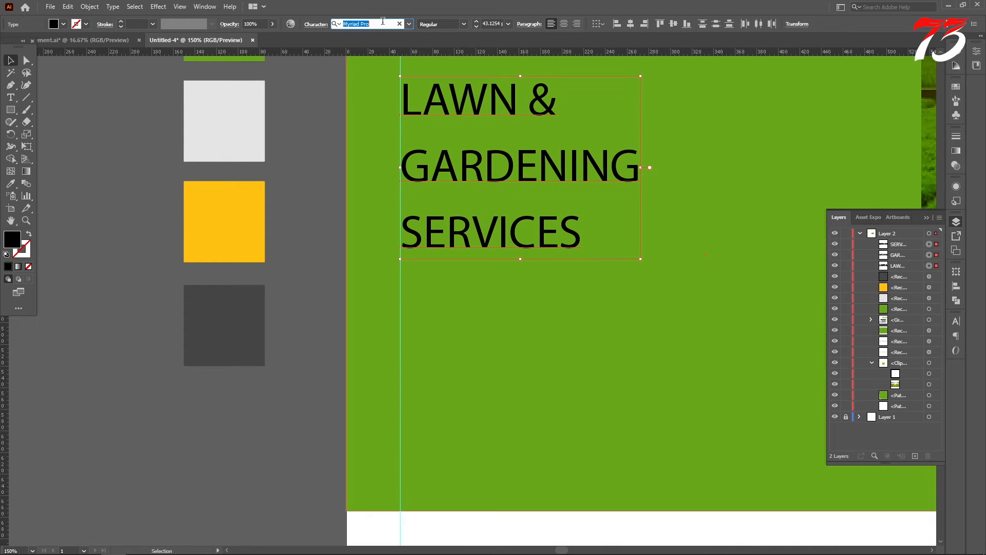
text(MON)
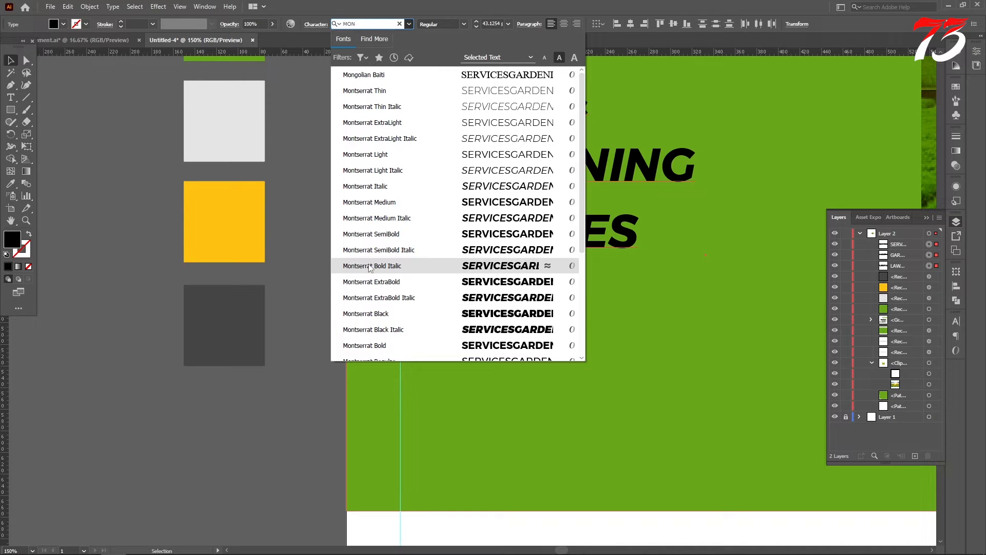
click(370, 282)
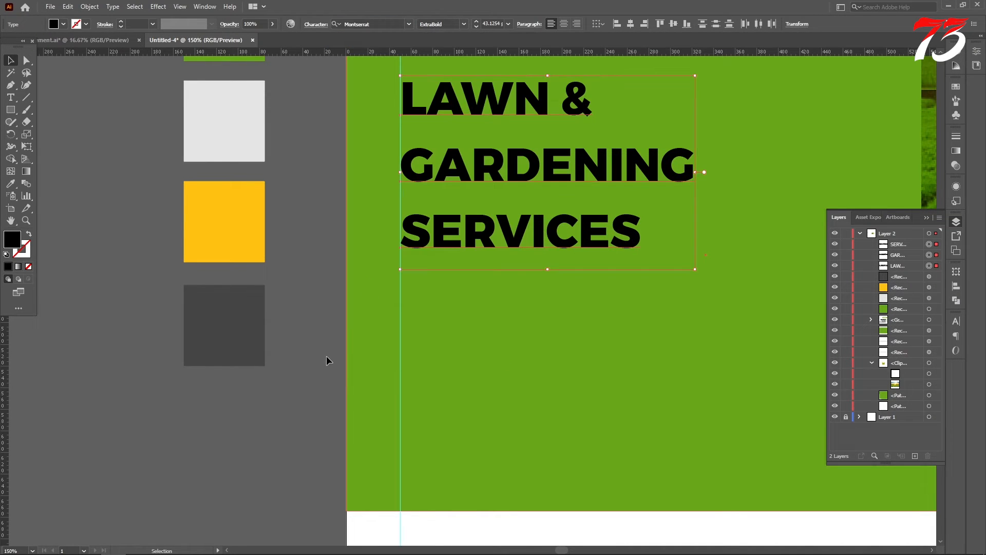
- Enlarge the three headline lines together to about 83.5 pt and shift them slightly up on the green rectangle
key(ctrl+minus)
key(ctrl+minus)
drag(583, 286, 707, 367)
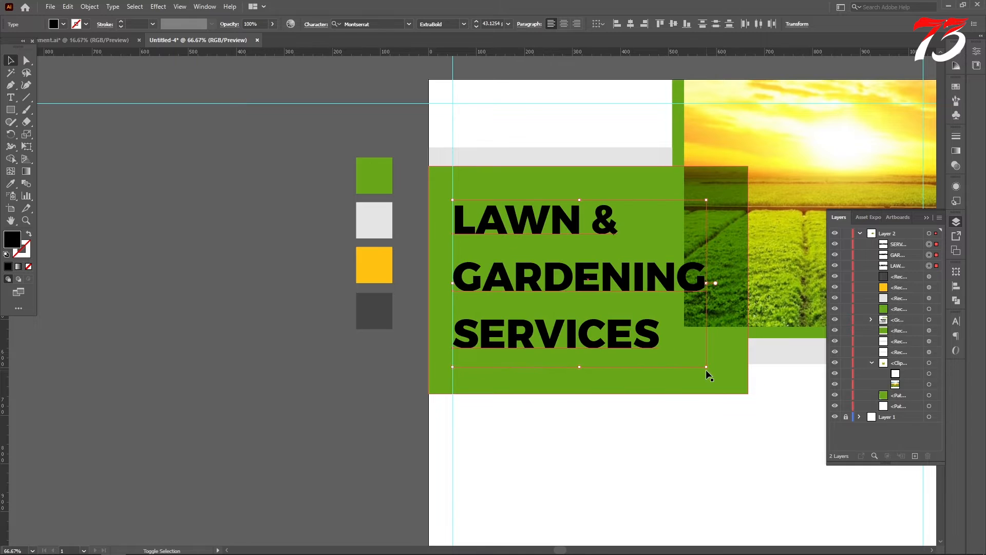
drag(523, 285, 524, 273)
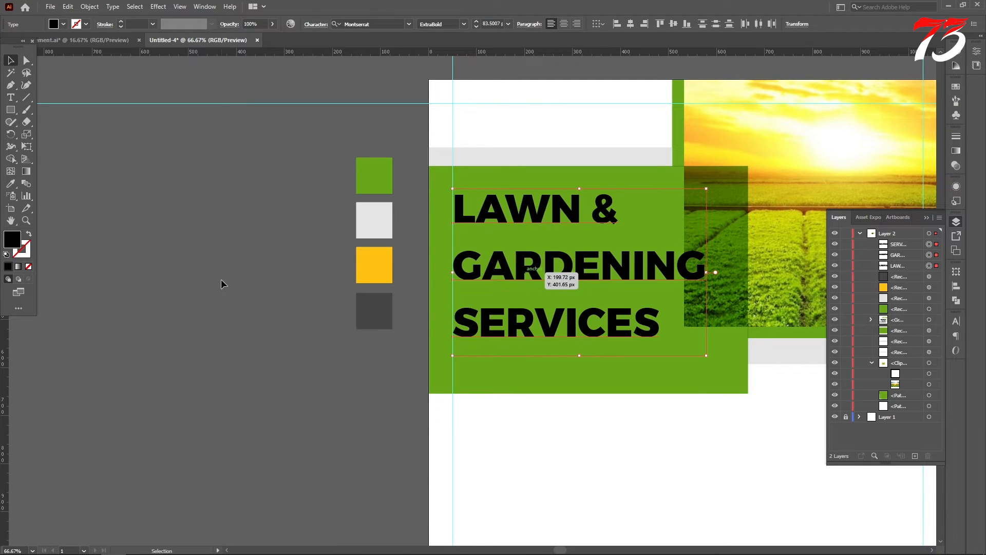
click(222, 285)
- Align the first letters of "LAWN &", "GARDENING" and "SERVICES" individually with the left margin guide
scroll(480, 223, up, 3)
scroll(423, 198, up, 3)
drag(429, 224, 407, 223)
scroll(485, 258, down, 4)
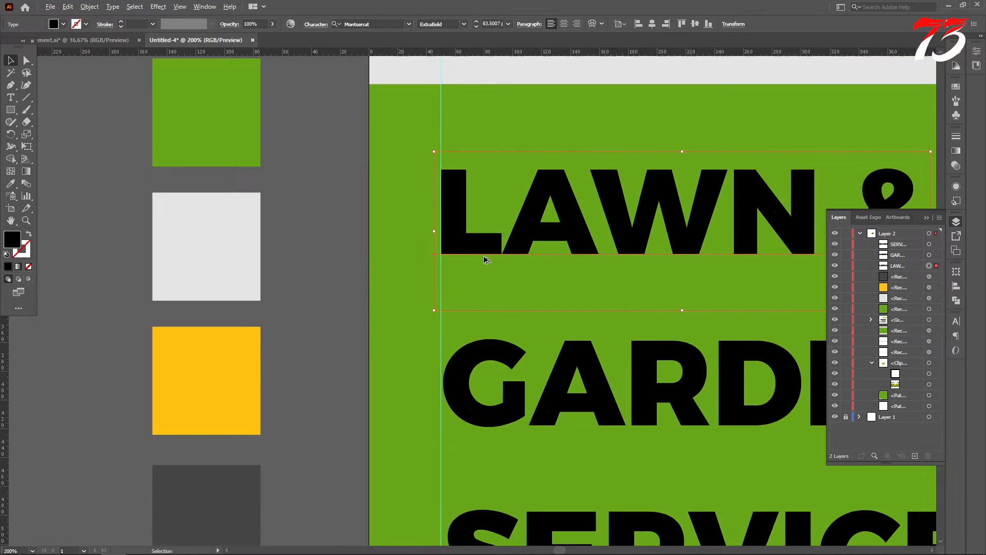
scroll(465, 293, up, 3)
scroll(466, 293, up, 2)
drag(487, 326, 469, 323)
scroll(469, 323, down, 3)
scroll(488, 370, down, 3)
scroll(470, 445, up, 8)
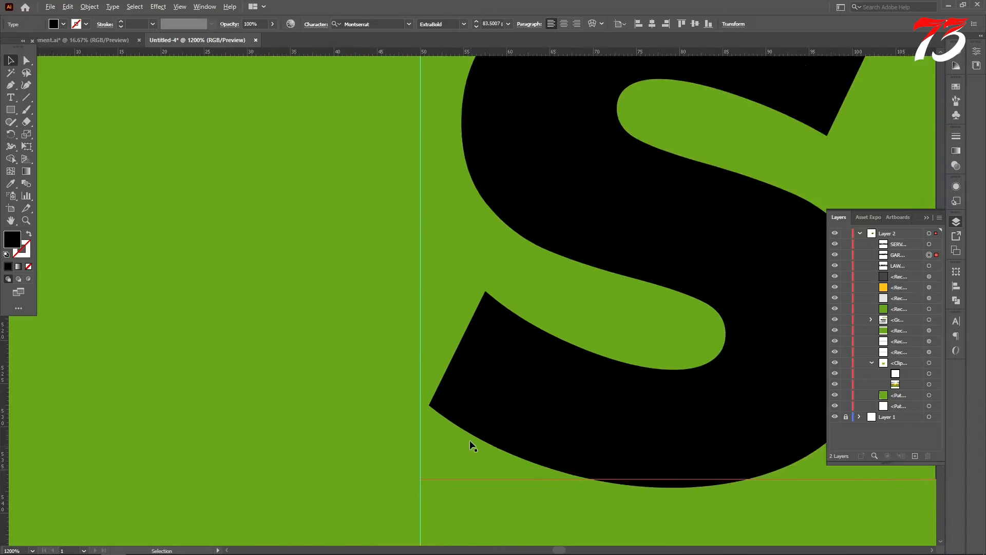
drag(499, 389, 484, 374)
scroll(484, 375, down, 10)
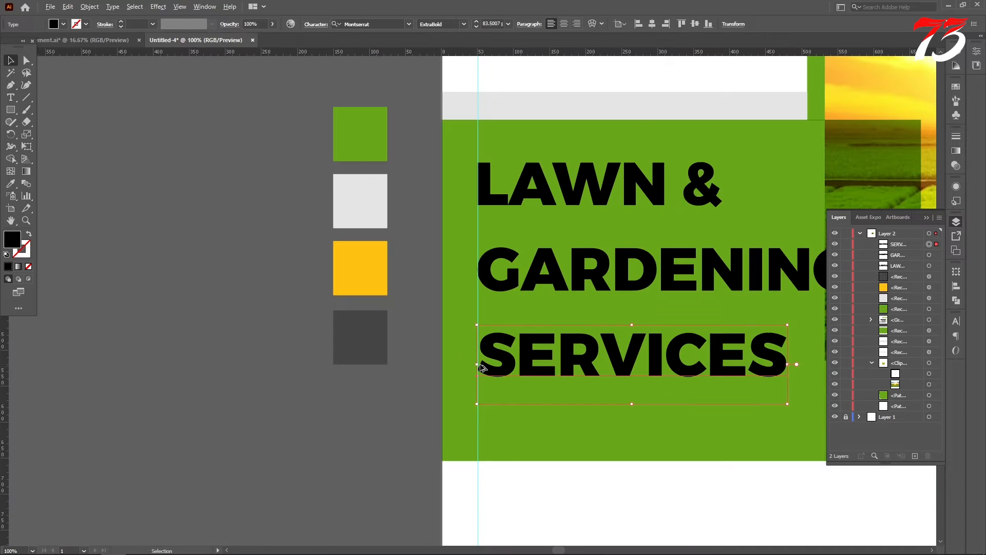
- Tighten the headline's line spacing by nudging "GARDENING" and "SERVICES" upward until the gaps are even
click(595, 293)
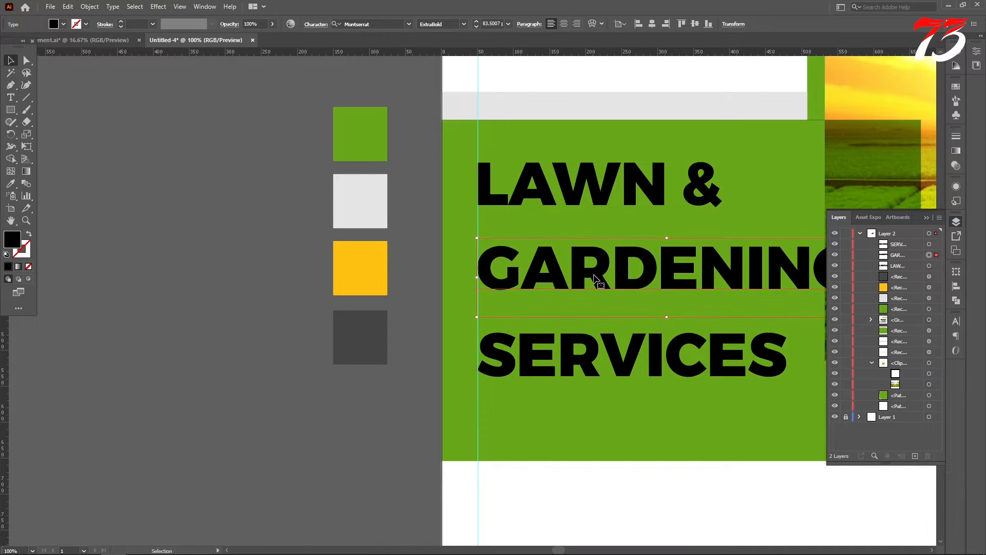
key(shift+Up)
key(shift+Up)
click(588, 358)
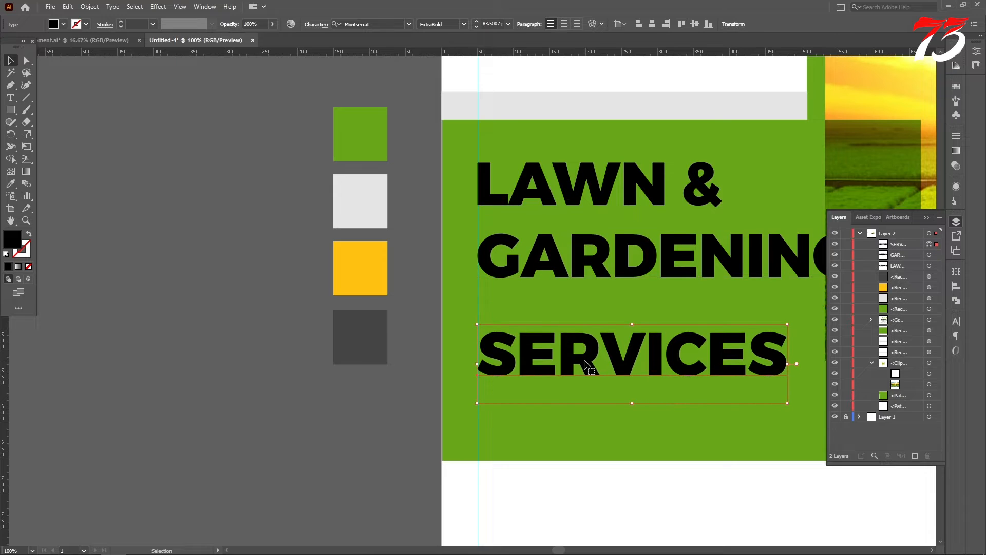
key(shift+Up)
key(shift+Up)
key(shift+Up)
key(Up)
key(Up)
key(Up)
key(Up)
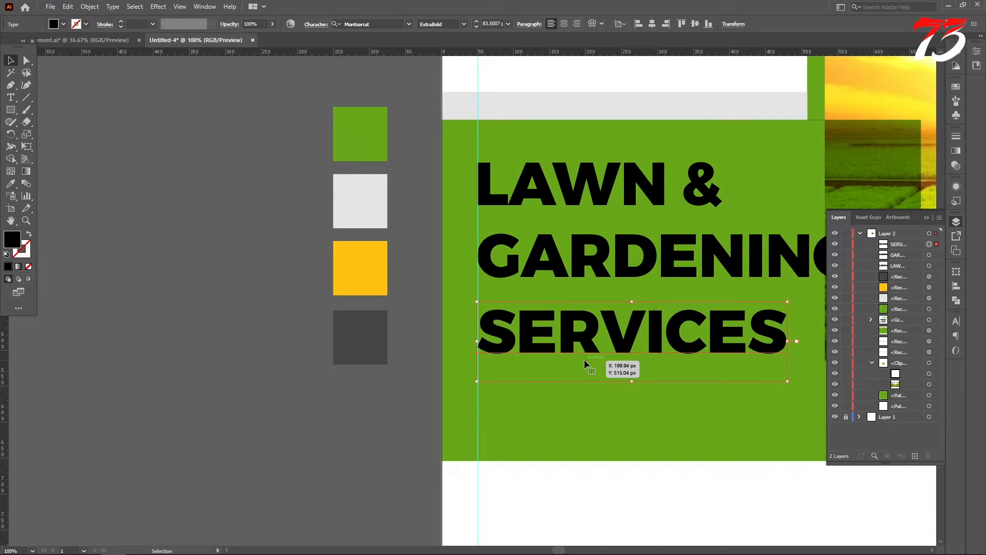
key(Up)
key(Up)
key(Up)
key(Up)
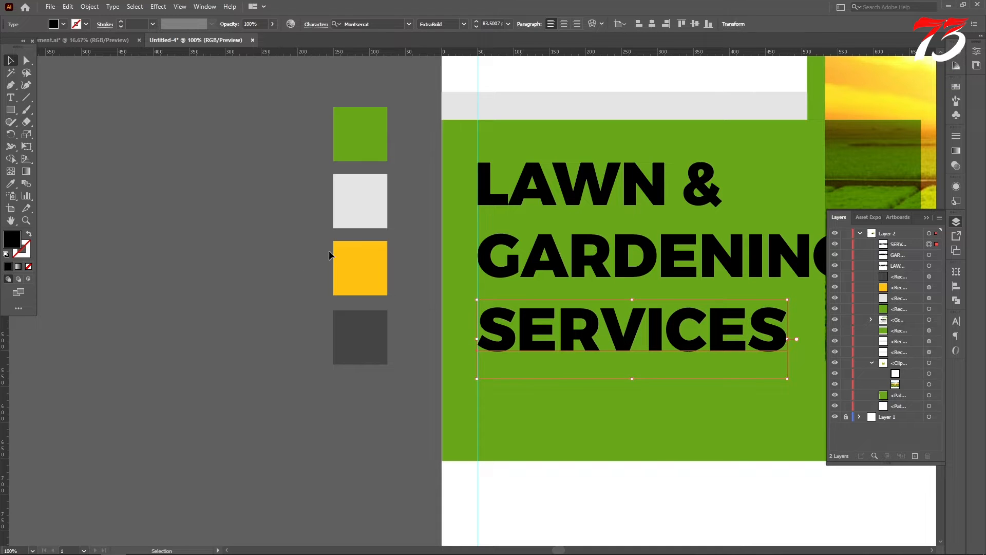
- Color "LAWN &" and "SERVICES" white by sampling the artboard background with the Eyedropper
shift+click(563, 192)
key(i)
click(537, 77)
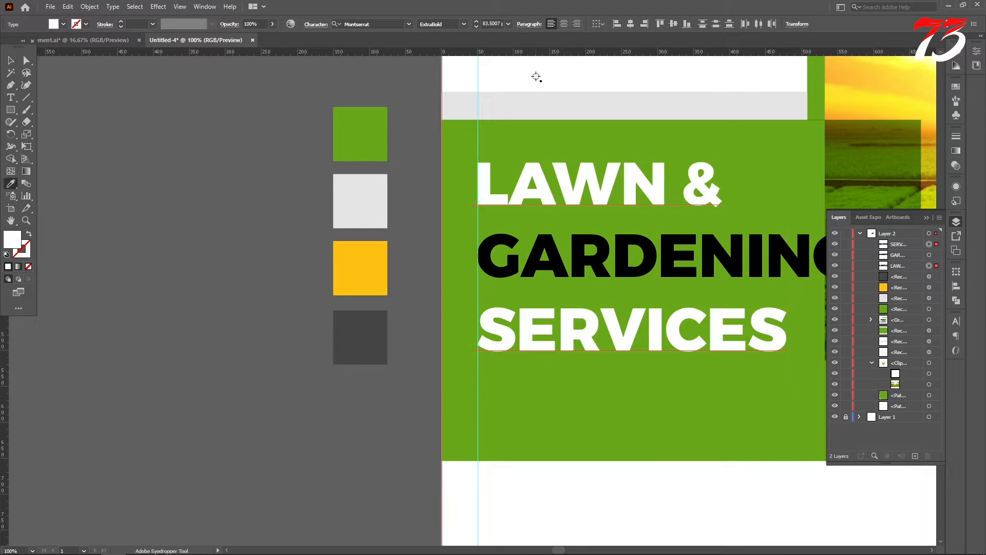
click(10, 60)
click(57, 139)
- Color "GARDENING" yellow by sampling the yellow swatch square beside the artboard with the Eyedropper
click(553, 260)
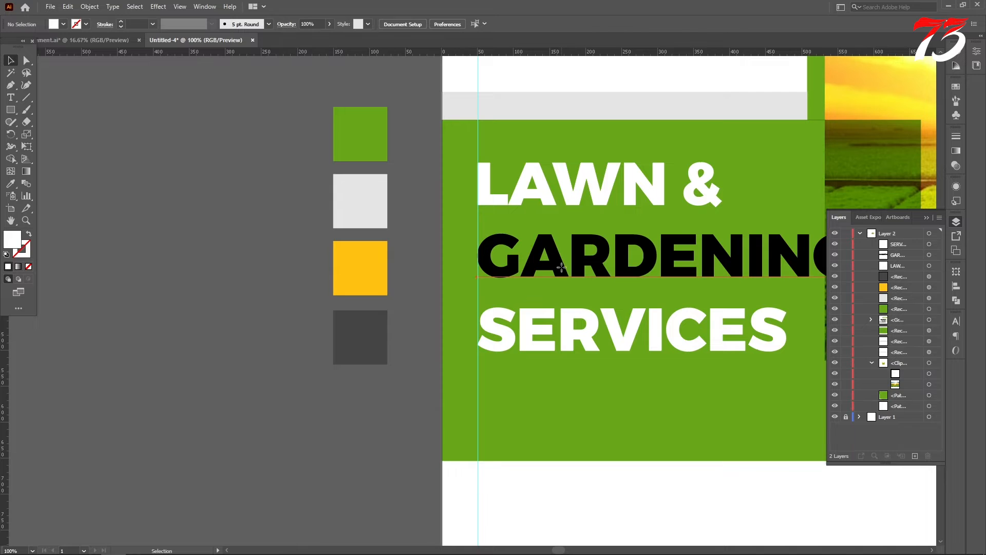
key(i)
click(370, 271)
scroll(370, 271, down, 3)
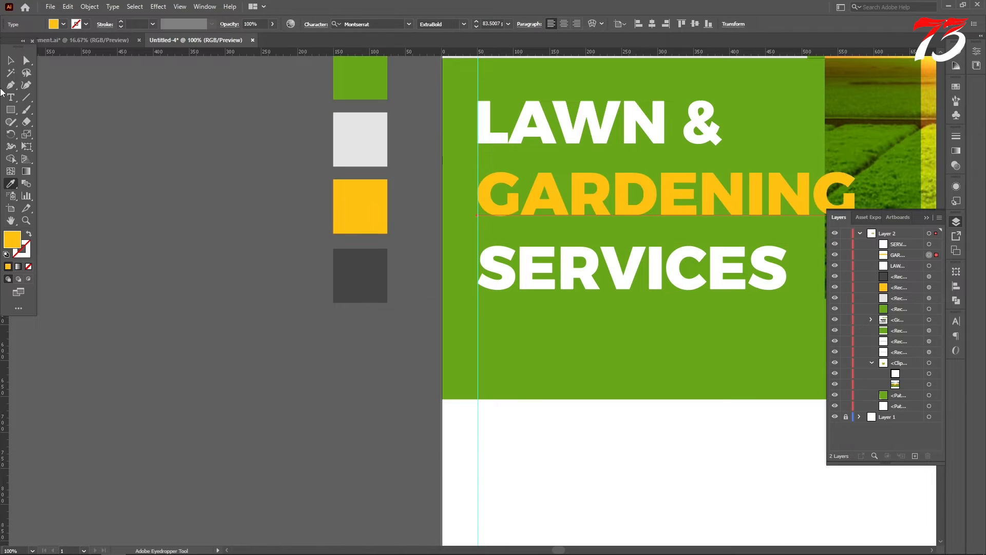
click(11, 60)
click(135, 132)
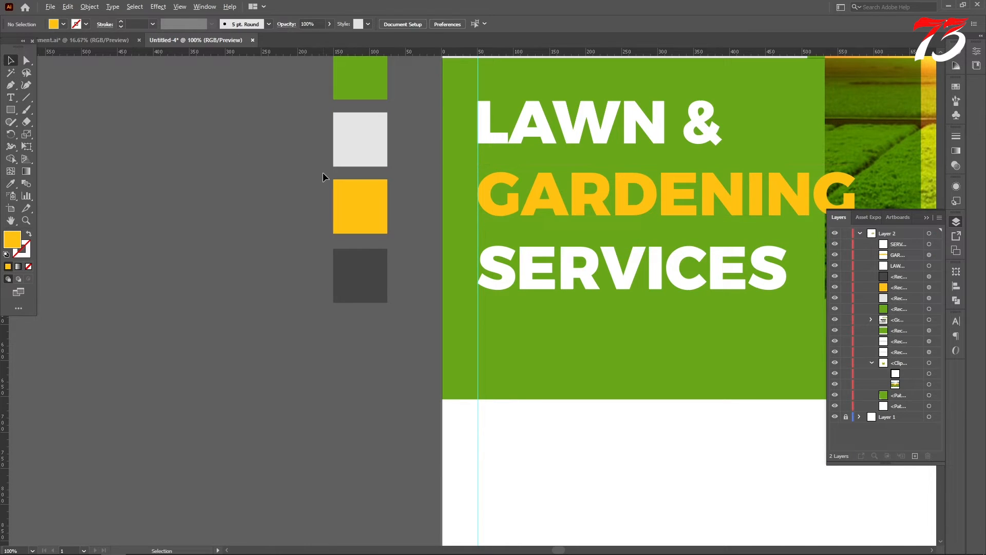
- Scale the three headline lines together to about 85.3 pt and move them slightly up
scroll(323, 171, down, 2)
scroll(493, 155, up, 1)
click(493, 154)
shift+click(528, 198)
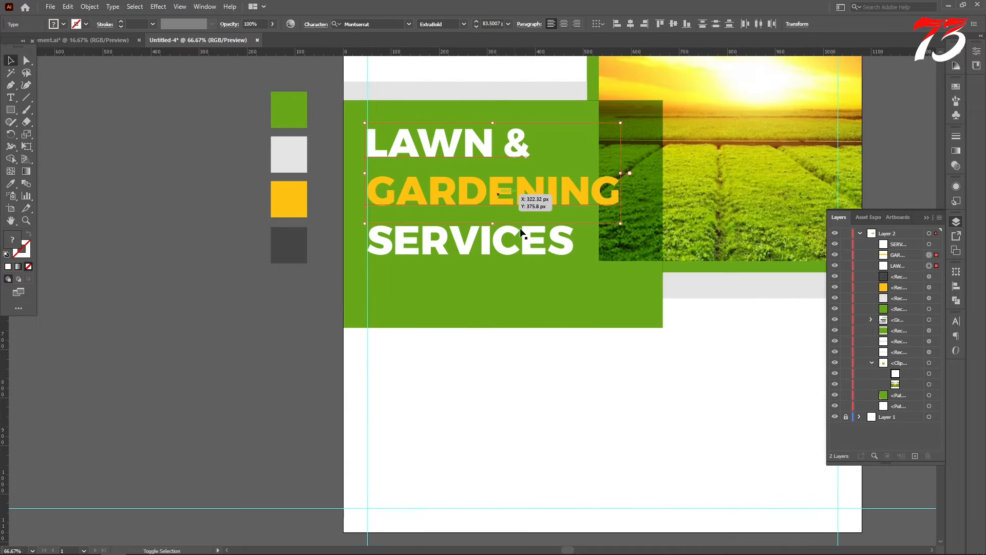
shift+click(562, 253)
mouse_move(621, 273)
mouse_down()
mouse_move(632, 282)
mouse_move(626, 275)
mouse_up()
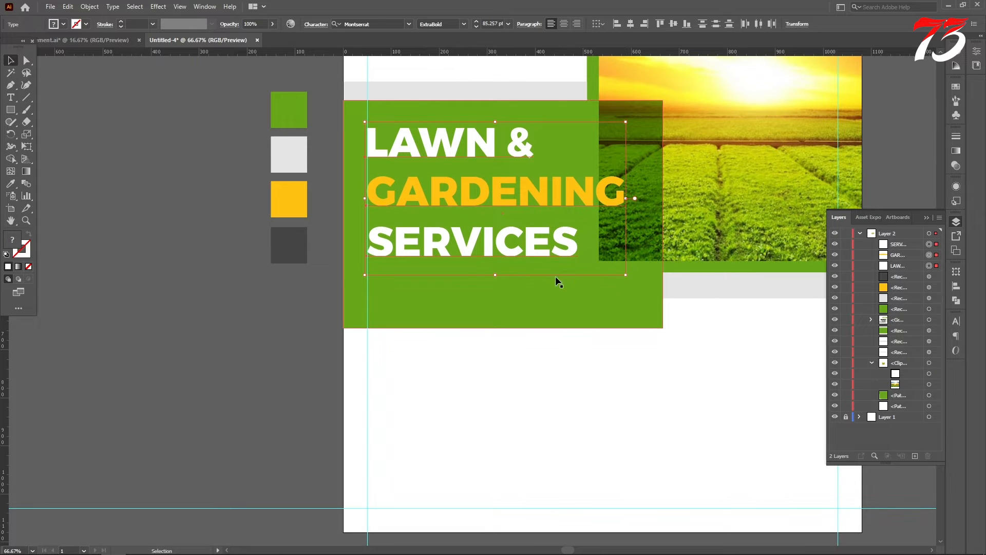
click(186, 250)
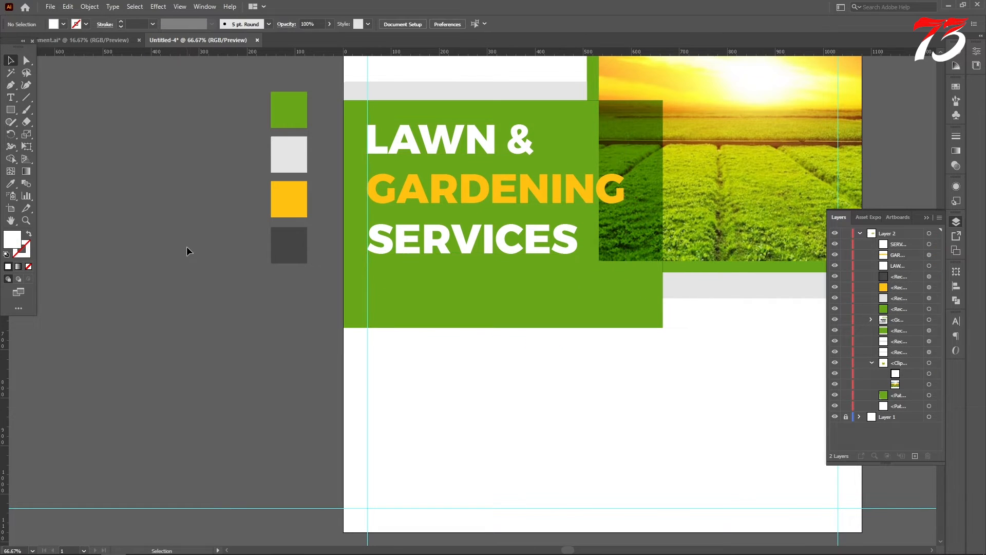
- Draw a thin bar about 212 × 6 px below "SERVICES" from the left margin guide and color it with the yellow of "GARDENING"
click(13, 109)
scroll(408, 258, down, 1)
scroll(391, 249, up, 3)
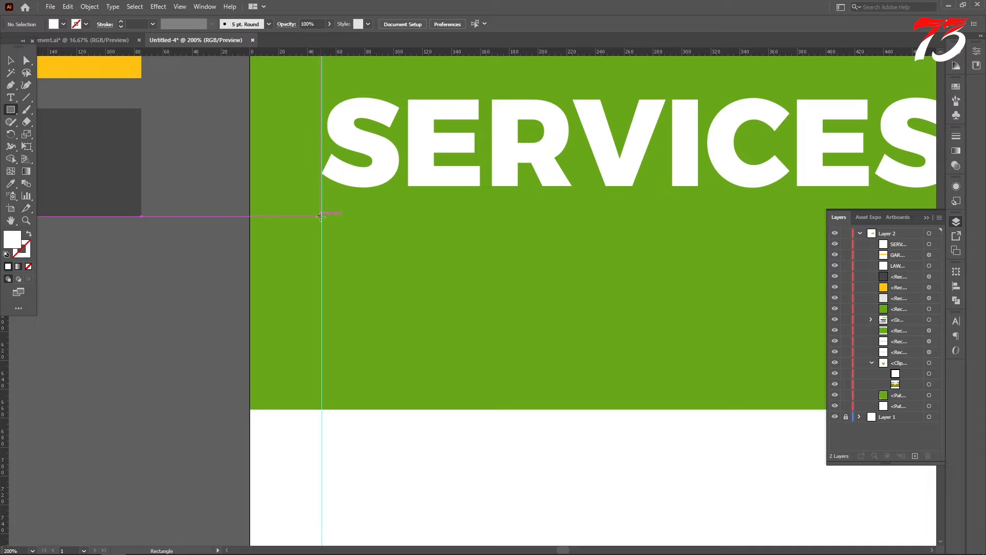
drag(321, 216, 625, 225)
click(11, 185)
scroll(218, 189, up, 2)
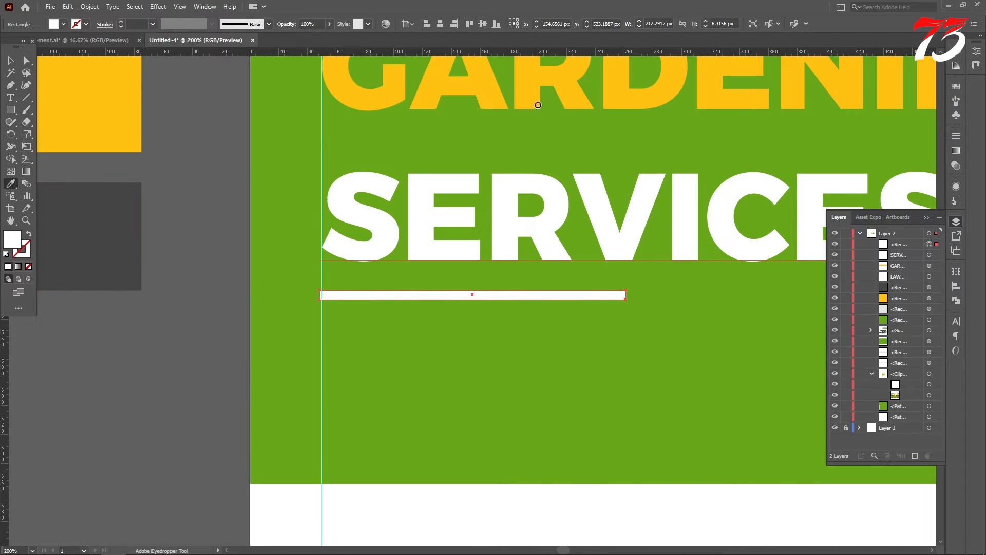
click(538, 104)
click(11, 61)
click(163, 315)
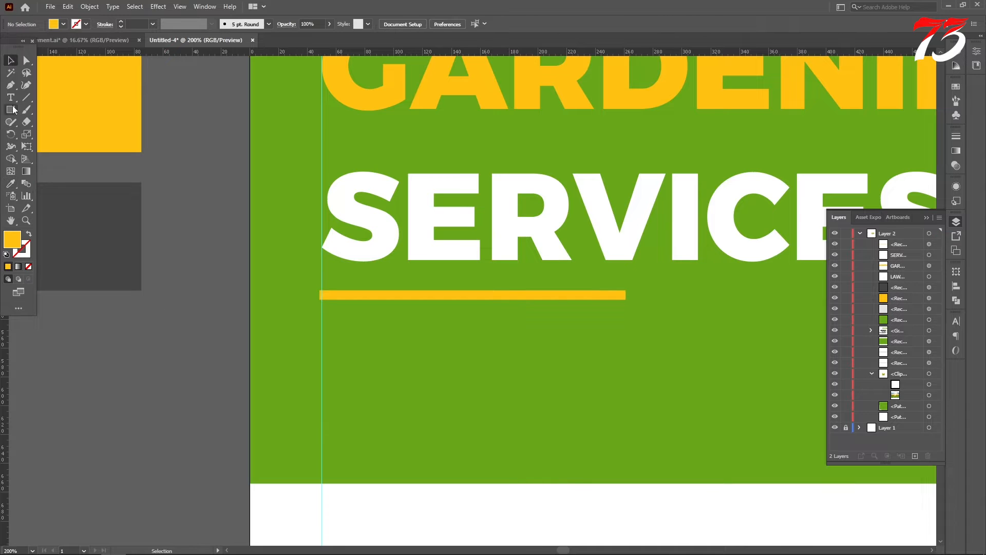
- Shift the yellow bar so its left edge sits exactly on the left margin guide
click(11, 97)
scroll(313, 241, down, 3)
scroll(342, 276, down, 1)
scroll(271, 208, up, 1)
click(11, 60)
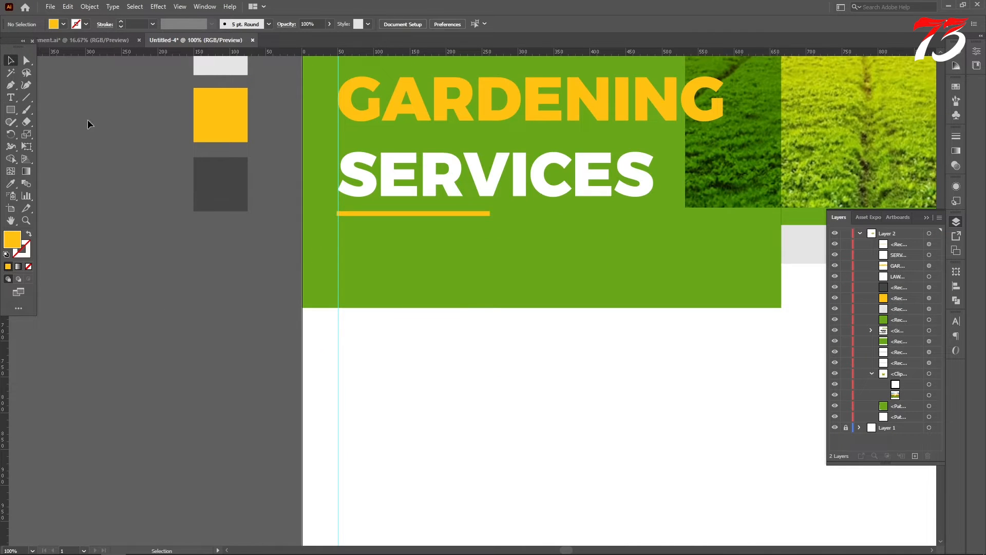
scroll(341, 213, up, 6)
scroll(351, 212, up, 3)
drag(348, 214, 374, 212)
scroll(380, 221, down, 6)
scroll(385, 232, down, 5)
click(313, 281)
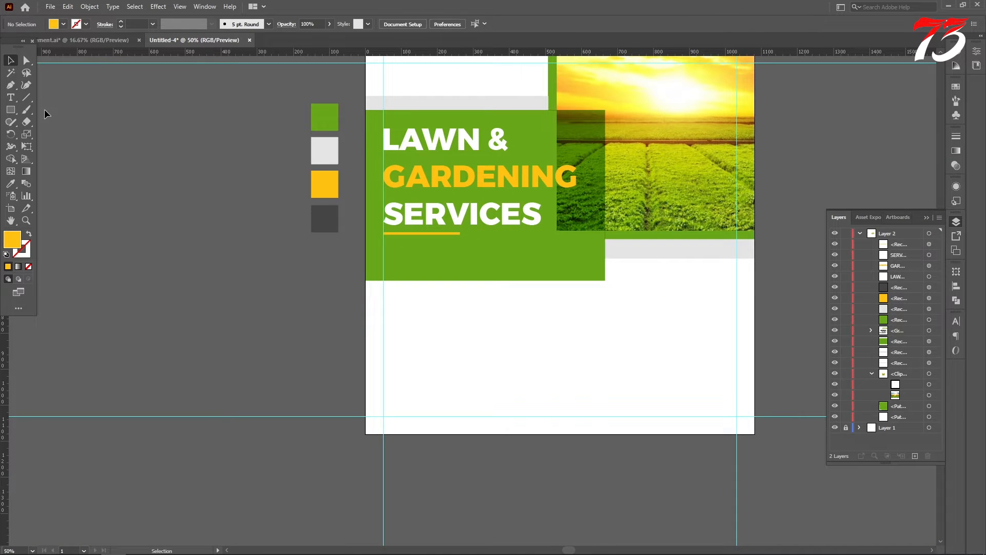
- Add an 18 pt area text box with lorem ipsum placeholder text below the yellow bar, starting at the left margin guide
click(11, 97)
scroll(519, 81, down, 1)
click(584, 24)
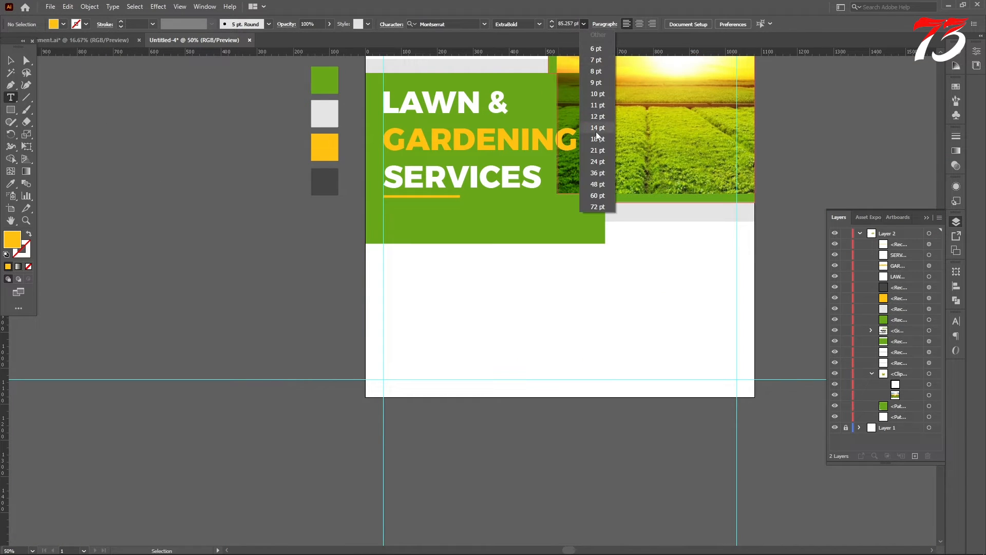
click(591, 140)
scroll(390, 208, up, 3)
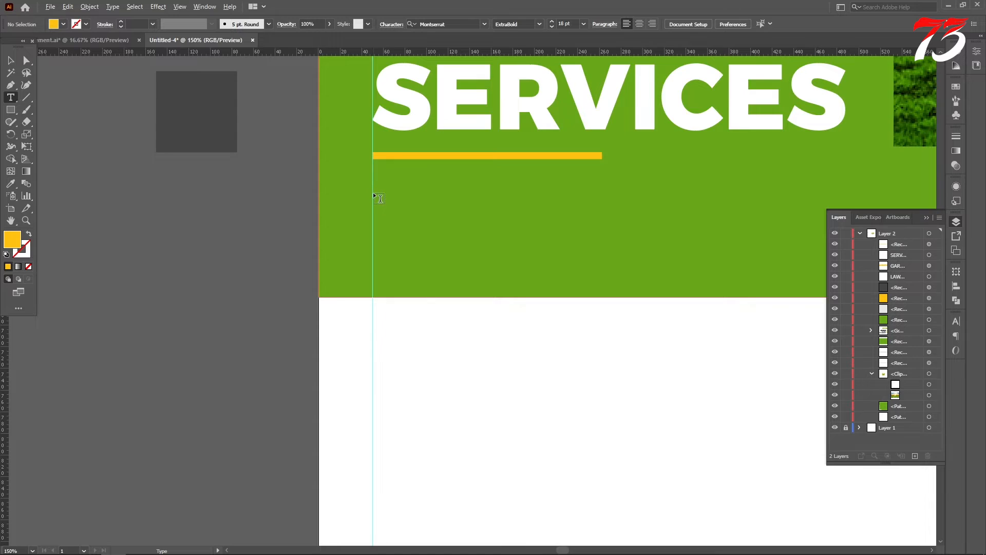
scroll(374, 192, down, 2)
drag(373, 195, 628, 221)
scroll(531, 216, up, 3)
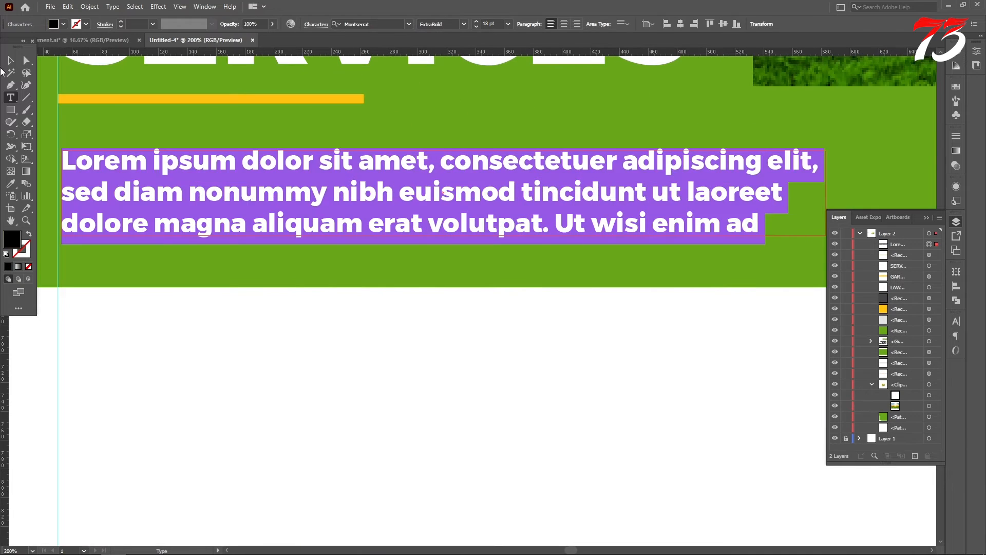
- Set the lorem ipsum text box's font to Montserrat Regular
click(10, 60)
click(376, 24)
text(MON)
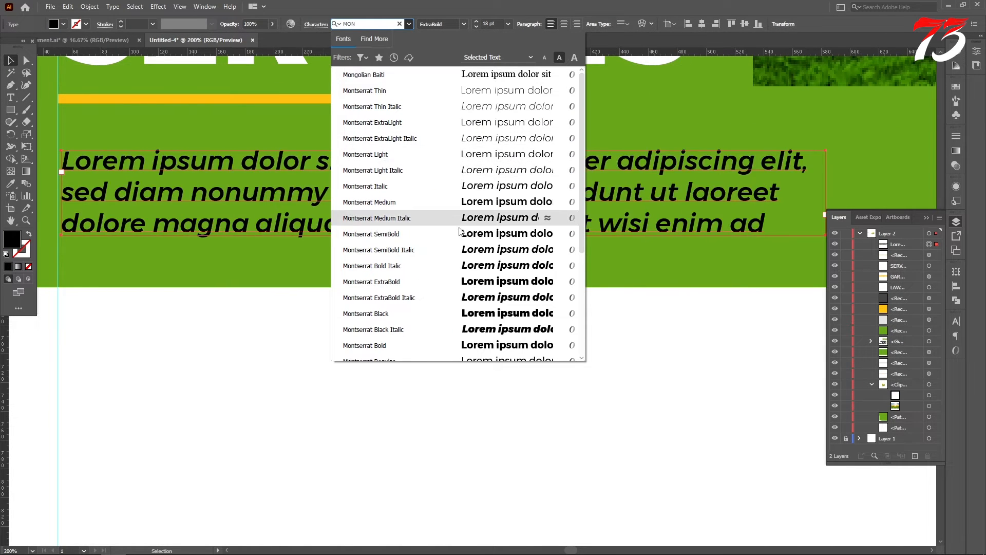
scroll(458, 229, down, 3)
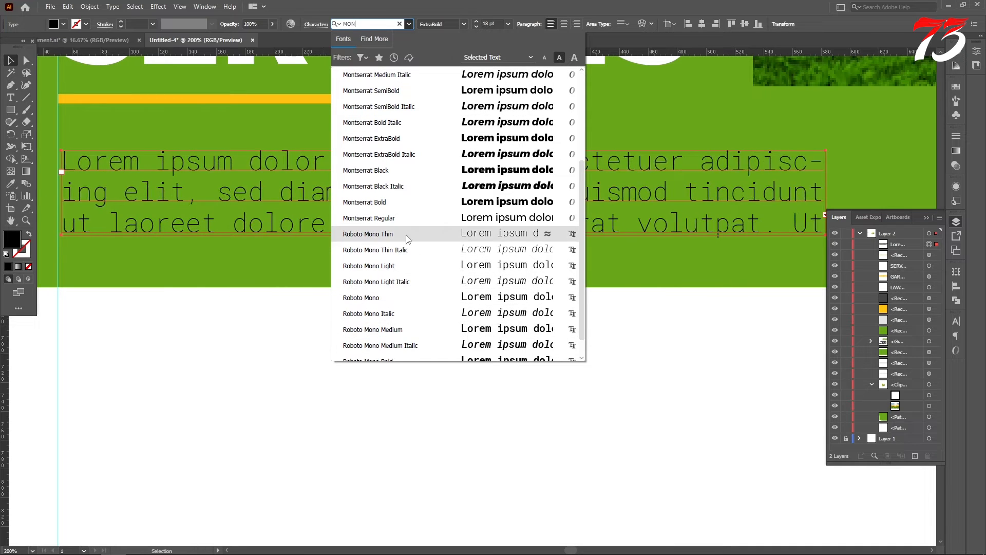
click(452, 218)
scroll(610, 237, down, 3)
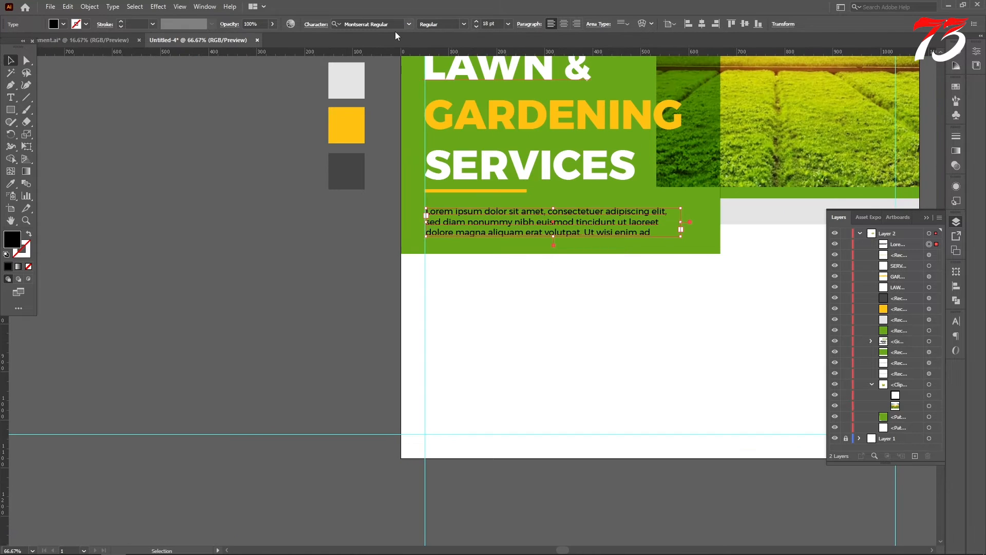
- Increase the placeholder text size to 24 pt
click(477, 22)
click(476, 23)
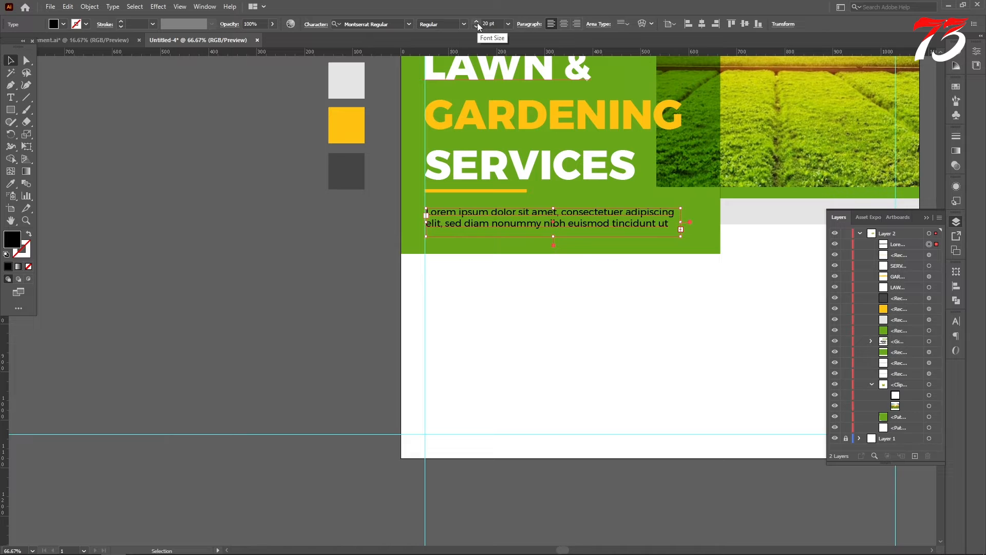
click(477, 22)
click(477, 22)
click(477, 23)
click(477, 22)
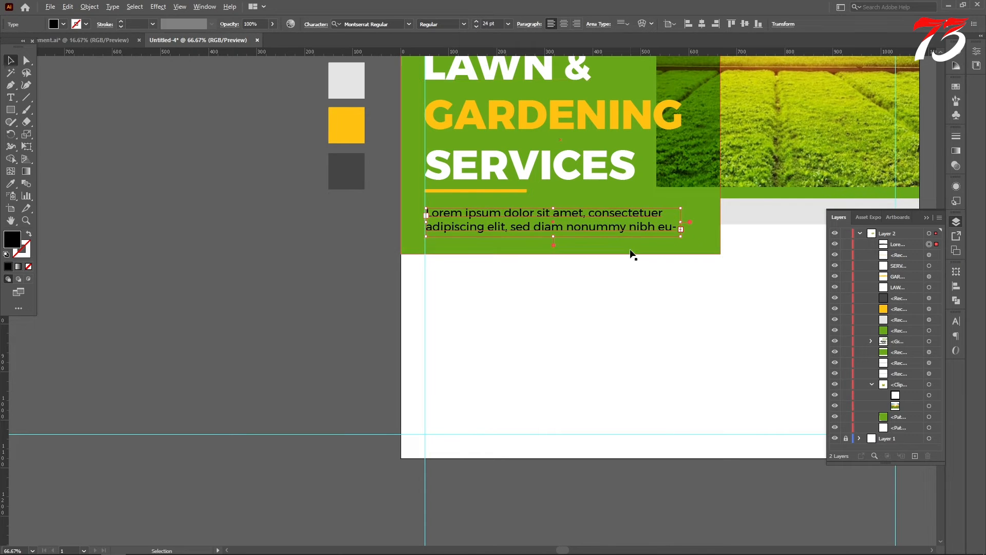
- Delete the placeholder text box and draw a new, taller one filled with lorem ipsum below the yellow bar
scroll(633, 254, up, 3)
click(13, 99)
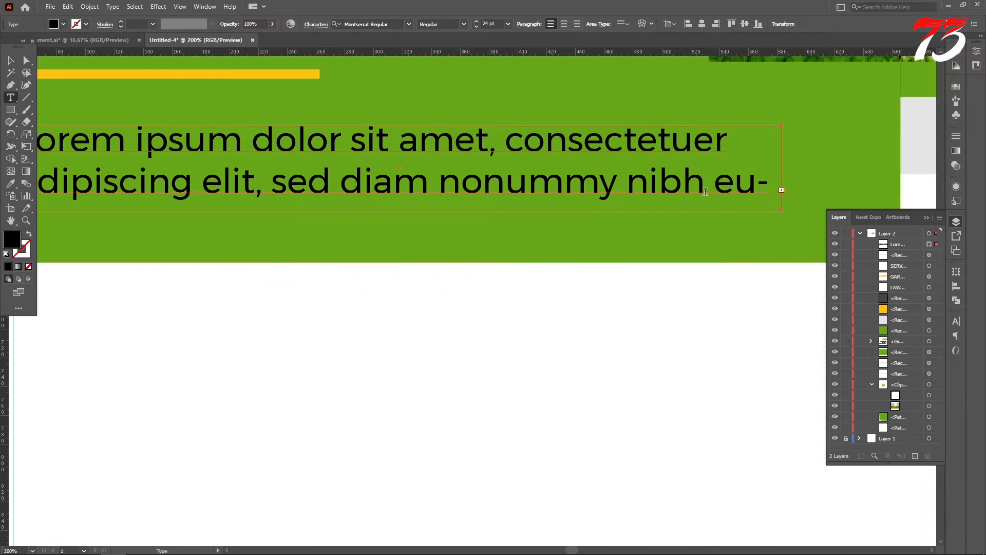
scroll(706, 192, down, 2)
key(Delete)
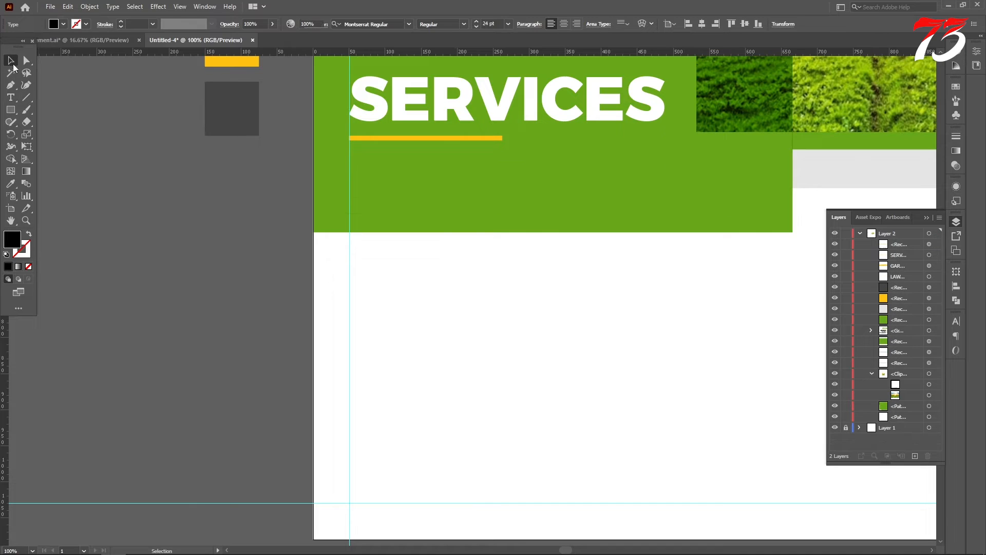
key(t)
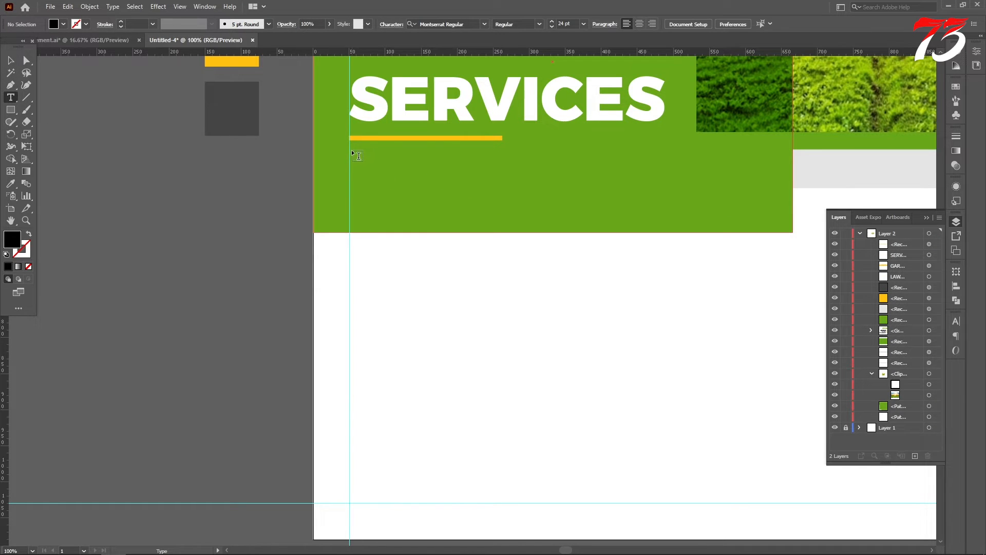
drag(353, 151, 732, 224)
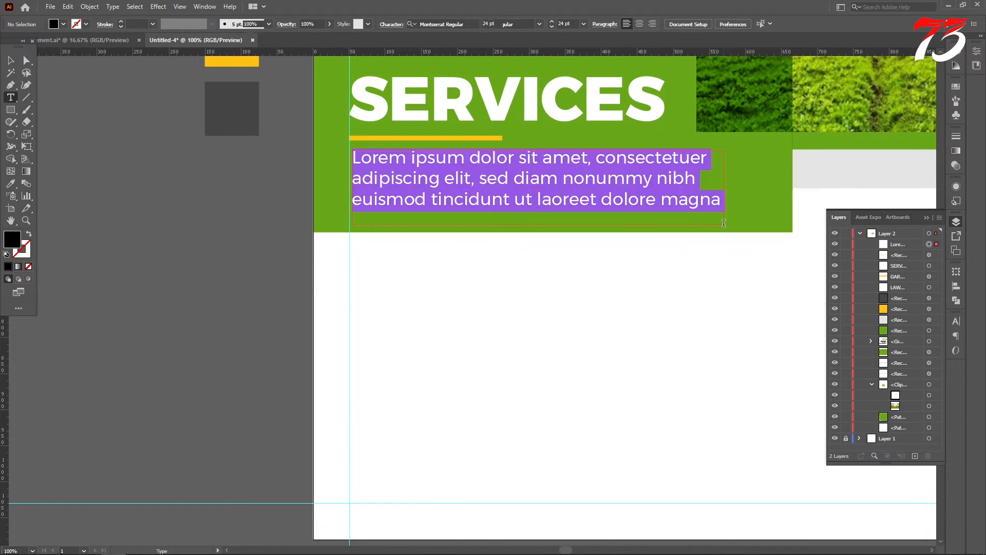
key(Escape)
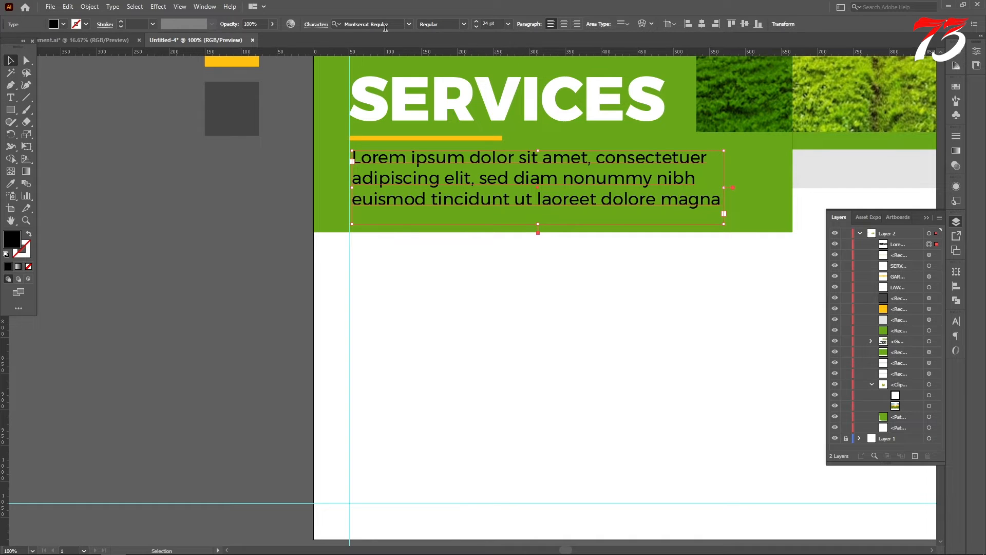
- Set the placeholder paragraph's leading to 34 pt
click(318, 25)
click(289, 70)
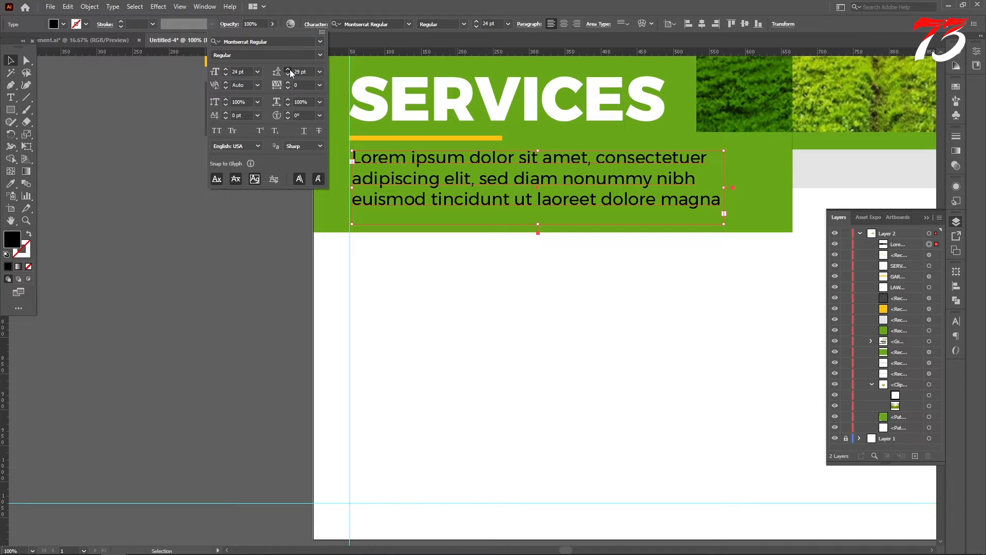
click(289, 70)
click(289, 69)
click(290, 69)
click(290, 70)
click(289, 70)
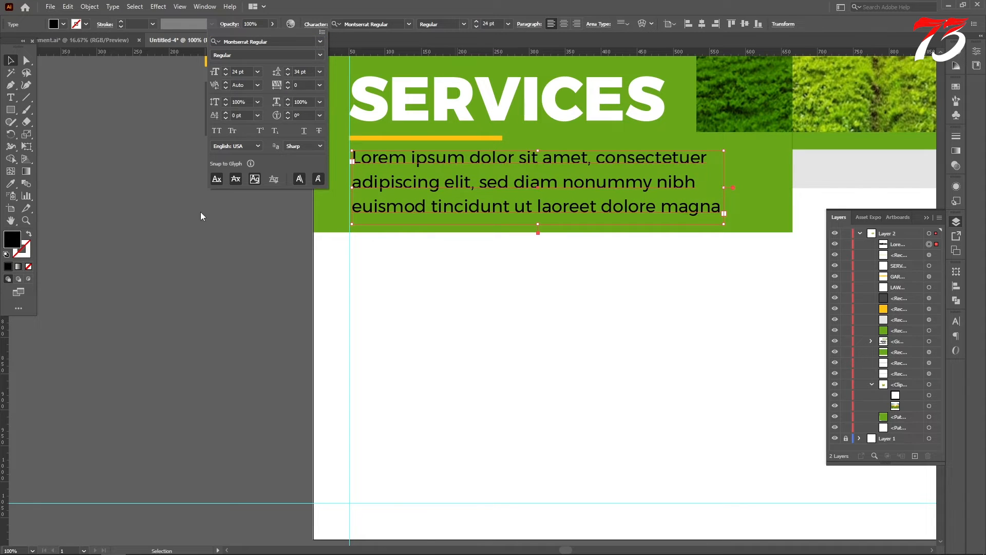
click(186, 231)
- Remove "laoreet dolore magna" so the placeholder paragraph ends with "euismod tincidunt ut"
click(11, 98)
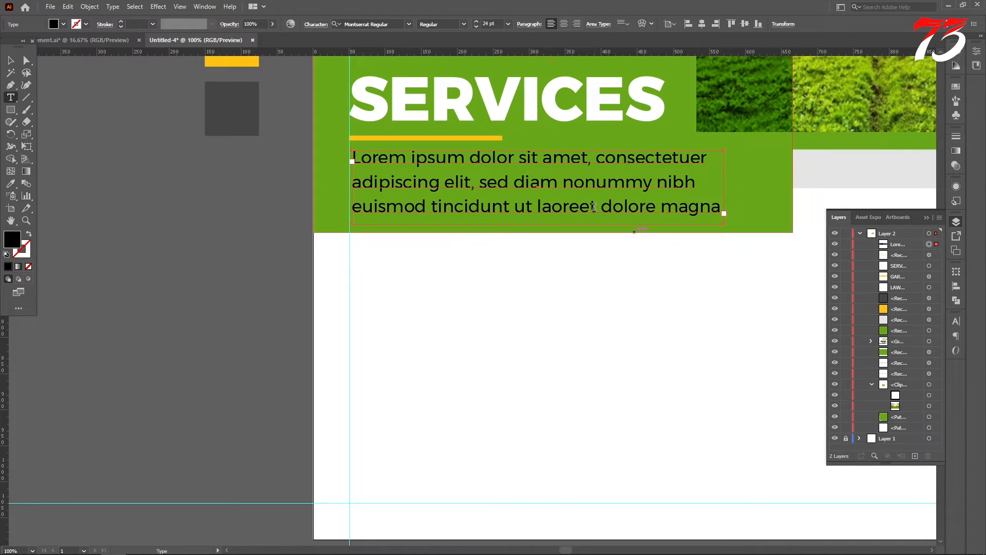
drag(724, 209, 532, 216)
key(BackSpace)
key(BackSpace)
click(10, 61)
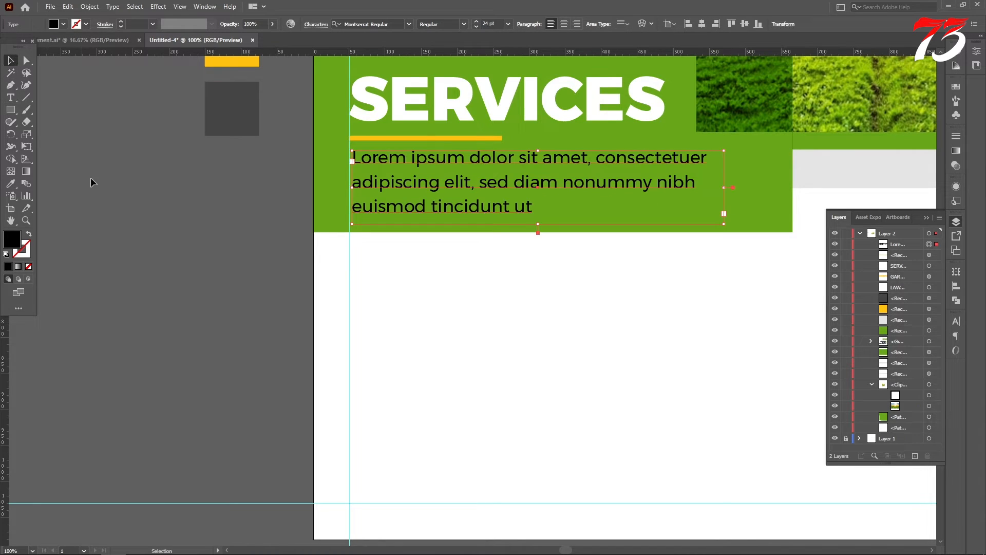
- Color the placeholder paragraph white by sampling the artboard's white area with the Eyedropper
scroll(147, 240, up, 4)
click(11, 183)
click(417, 399)
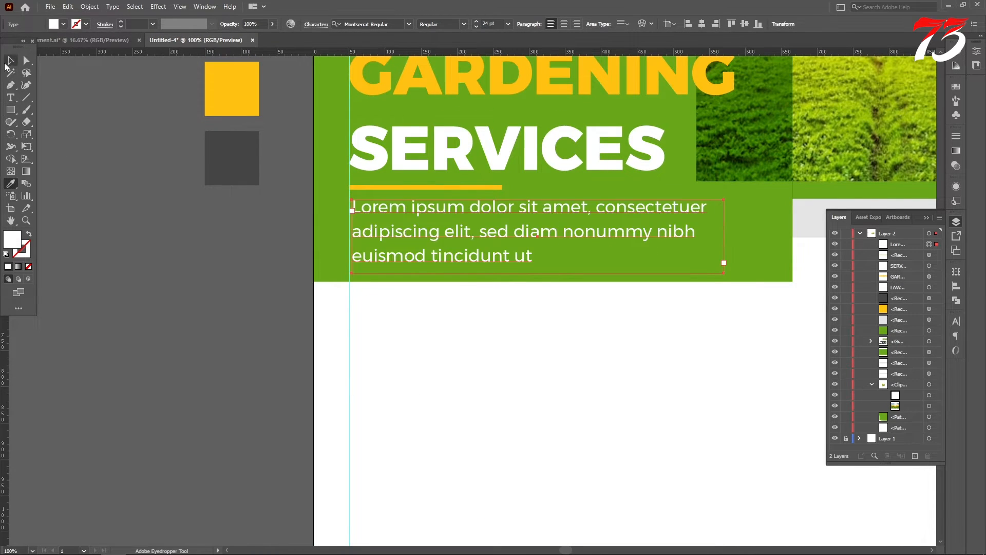
click(11, 61)
click(106, 211)
scroll(529, 246, up, 3)
scroll(538, 235, down, 2)
scroll(539, 236, up, 1)
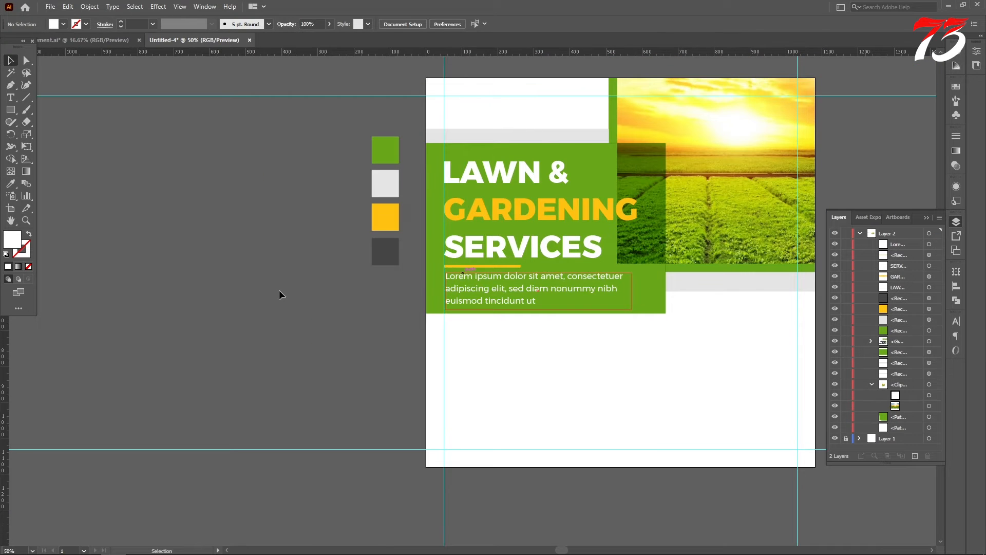
- Move "SERVICES" up slightly, then raise it together with "GARDENING" to tighten the headline spacing
scroll(579, 252, up, 3)
click(457, 260)
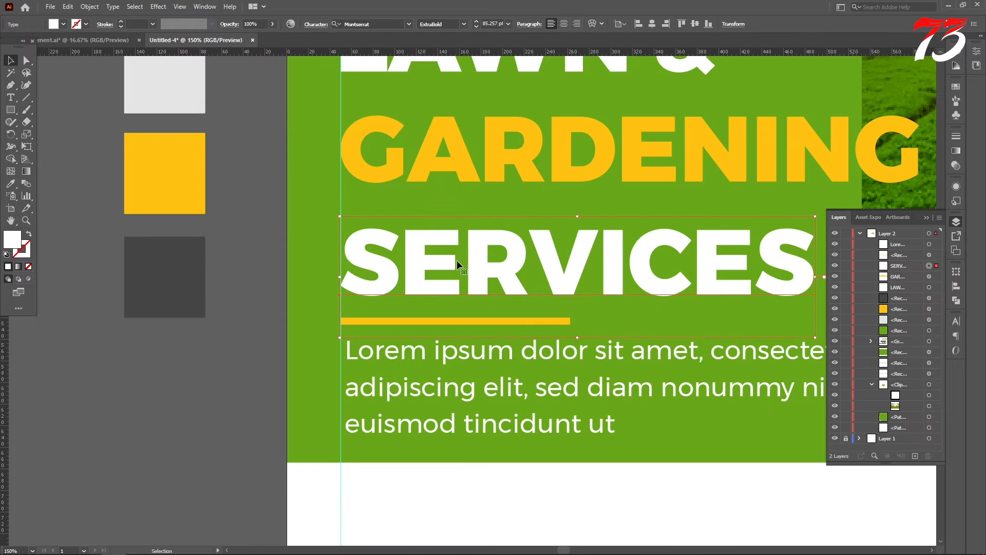
drag(474, 271, 473, 260)
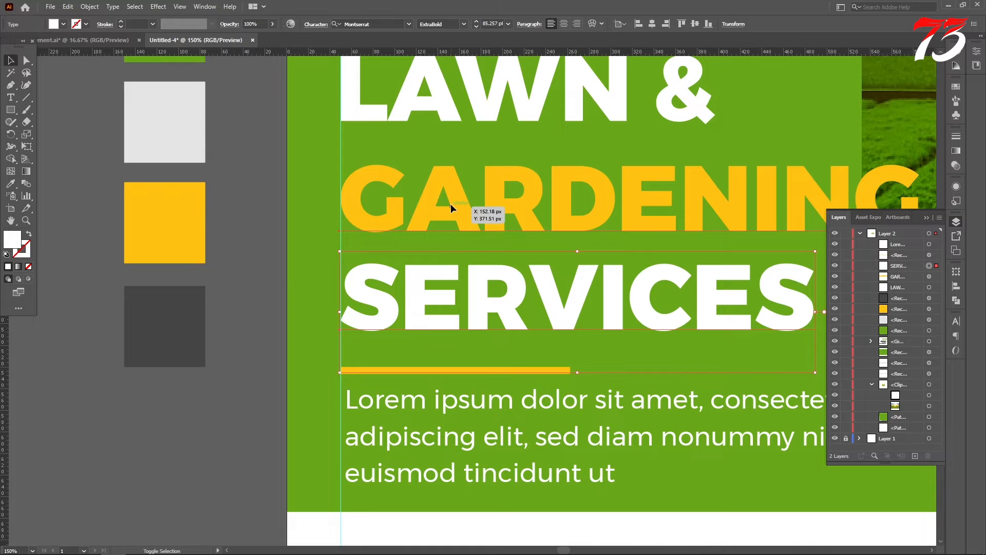
drag(453, 203, 451, 193)
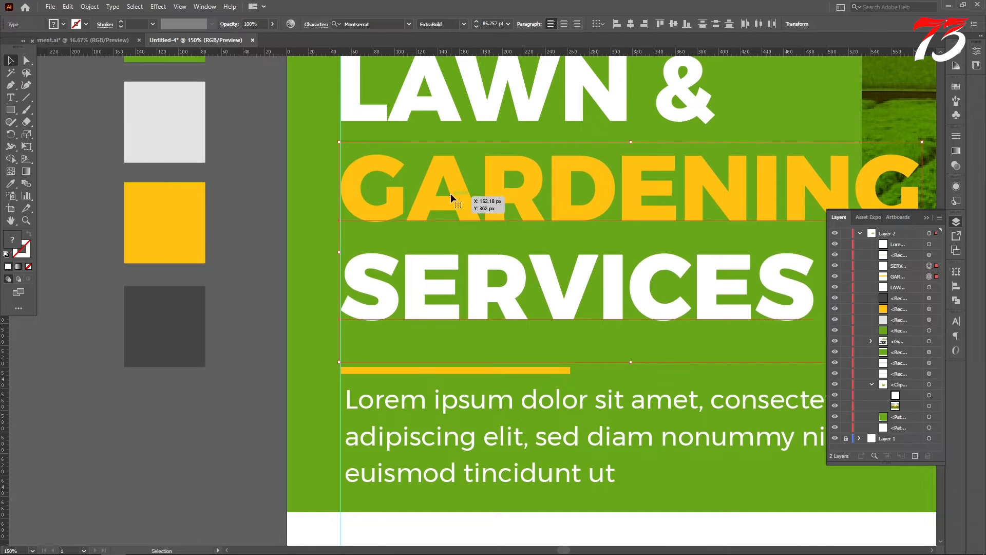
- Group the headline lines "LAWN &", "GARDENING" and "SERVICES"
key(ctrl+1)
shift+click(479, 129)
key(ctrl+g)
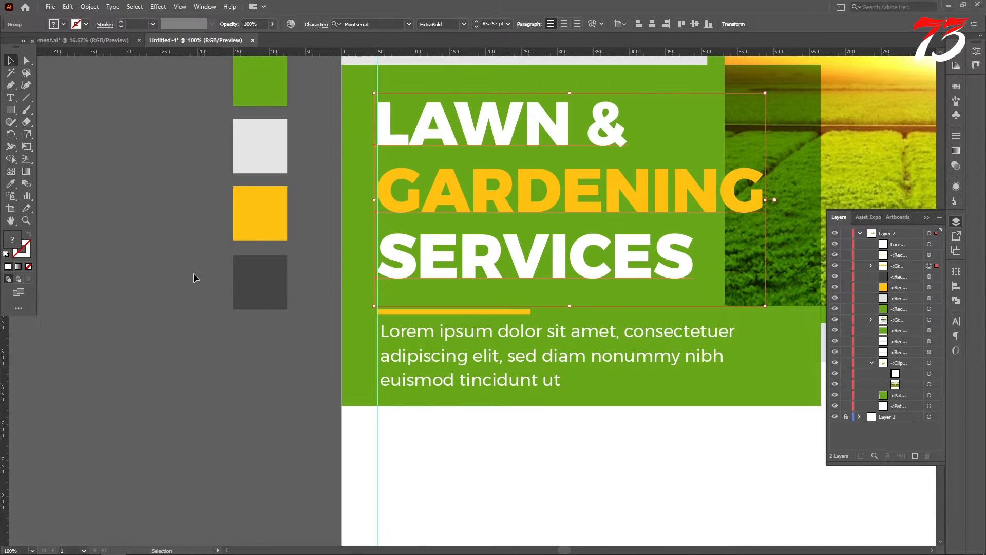
click(193, 273)
- Nudge the yellow bar up closer to "SERVICES"
click(472, 311)
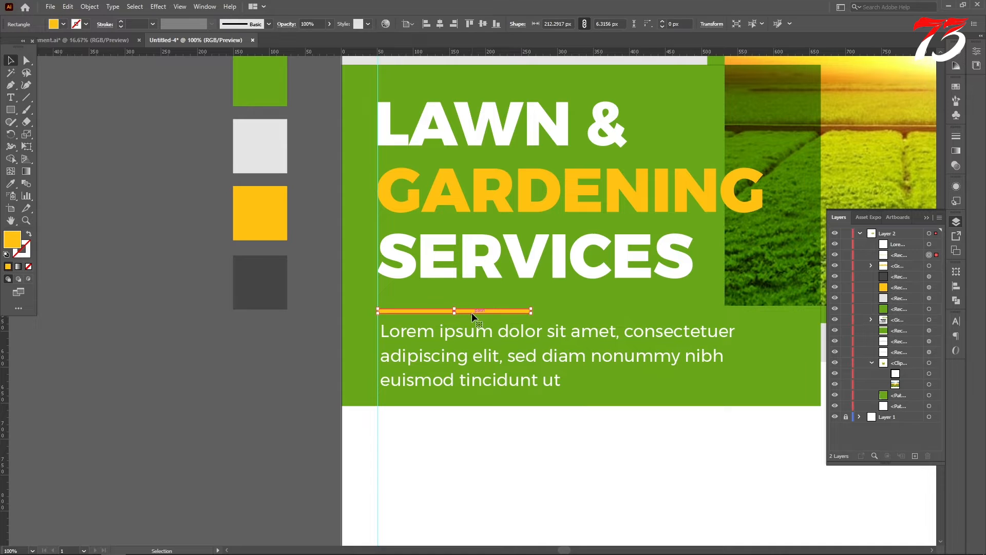
key(shift+Up)
key(shift+Up)
key(shift+Up)
key(Up)
key(Down)
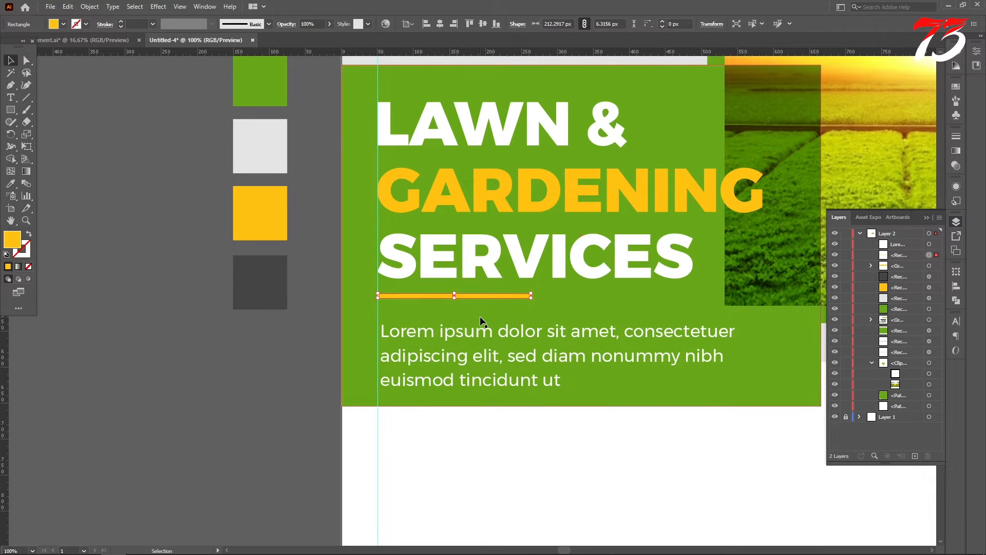
- Reduce the yellow bar's height to about 5 px
key(ctrl+minus)
key(ctrl+minus)
click(396, 310)
key(ctrl+plus)
key(ctrl+plus)
key(ctrl+plus)
key(ctrl+plus)
click(430, 325)
scroll(430, 325, up, 4)
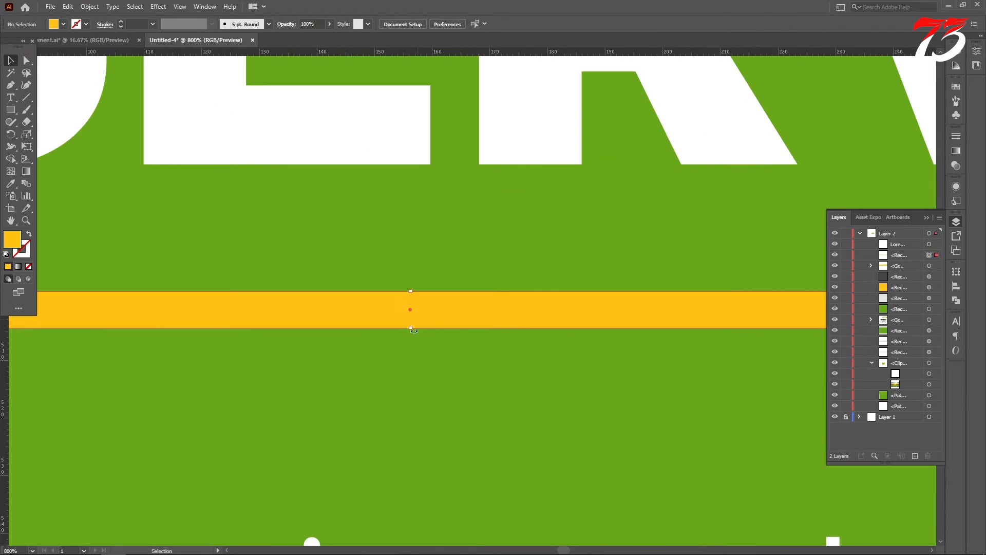
drag(411, 329, 413, 321)
scroll(448, 321, down, 4)
scroll(577, 325, up, 6)
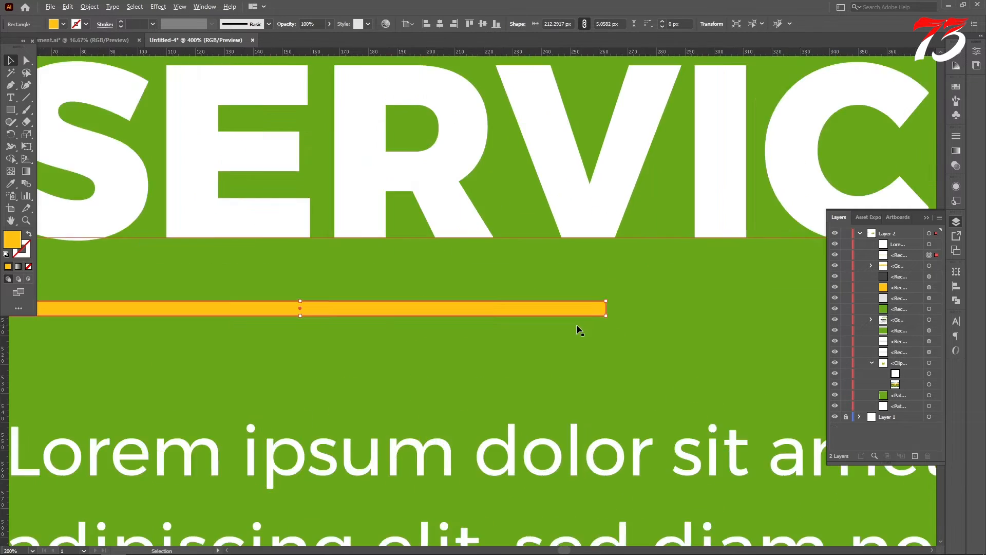
- Shorten the yellow bar from its right end to about 200 px wide
drag(647, 294, 507, 294)
scroll(690, 292, down, 7)
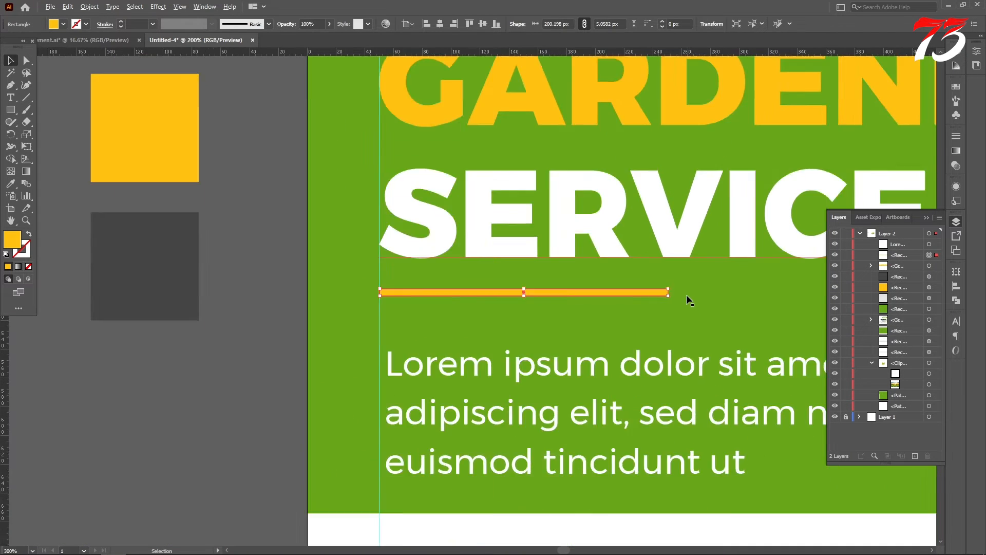
click(224, 321)
scroll(467, 306, down, 4)
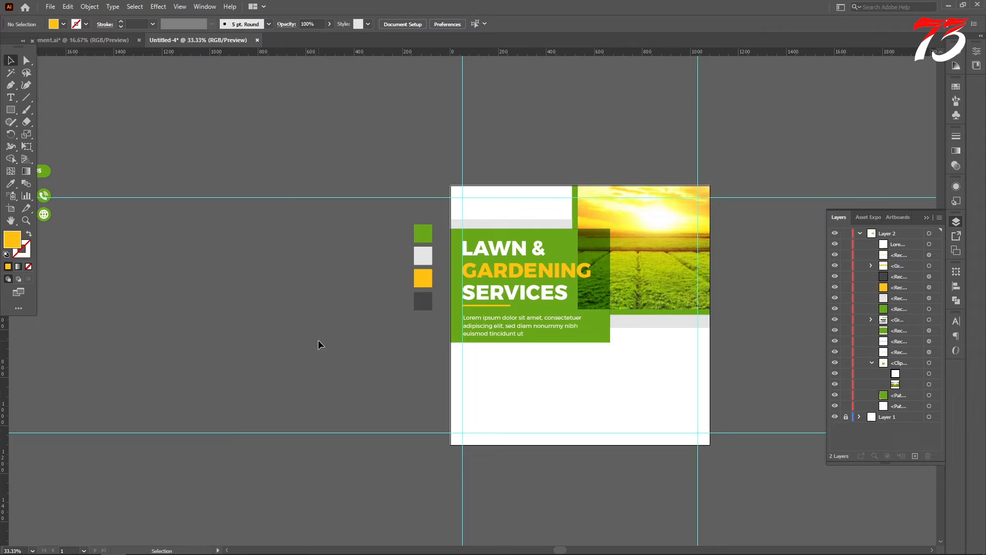
- Shift the placeholder text box left until its edge sits on the left margin guide
scroll(501, 317, up, 2)
click(499, 317)
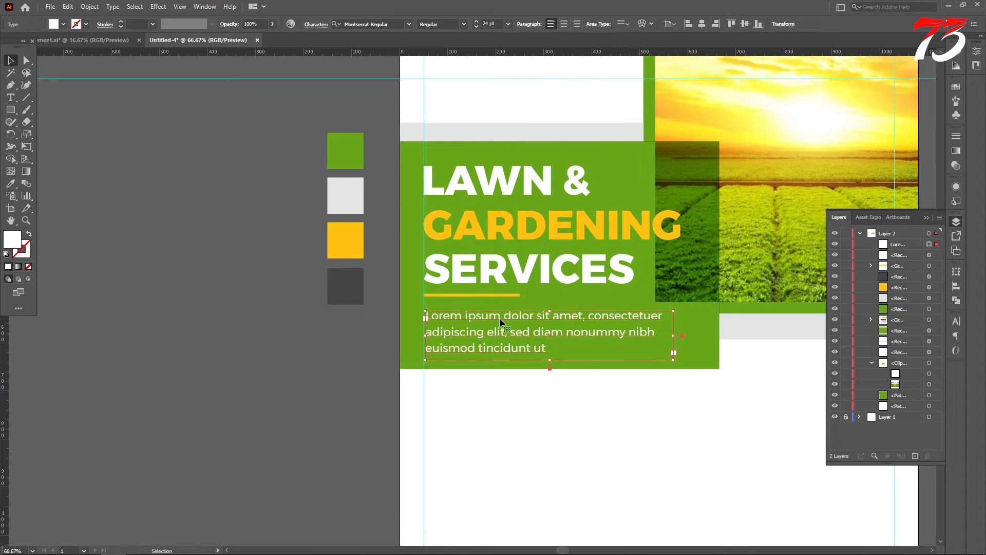
scroll(499, 317, up, 4)
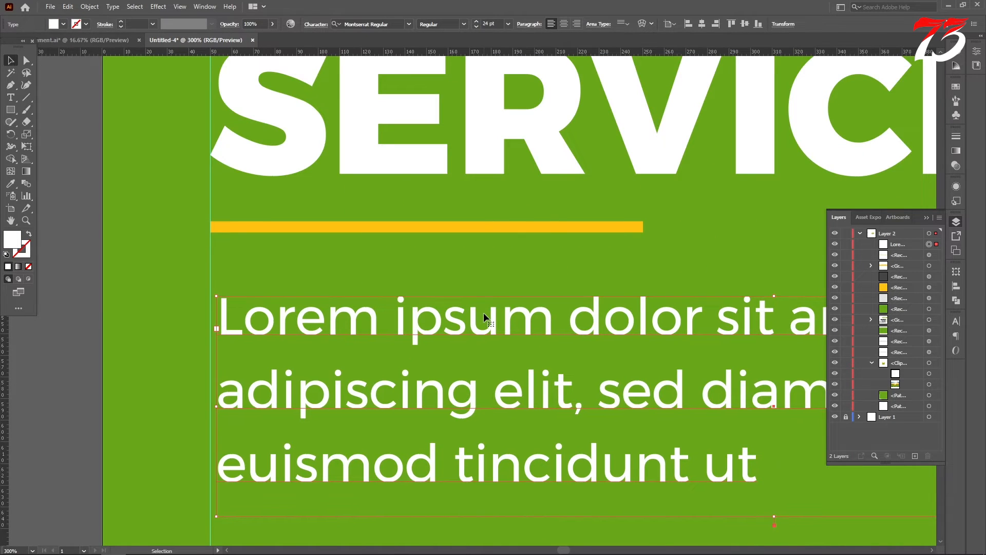
scroll(485, 312, down, 2)
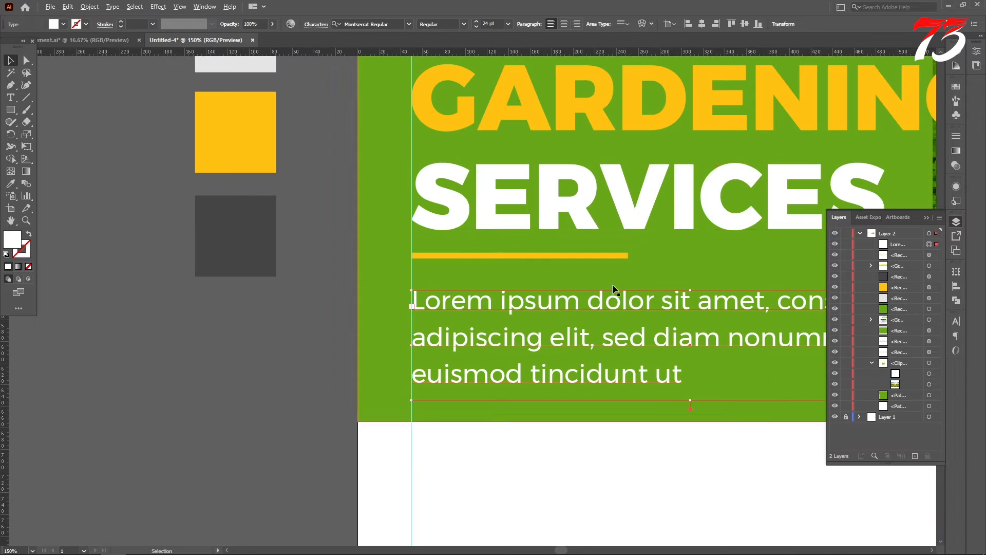
- Group the headline, yellow bar and placeholder text together
shift+click(551, 256)
scroll(551, 257, down, 3)
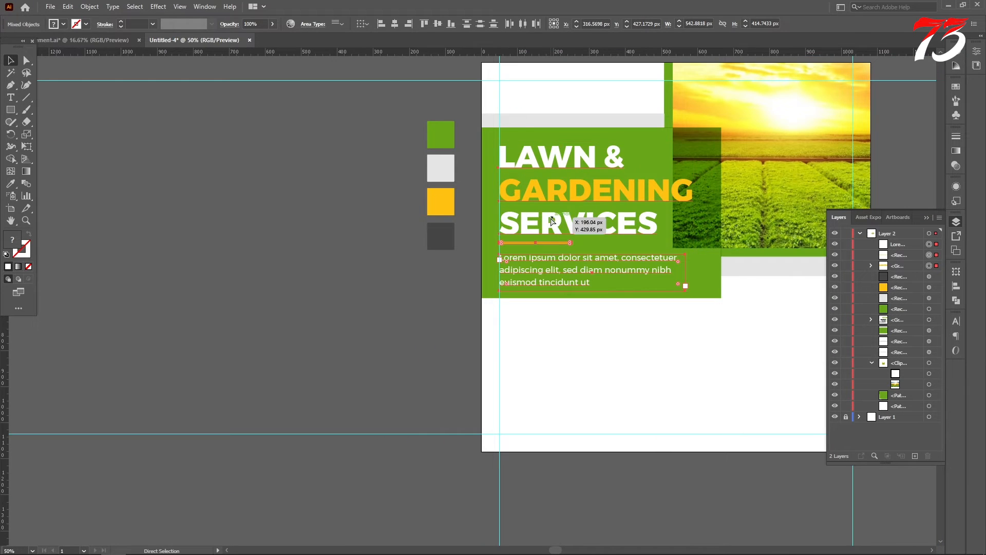
key(ctrl+g)
- Nudge the grouped text block up a net 11 px within the green panel
key(Up)
key(Up)
key(Up)
key(Up)
key(Up)
key(Up)
key(Up)
key(Up)
key(Up)
key(Up)
key(Up)
key(Up)
key(Up)
key(Up)
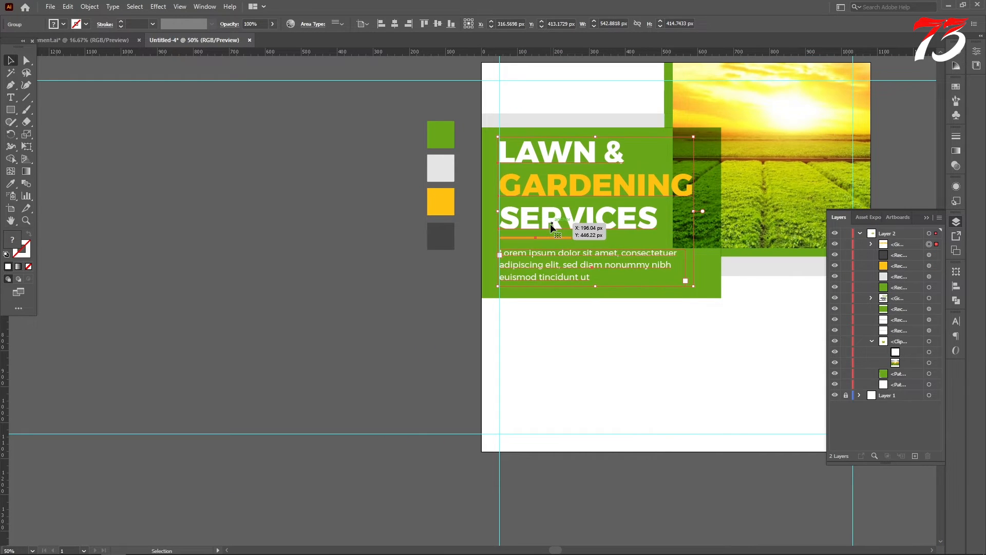
key(Down)
key(Down)
key(Down)
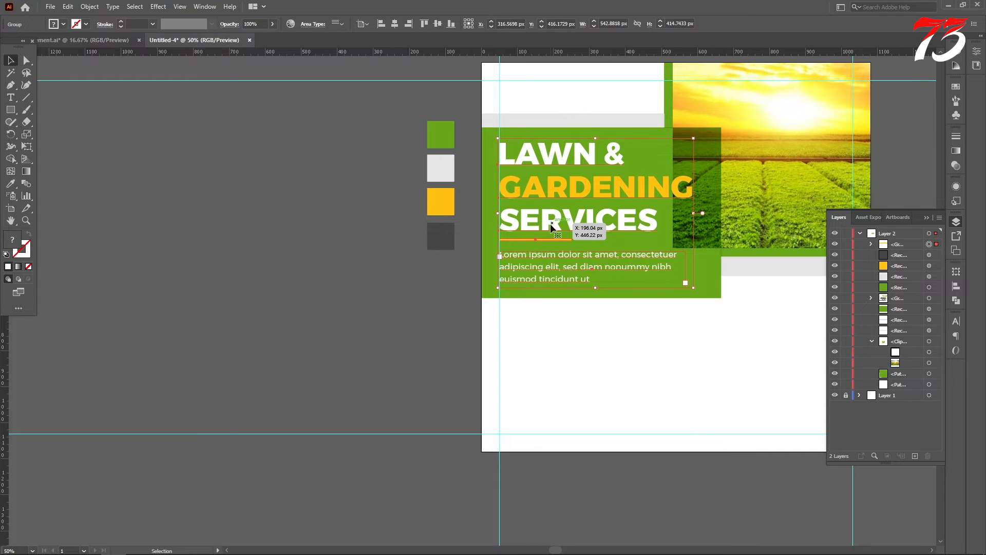
click(306, 272)
- Draw a rectangle about 257 × 70 px on the white area below the green panel, starting at the left margin guide
scroll(461, 269, down, 1)
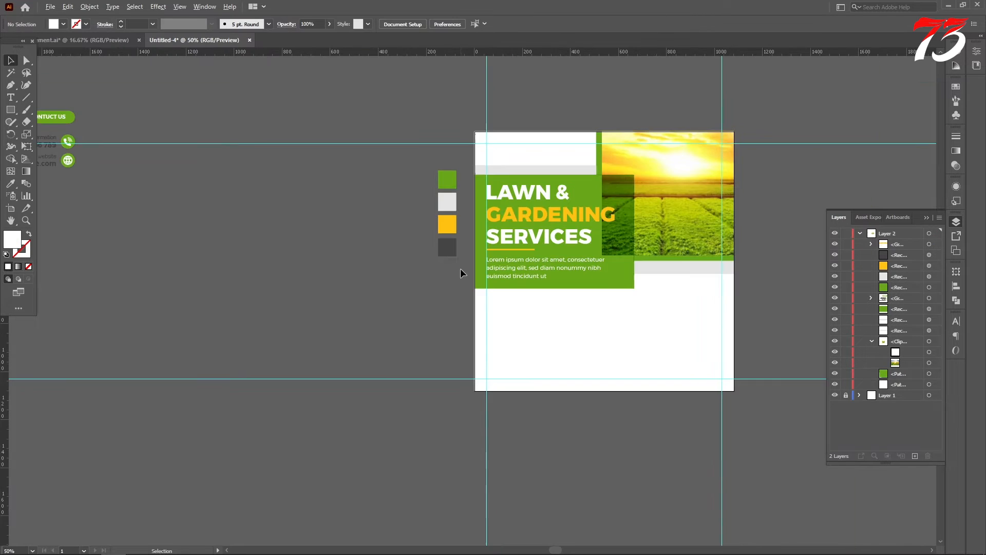
scroll(564, 264, down, 1)
scroll(621, 254, down, 1)
scroll(620, 257, down, 2)
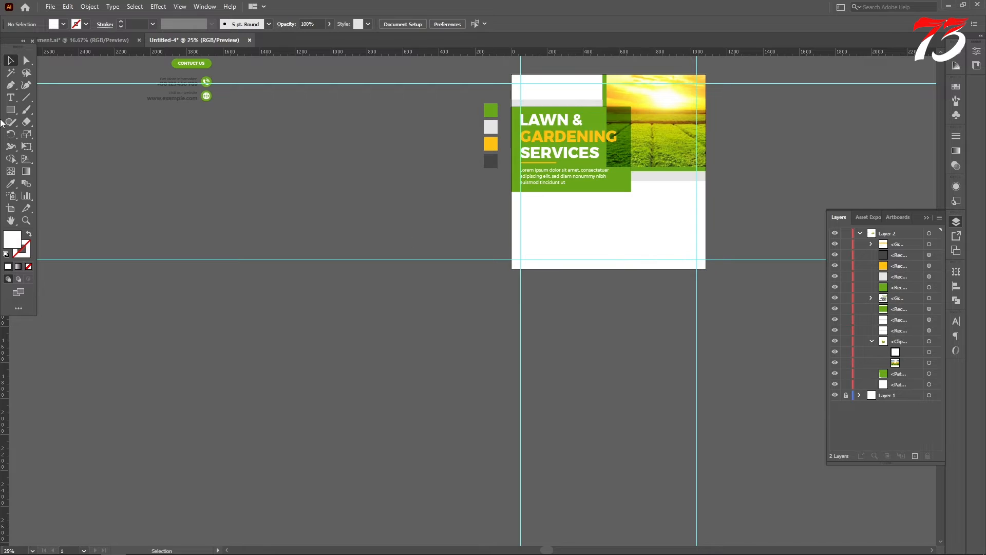
scroll(606, 194, up, 4)
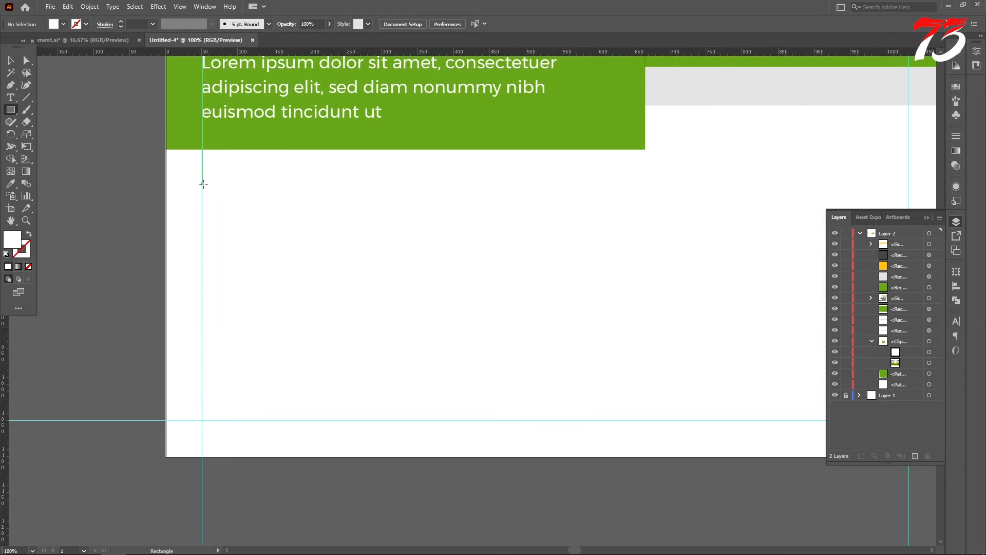
drag(204, 183, 387, 234)
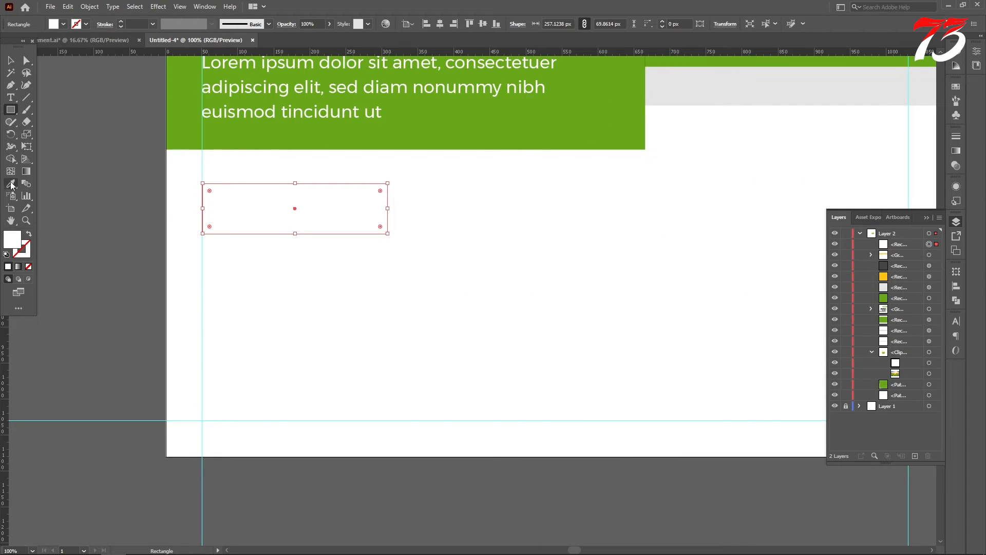
- Fill the new rectangle with the green sampled from the text panel
click(11, 185)
click(522, 147)
click(10, 60)
click(53, 118)
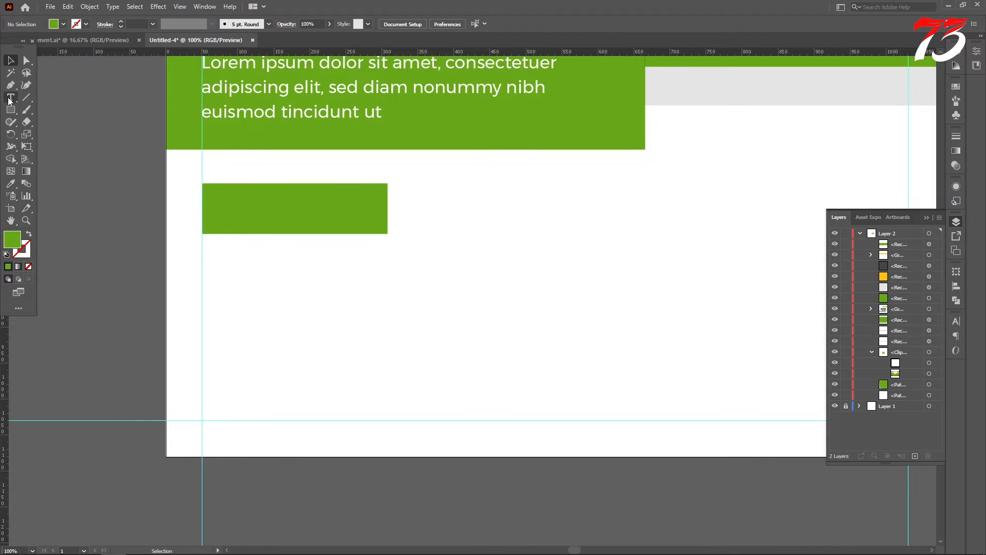
- Add the text "BOOK NOW" on top of the small green rectangle
click(10, 98)
scroll(193, 212, up, 3)
click(314, 197)
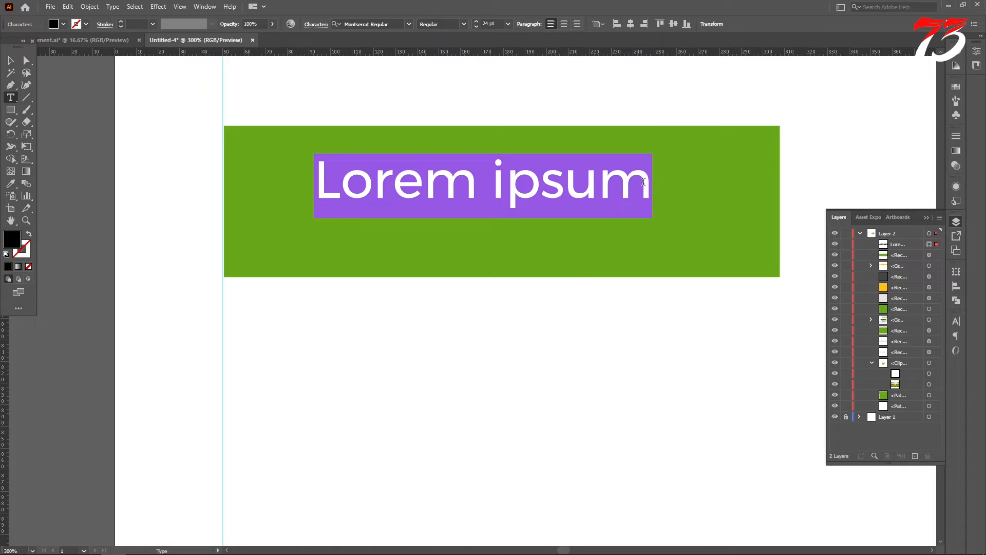
drag(644, 182, 108, 180)
text(BOOK)
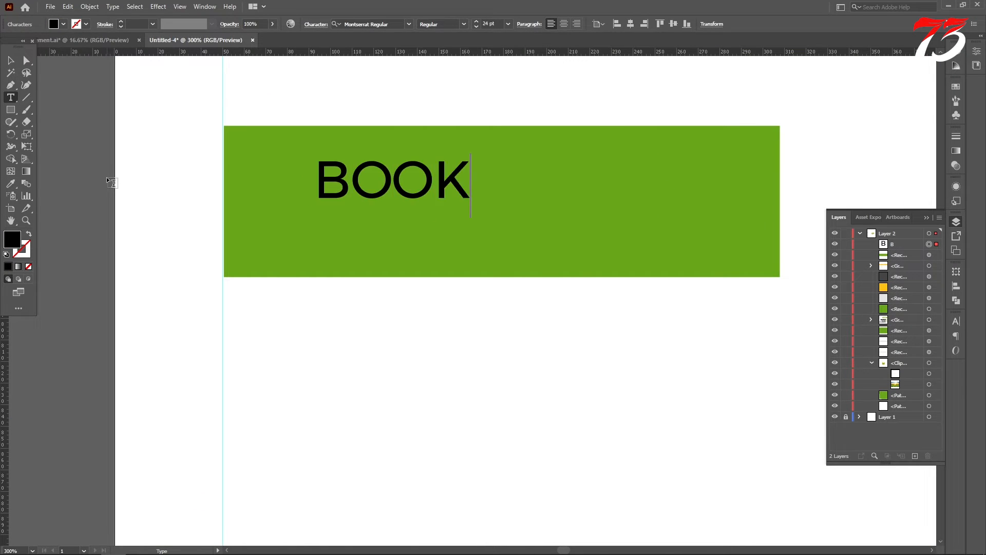
text( NOW)
scroll(111, 183, up, 1)
key(Escape)
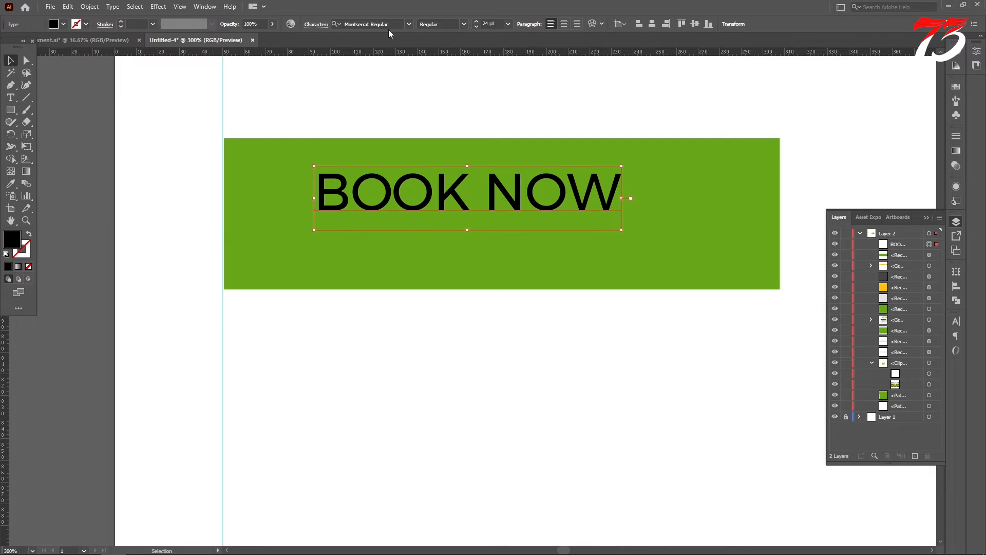
- Set the BOOK NOW text in Montserrat Bold and colour it white with a sample from the white background
click(398, 25)
text(MON)
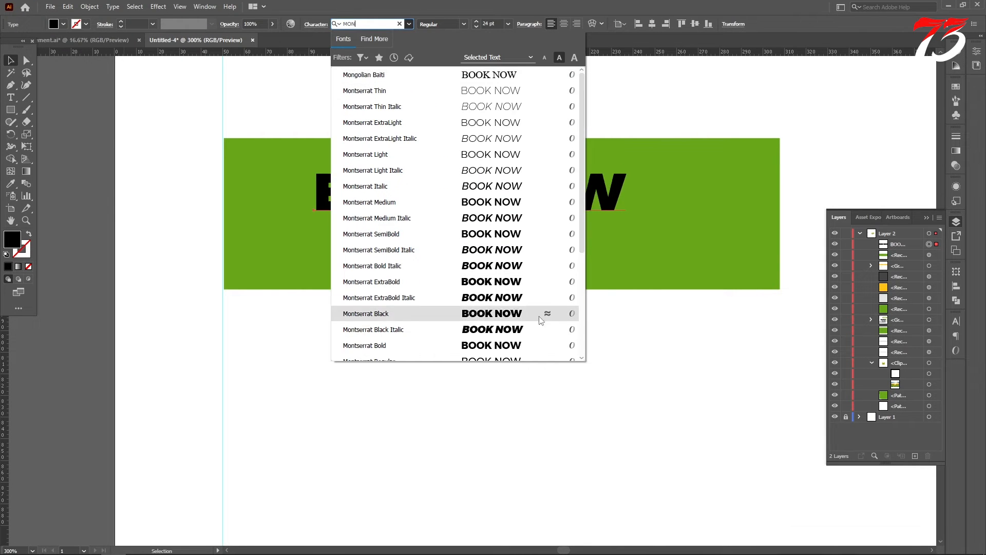
click(514, 345)
key(i)
click(318, 400)
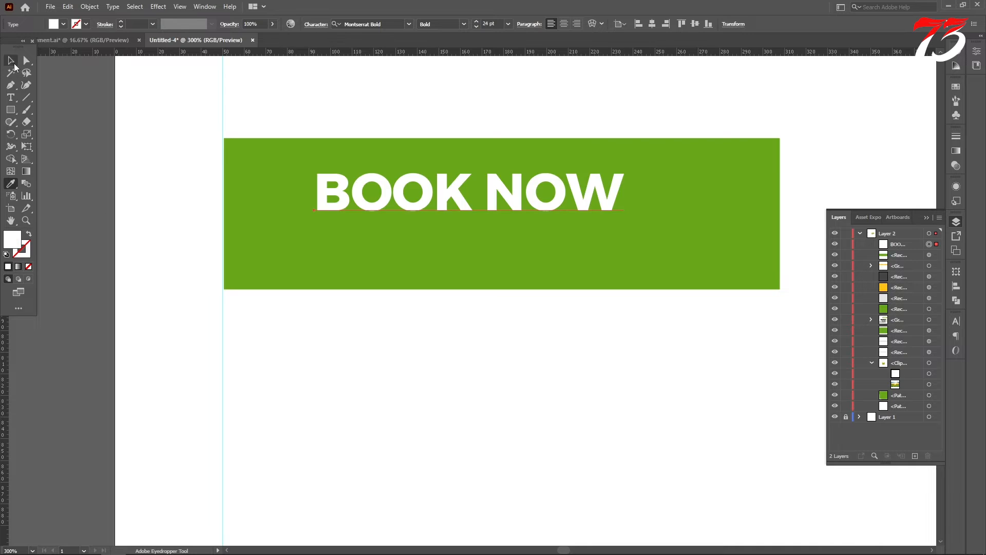
key(ctrl+1)
key(v)
- Scale the BOOK NOW text up to about 31.6 pt
click(557, 262)
scroll(567, 260, down, 3)
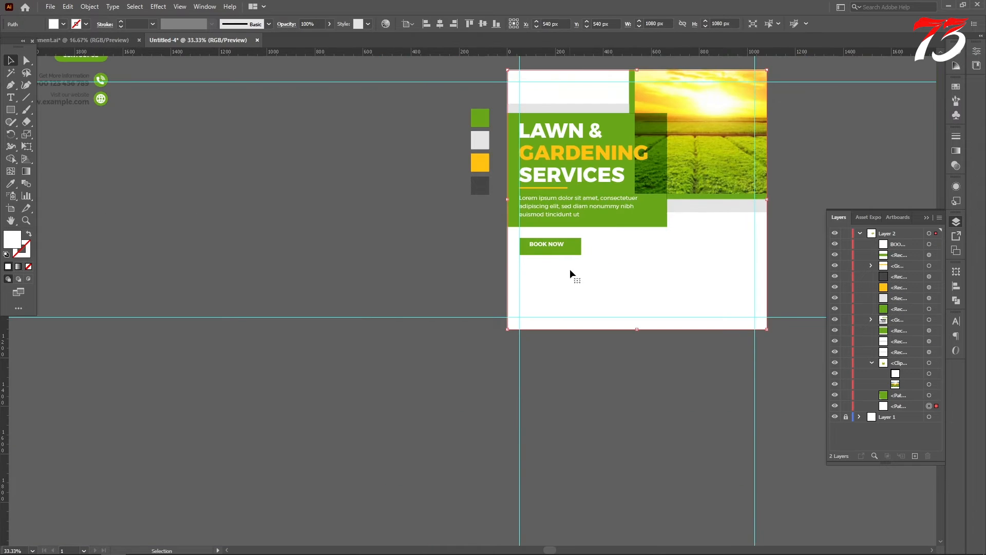
scroll(565, 247, up, 4)
click(543, 255)
drag(555, 272, 603, 310)
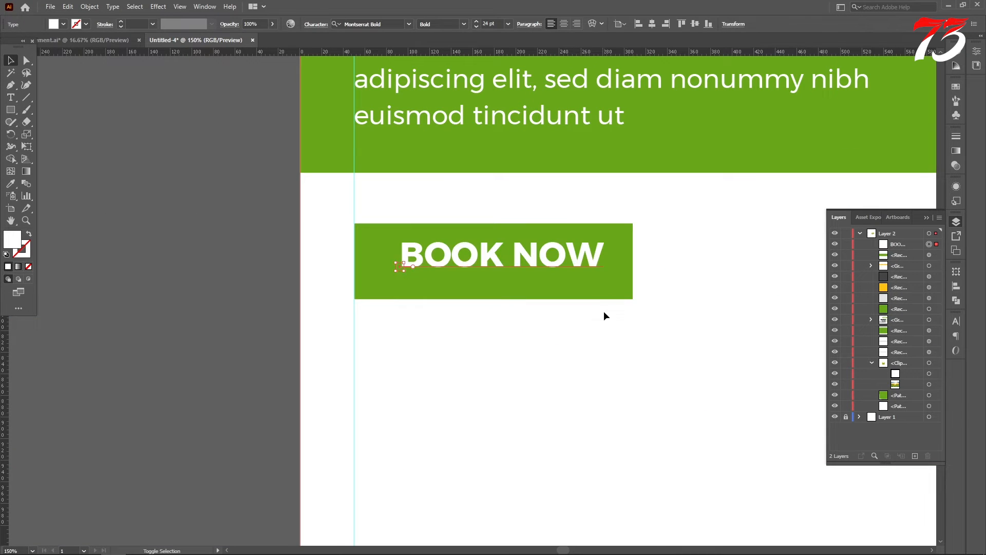
- Lock the white background square, and centre the BOOK NOW text and its green rectangle horizontally on each other
click(537, 350)
key(ctrl+2)
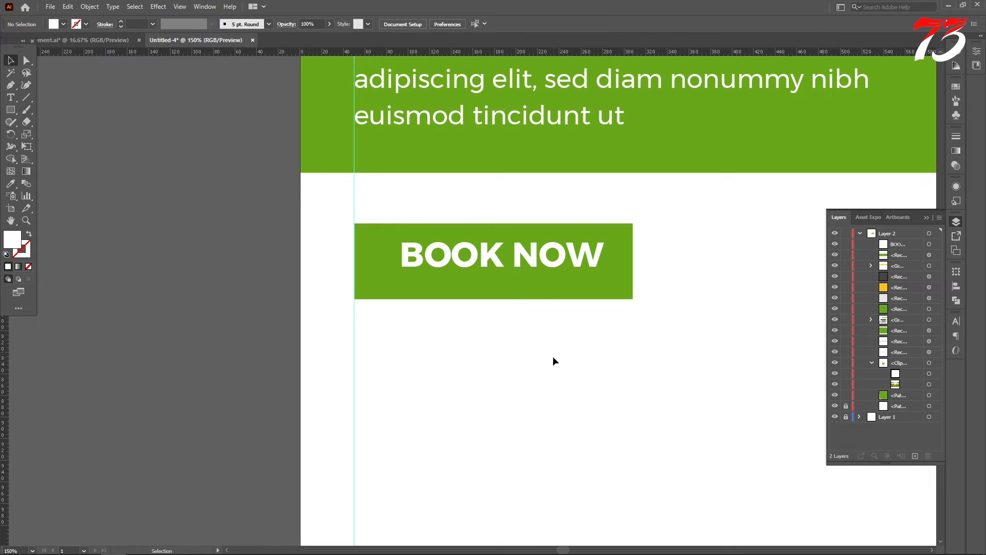
drag(553, 357, 489, 218)
click(344, 24)
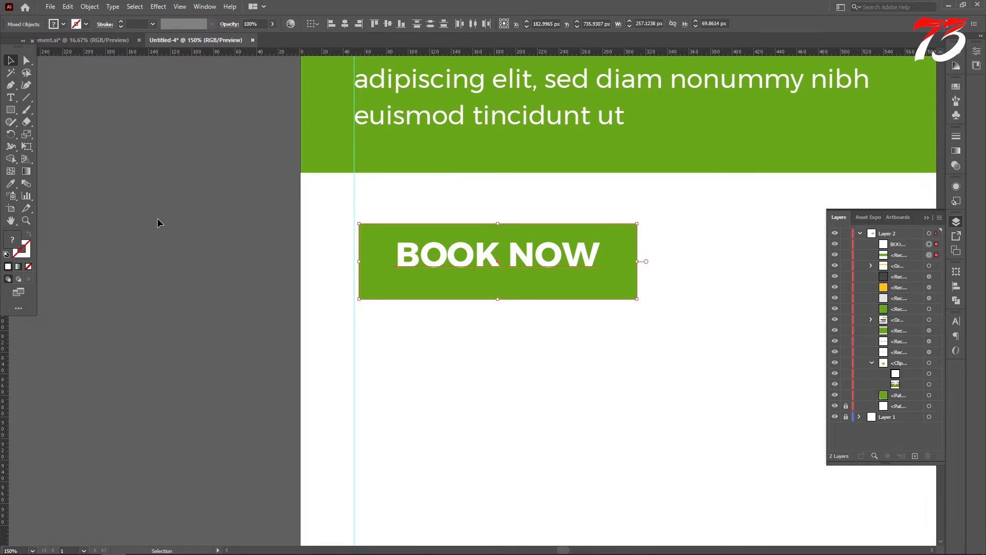
- Nudge the BOOK NOW text down to the vertical middle of its green rectangle
scroll(445, 276, up, 1)
click(501, 256)
key(Down)
key(Down)
key(Down)
key(Down)
key(Down)
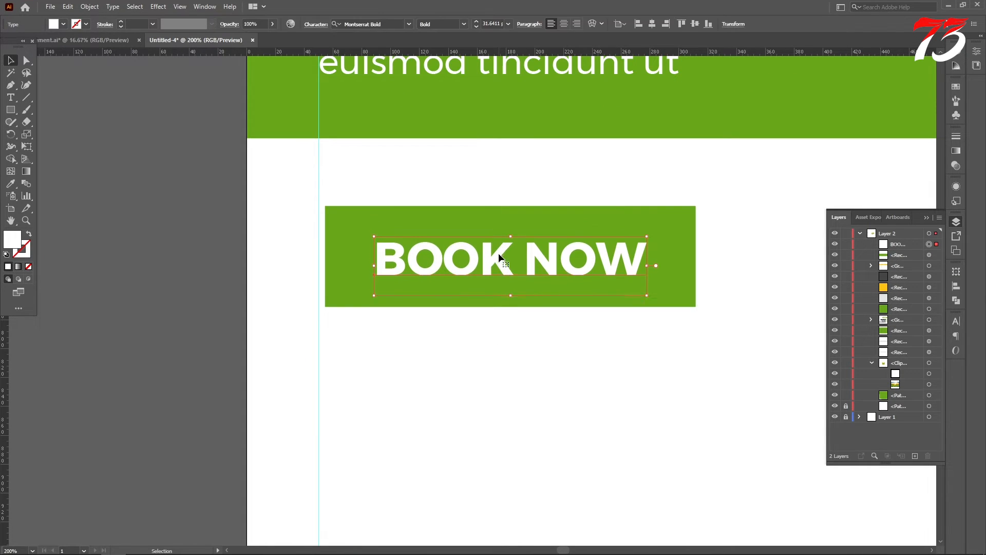
click(510, 321)
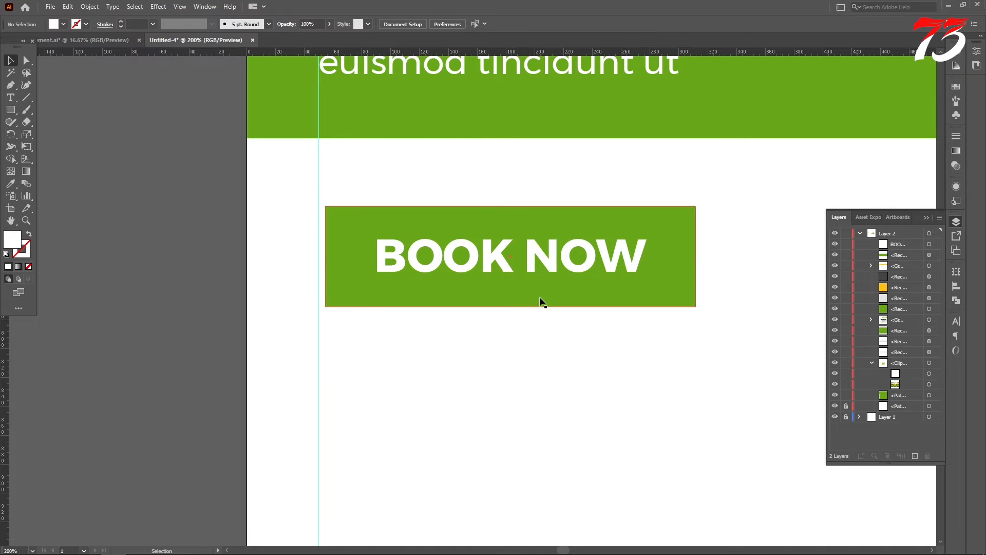
- Reduce the height of the green rectangle behind BOOK NOW to about 62 px, keeping it centred on the text
click(539, 301)
drag(511, 306, 478, 263)
click(387, 24)
click(434, 368)
click(545, 335)
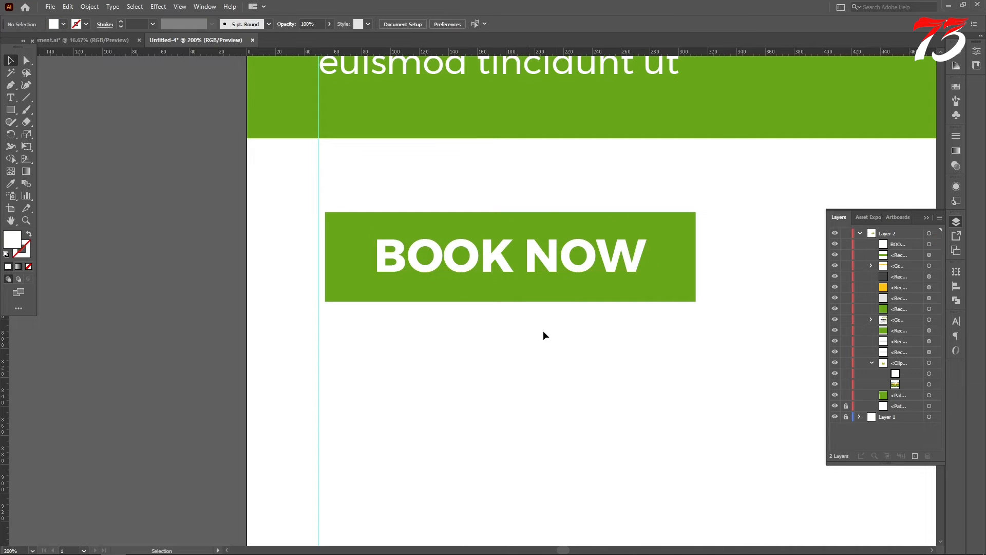
- Group the BOOK NOW text with its rectangle and nudge the button 4 px left onto the left margin guide
click(517, 260)
drag(541, 348, 440, 204)
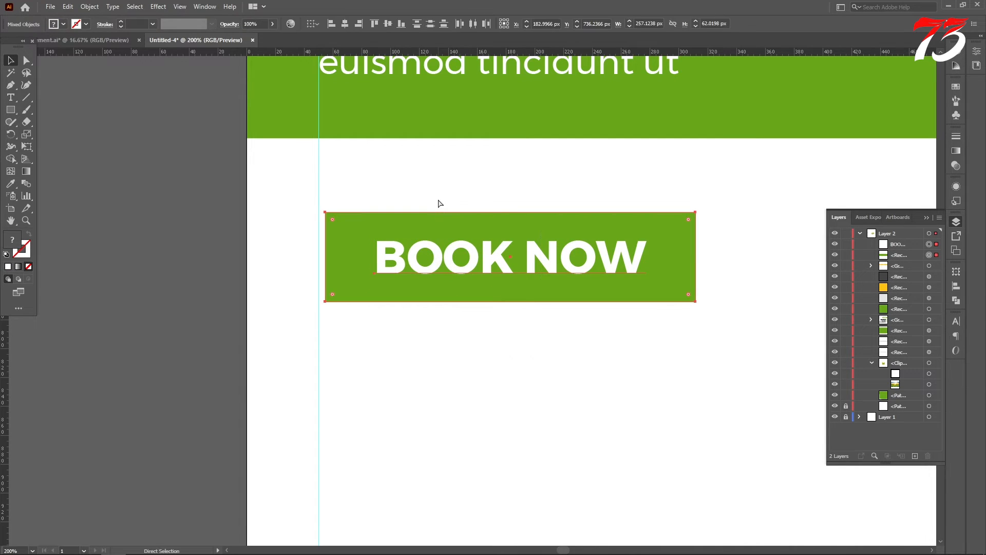
key(ctrl+g)
key(v)
key(Left)
key(Left)
key(Left)
key(Left)
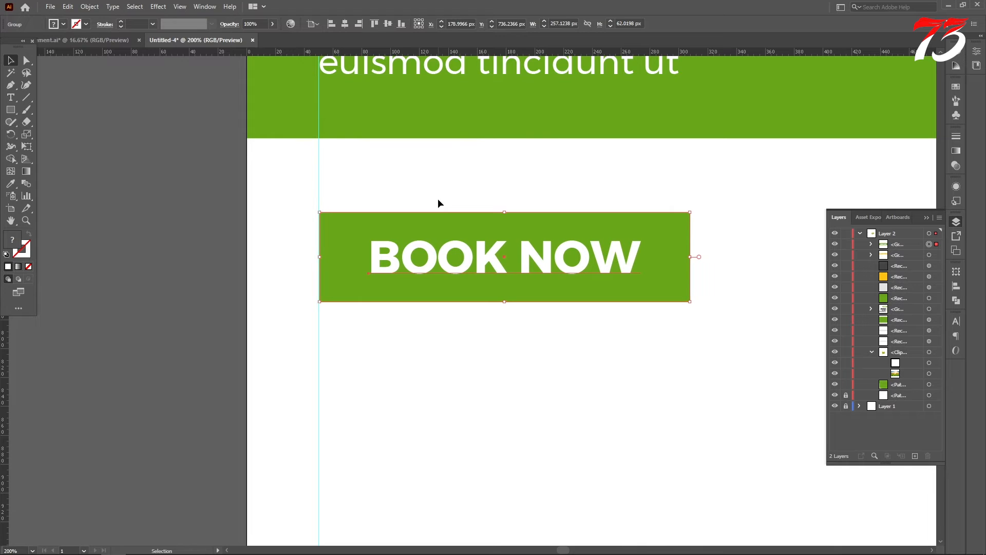
- Nudge the BOOK NOW button down 23 px, away from the green text panel
key(Down)
key(Down)
key(Down)
key(Down)
key(Down)
key(Down)
key(Down)
key(Down)
key(Down)
key(Down)
key(Down)
key(Down)
key(Down)
key(Down)
key(Down)
key(Down)
key(Down)
key(Down)
key(Down)
key(Down)
scroll(446, 231, down, 2)
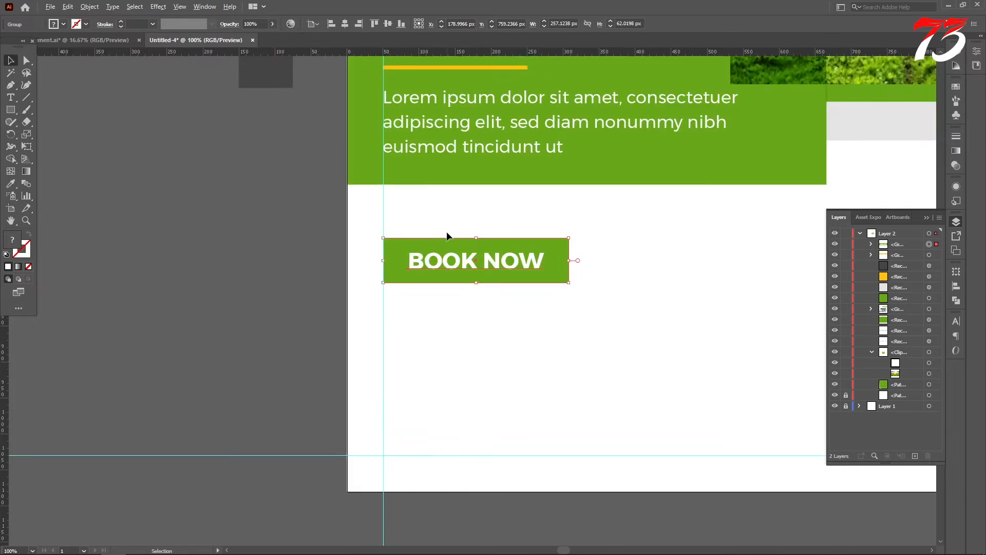
scroll(446, 232, down, 1)
click(303, 257)
scroll(420, 213, down, 1)
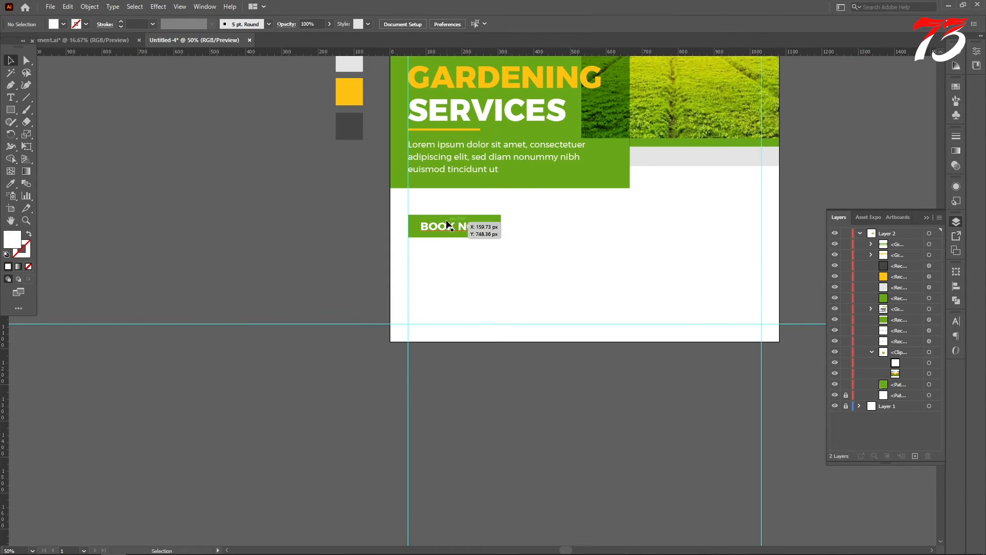
- Add the text "OUR SERVICES" on the white area to the right of the BOOK NOW button
key(t)
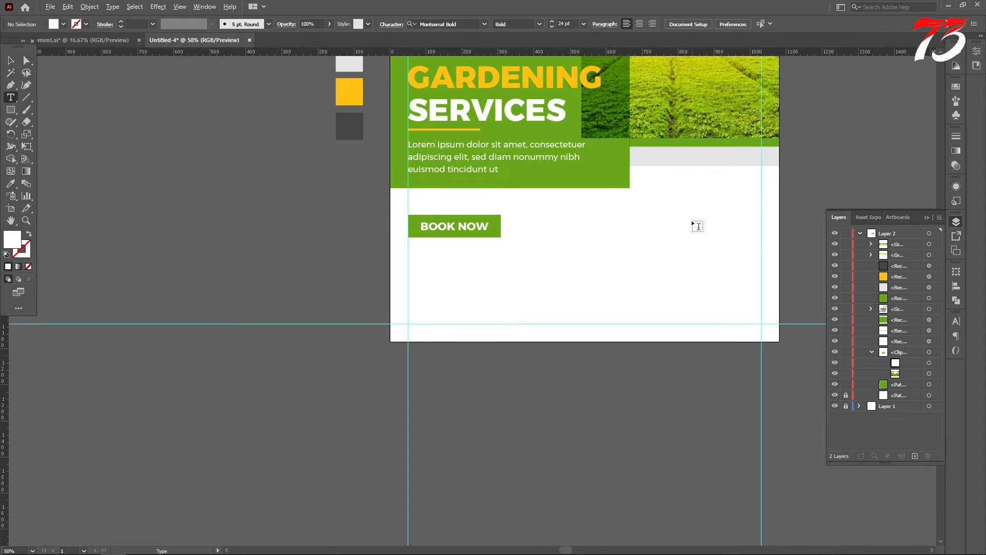
scroll(694, 222, up, 2)
click(647, 212)
text(OUR SERVICES)
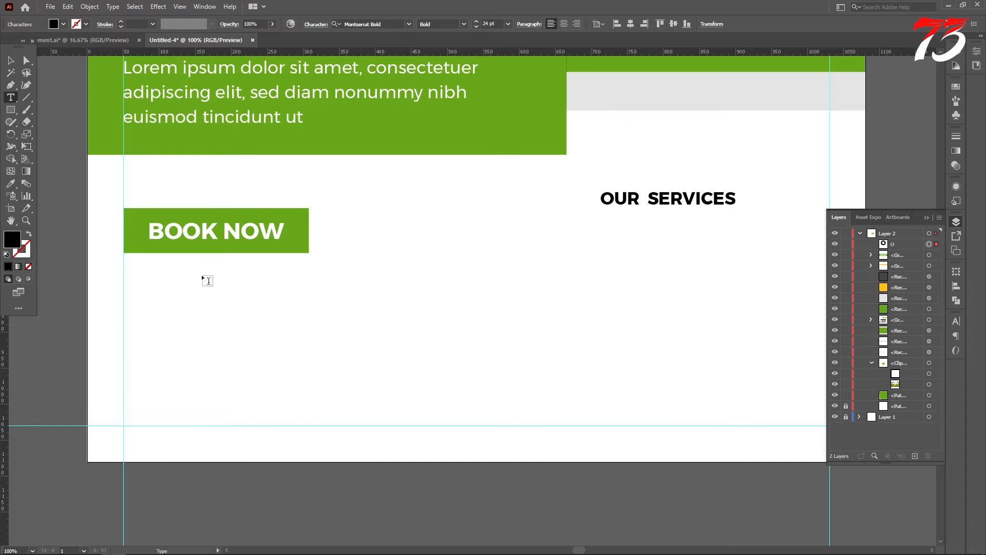
click(9, 61)
- Enlarge the OUR SERVICES heading to about 40.6 pt so it ends at the right margin guide, and move it up
scroll(347, 181, down, 2)
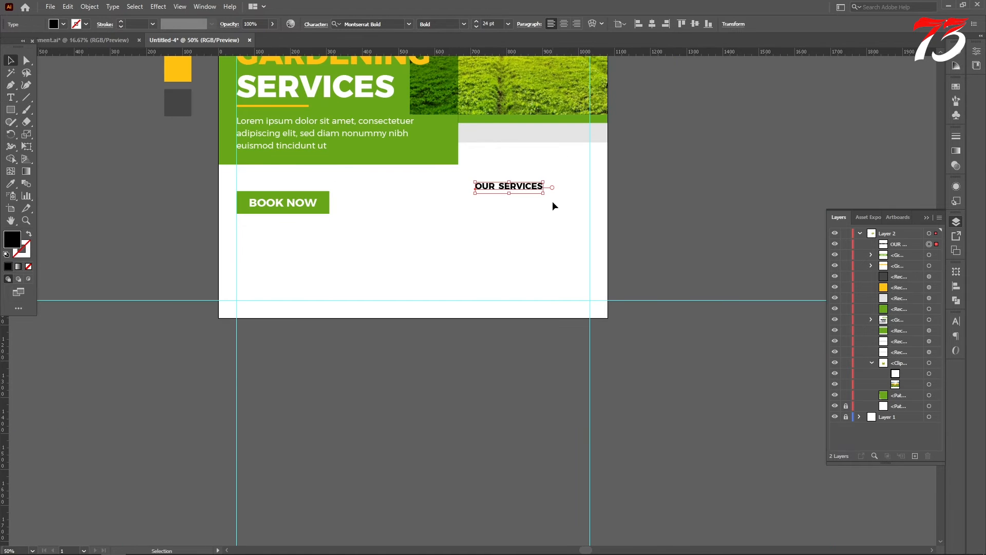
drag(543, 194, 591, 220)
click(619, 209)
scroll(506, 192, up, 2)
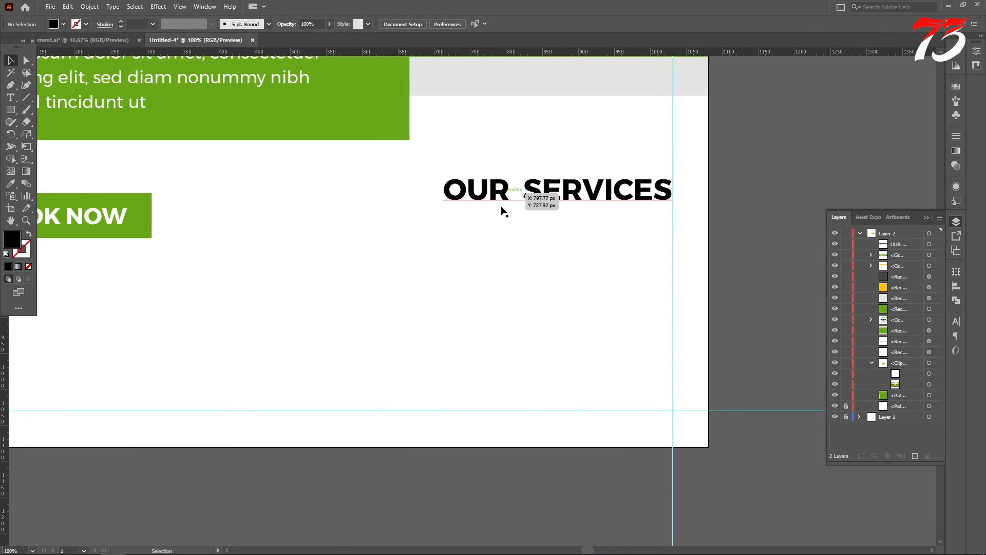
drag(494, 190, 493, 170)
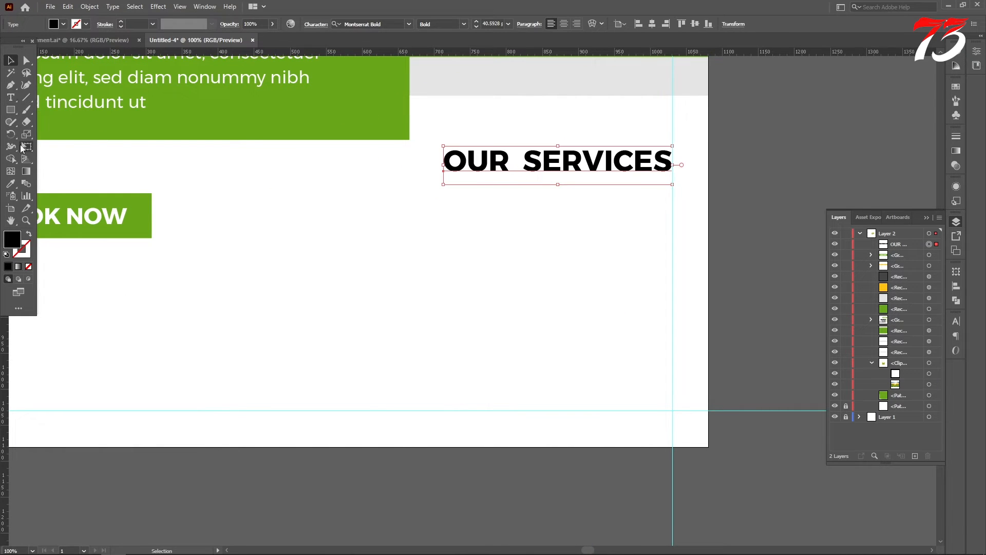
- Colour the whole OUR SERVICES heading with the green sampled from the text panel
click(11, 183)
click(335, 109)
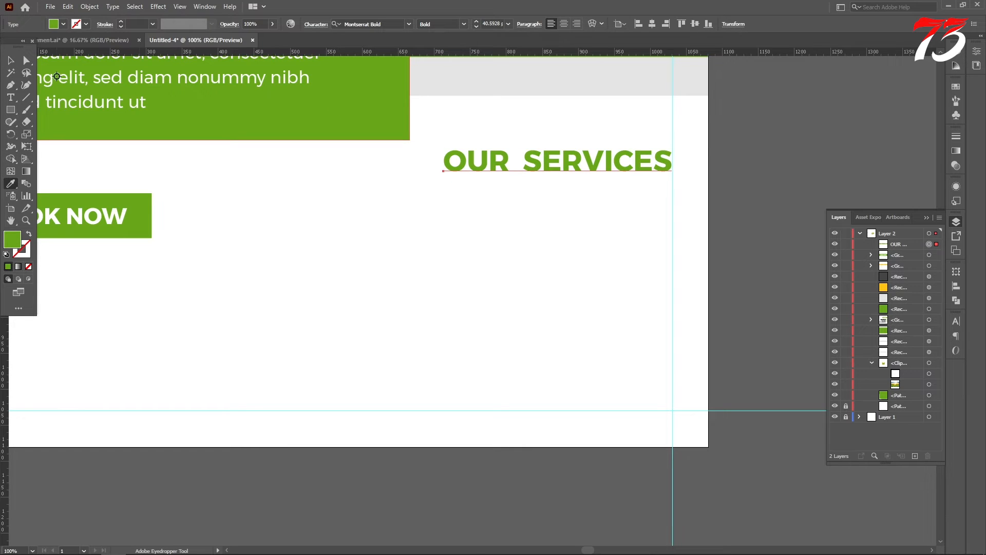
click(9, 61)
- Recolour only the word SERVICES in the heading with the dark grey palette swatch
click(11, 97)
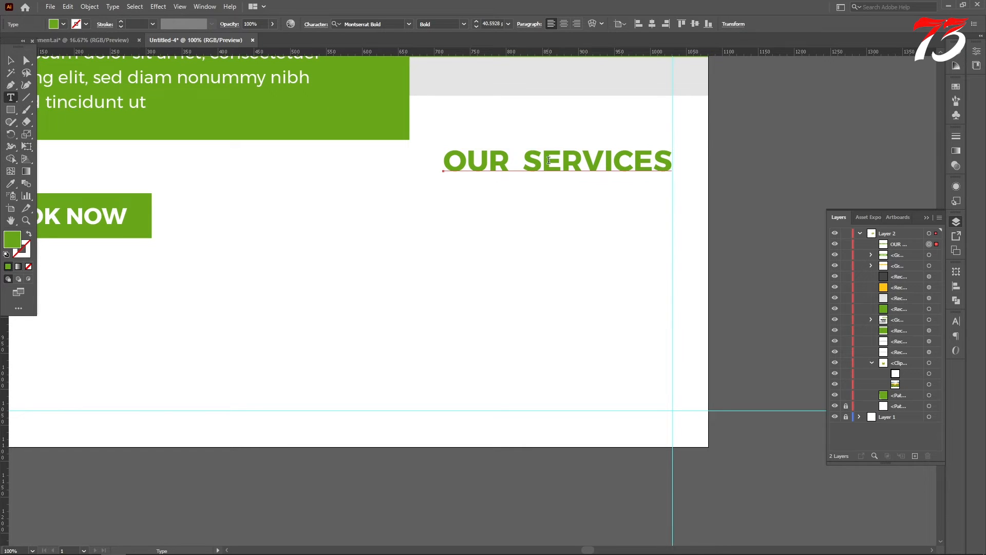
double_click(531, 157)
key(i)
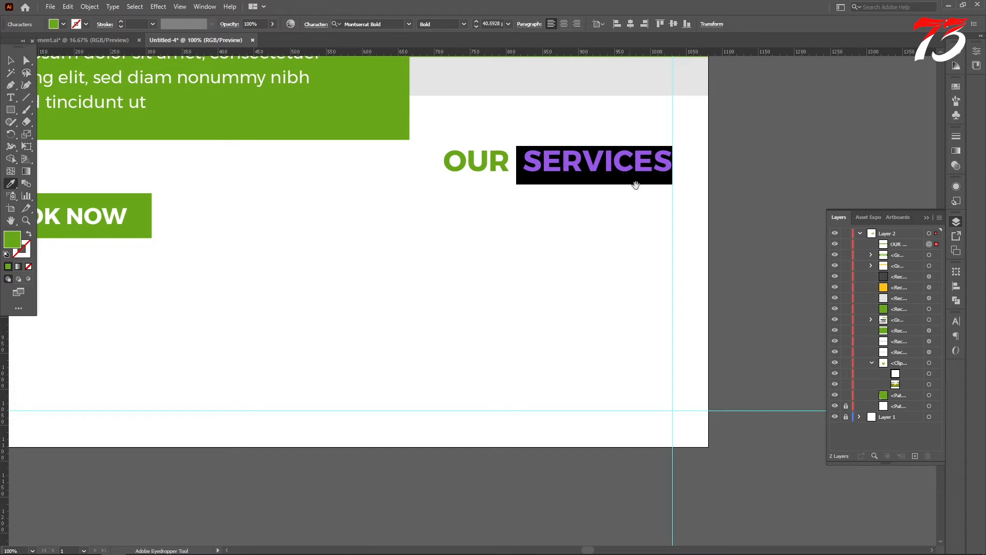
key(ctrl+minus)
key(ctrl+minus)
key(ctrl+minus)
click(374, 132)
click(10, 61)
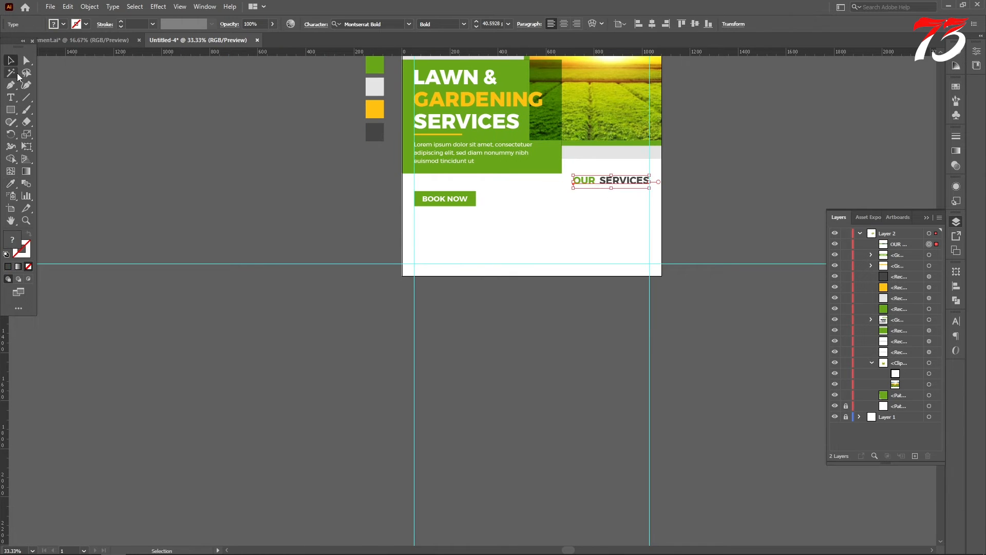
click(292, 195)
- Draw a thin bar about 150 × 4.5 px under the word SERVICES, ending at the right margin guide
scroll(662, 196, up, 4)
key(m)
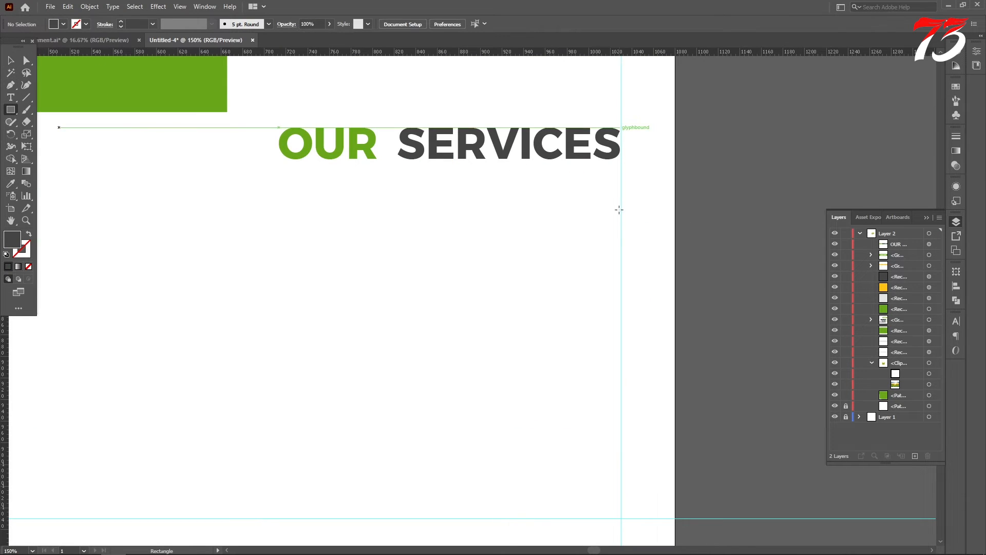
scroll(612, 203, up, 2)
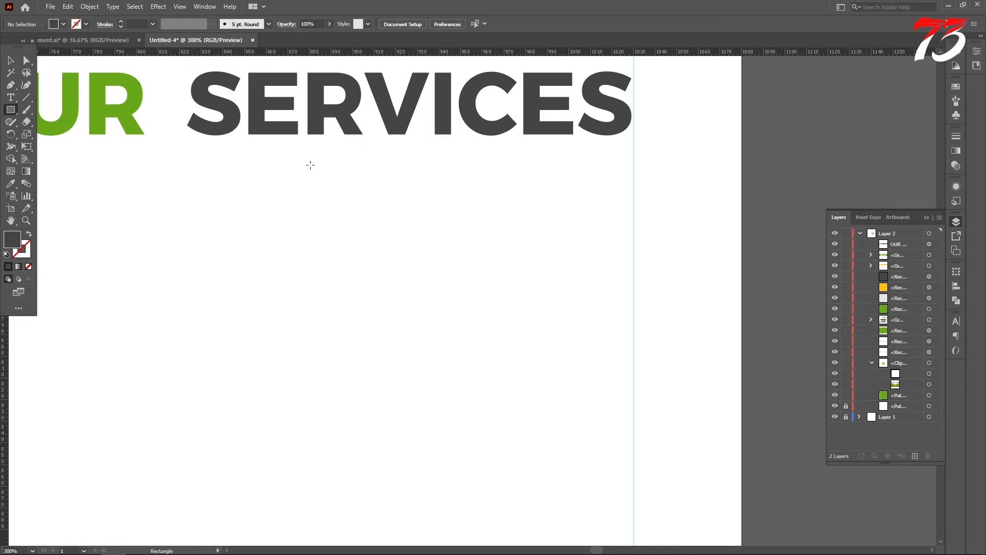
drag(311, 172, 633, 182)
- Fill the thin bar under the heading with the green sampled from the word OUR
click(10, 183)
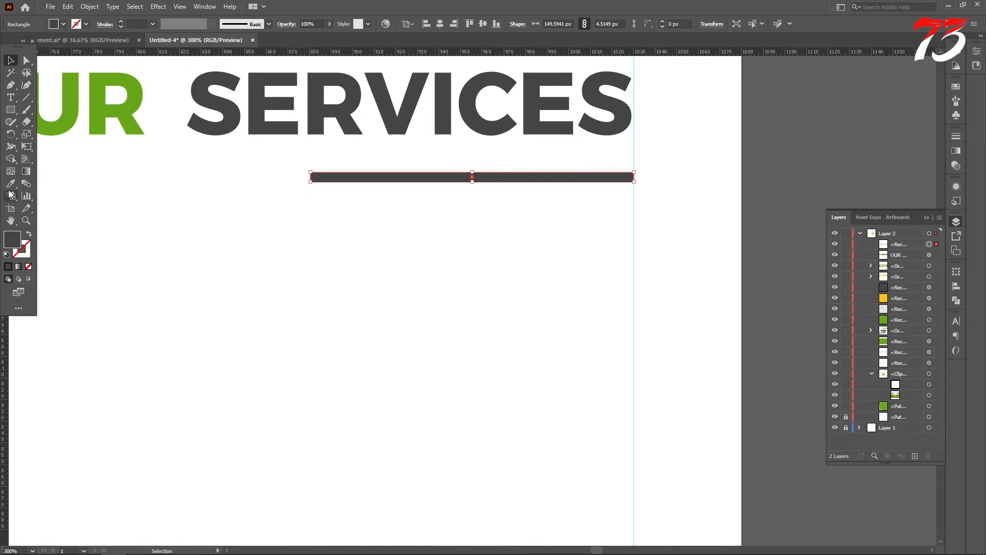
click(57, 120)
key(v)
click(755, 197)
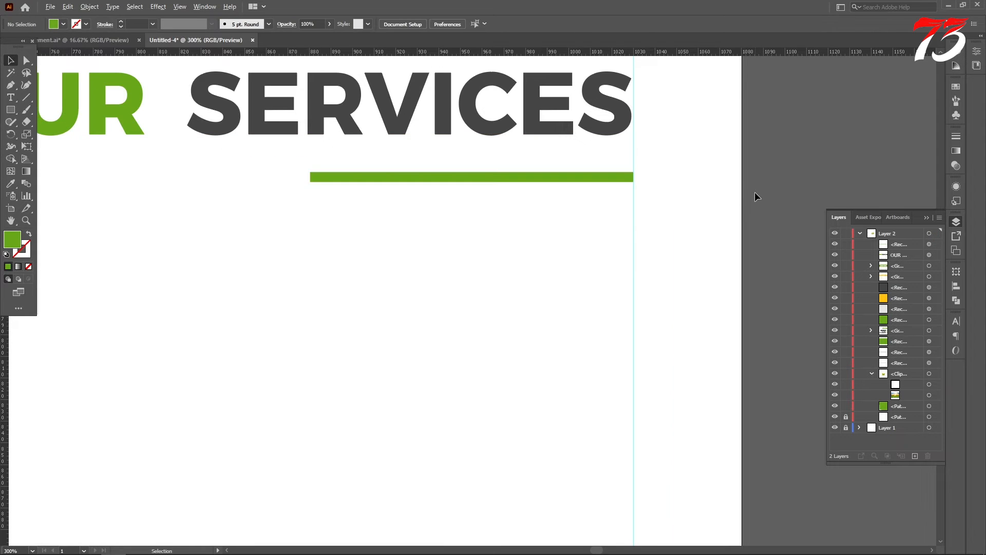
scroll(755, 197, down, 6)
scroll(734, 195, up, 7)
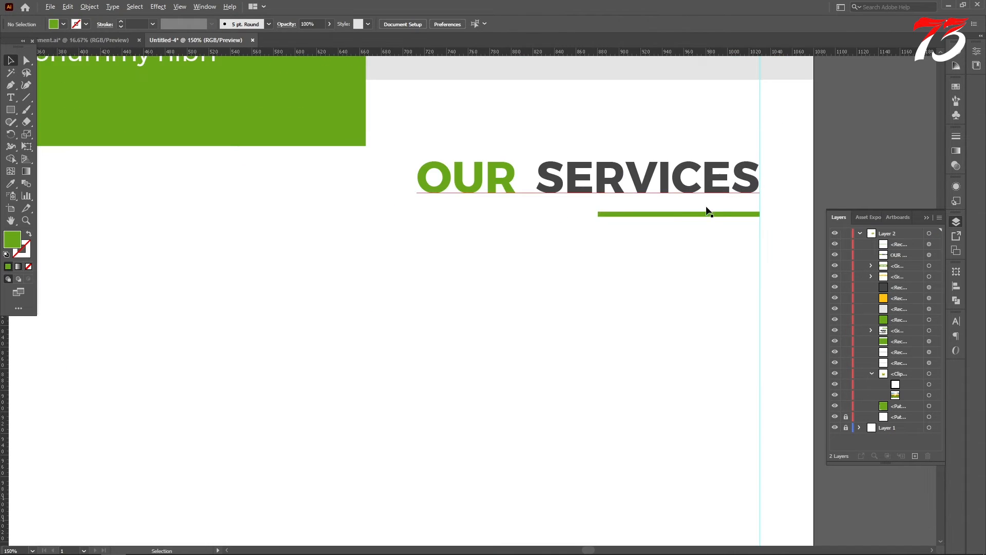
- Enlarge the thin green bar under SERVICES to about 153 × 5 px, keeping its end at the margin guide
click(538, 205)
scroll(538, 206, up, 6)
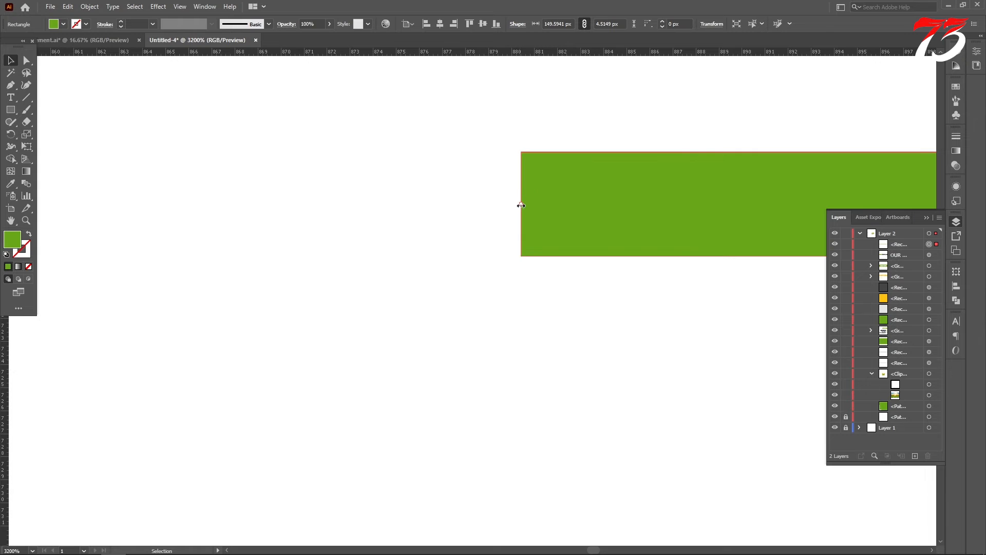
drag(521, 205, 447, 209)
drag(447, 256, 433, 269)
scroll(498, 249, down, 10)
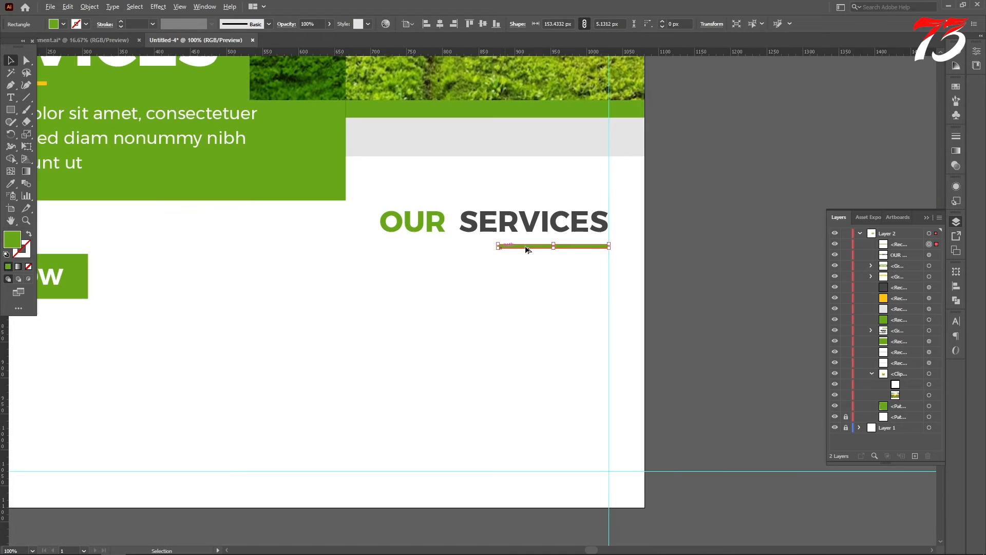
click(739, 207)
- Add the text "Hervesting" in Montserrat Bold below the OUR SERVICES heading
scroll(740, 208, down, 2)
key(t)
scroll(549, 210, up, 1)
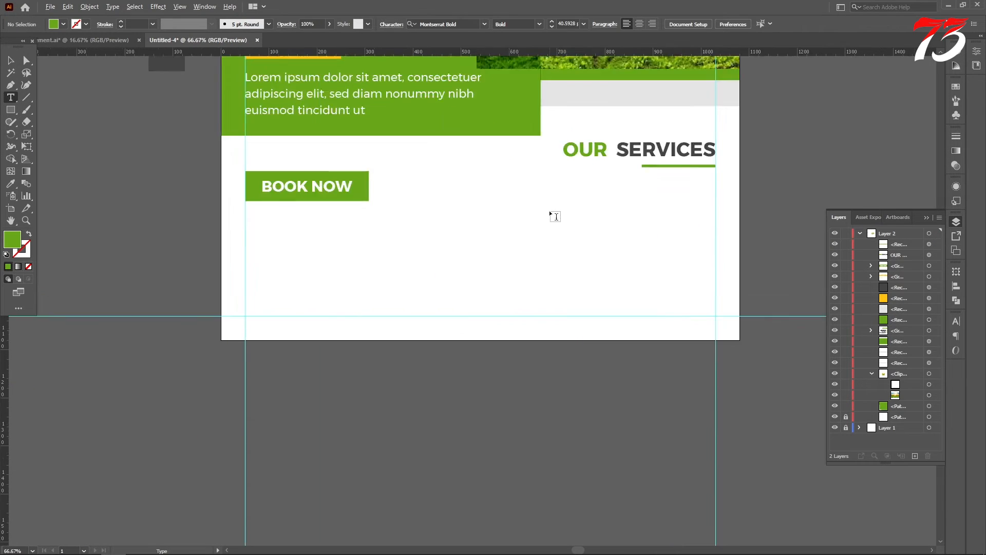
scroll(556, 216, up, 1)
click(558, 226)
text(He)
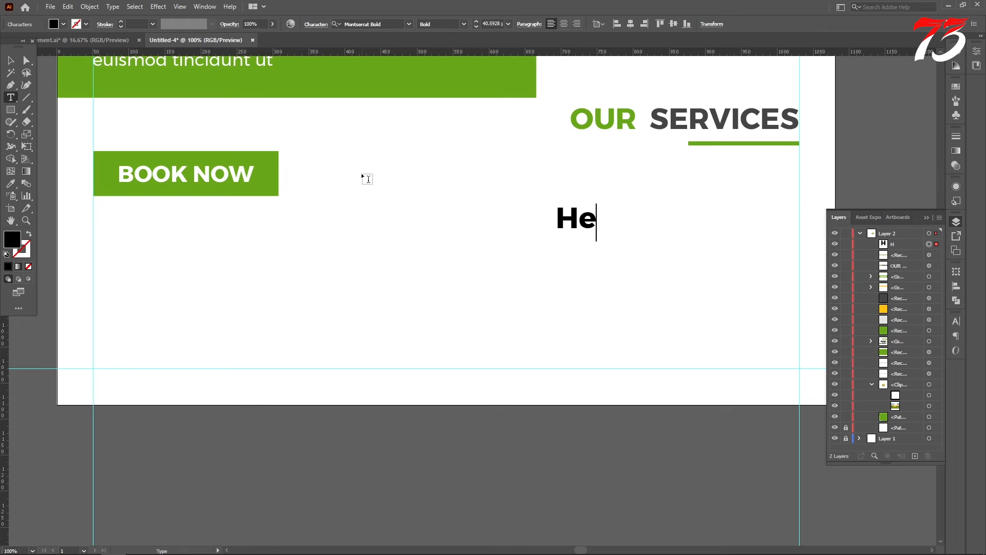
text(rvesting)
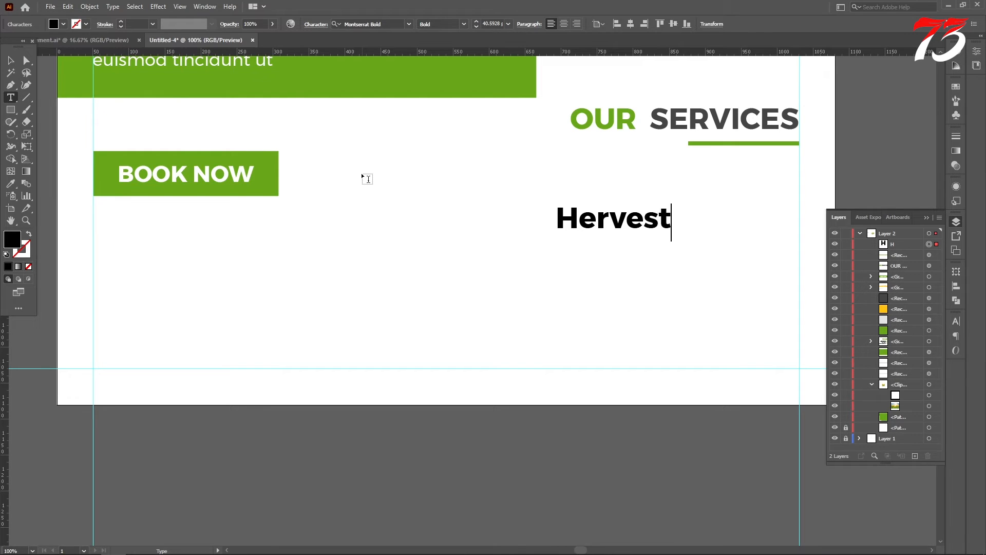
- Move the Hervesting line up under the heading bar and stack three evenly spaced copies below it
click(4, 62)
mouse_move(581, 222)
mouse_down()
mouse_move(575, 184)
mouse_move(574, 225)
mouse_up()
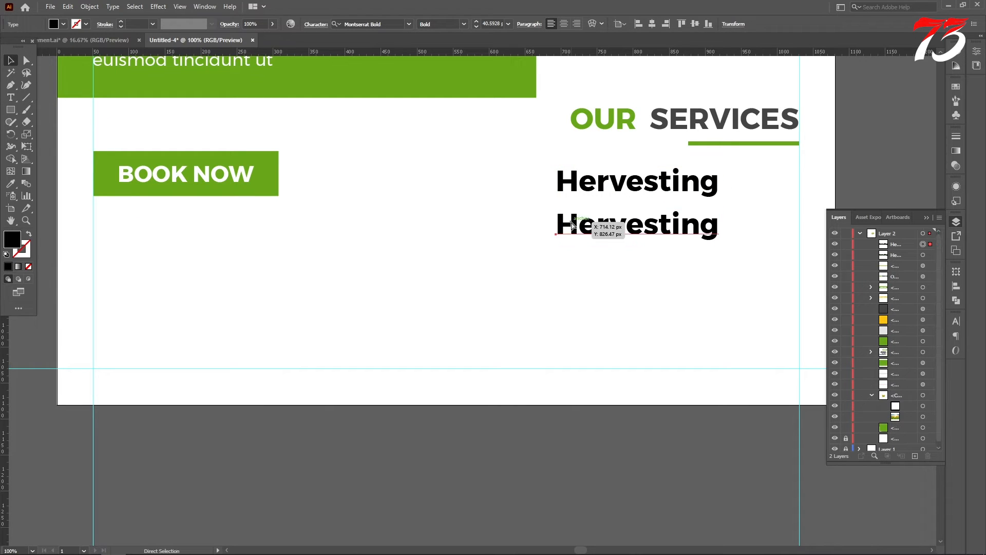
key(ctrl+d)
key(ctrl+d)
- Replace the second line of the services list with "Liquid Fertilizer"
click(12, 98)
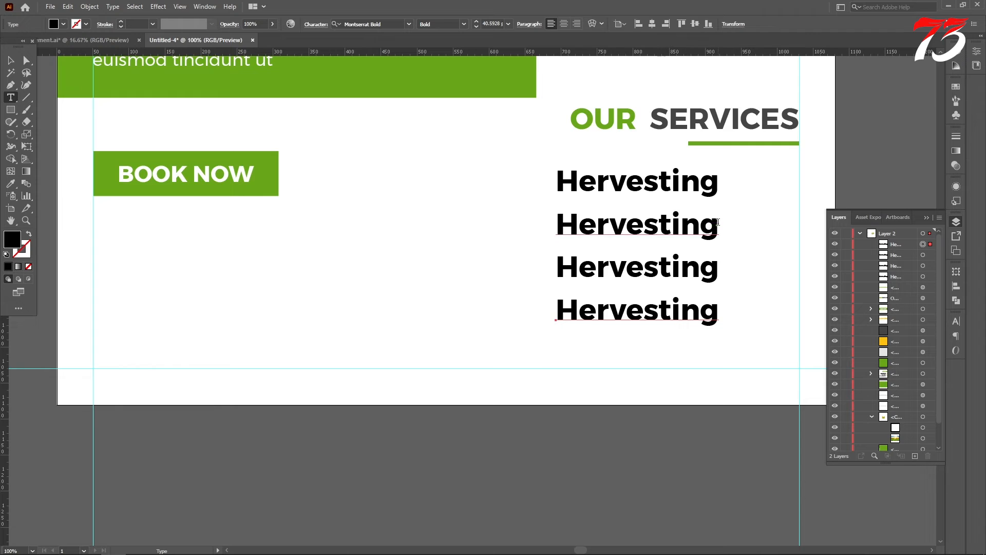
drag(718, 222, 351, 185)
text(Liq)
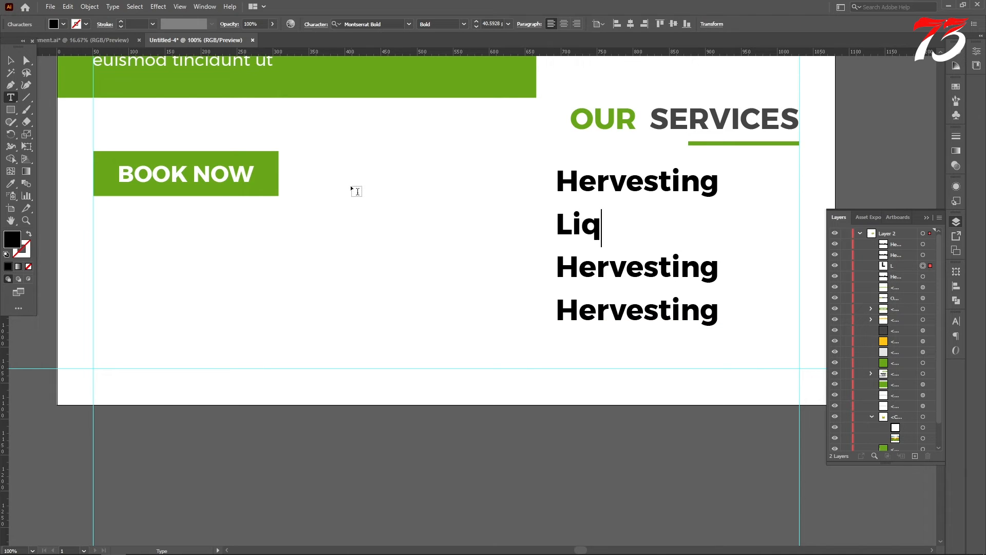
text(ui)
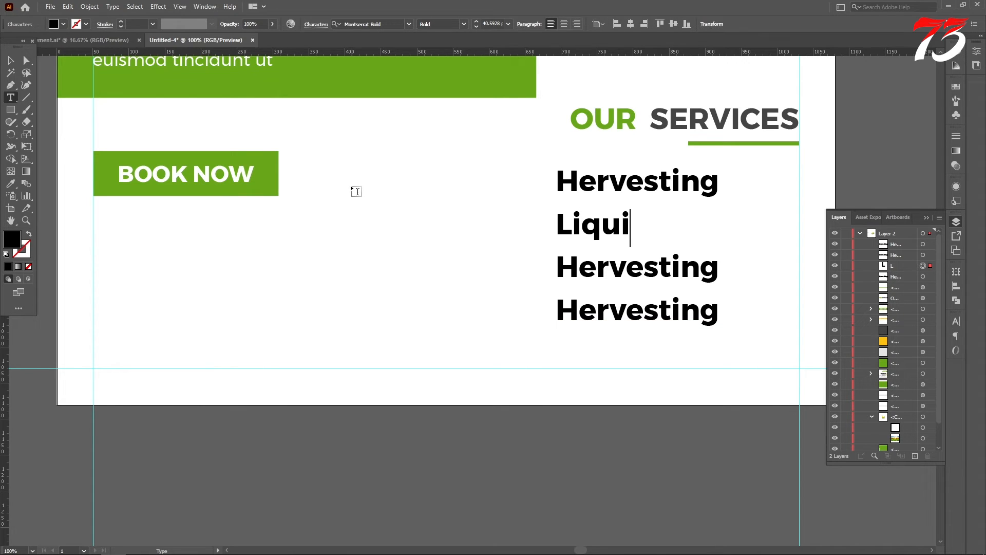
text(d Fertilizer)
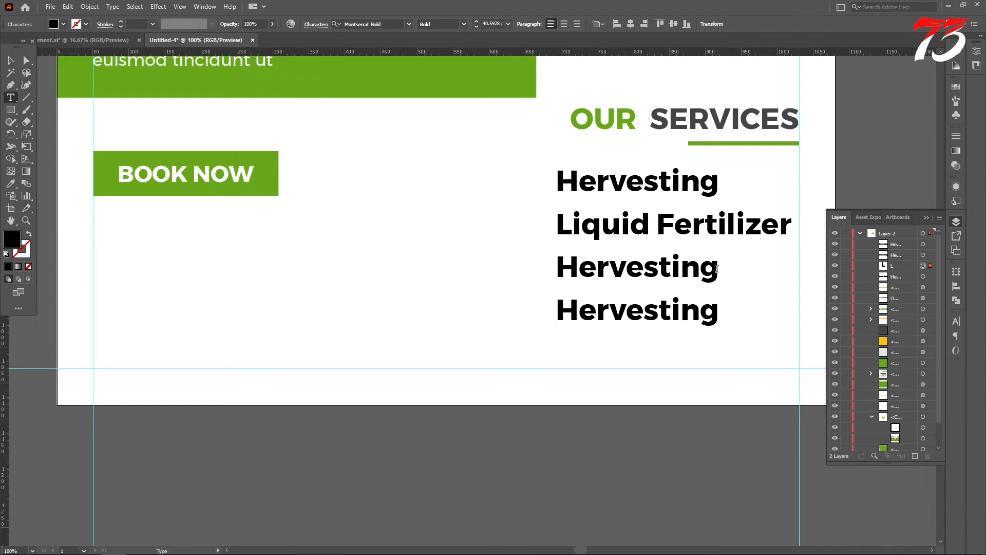
- Replace the third service line with "Land Preparation" and the fourth with "Plant Protection"
drag(717, 268, 423, 252)
text(Land P)
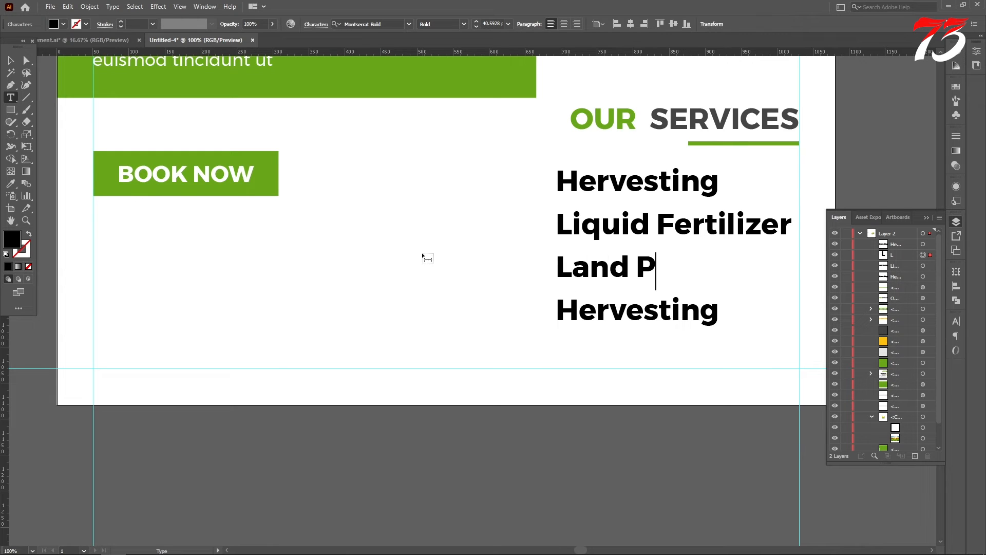
text(reparation)
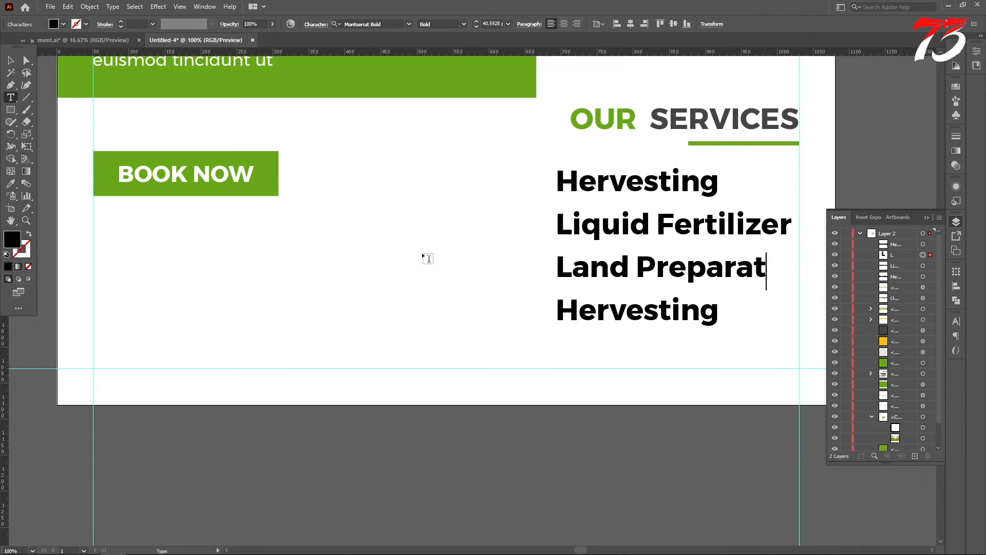
double_click(718, 308)
key(BackSpace)
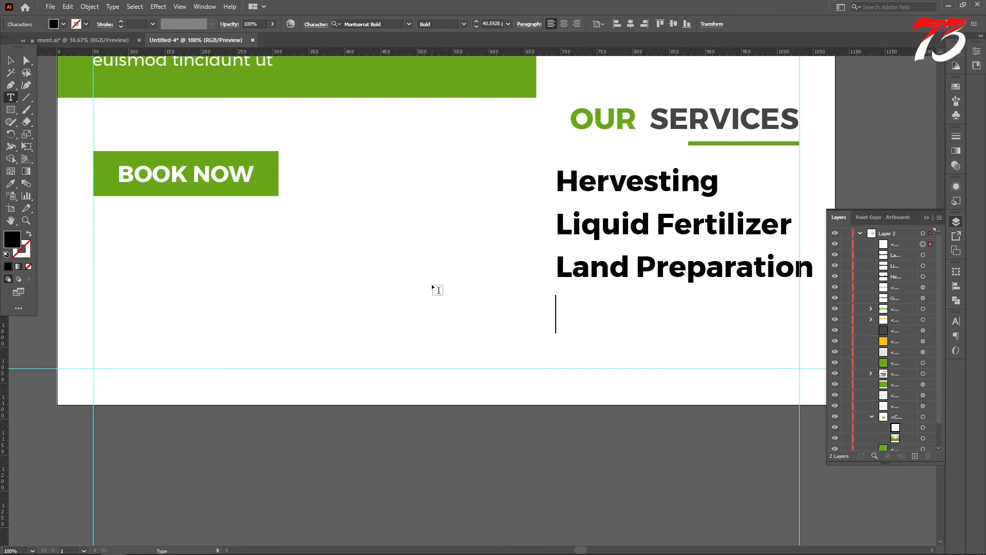
text(Plant P)
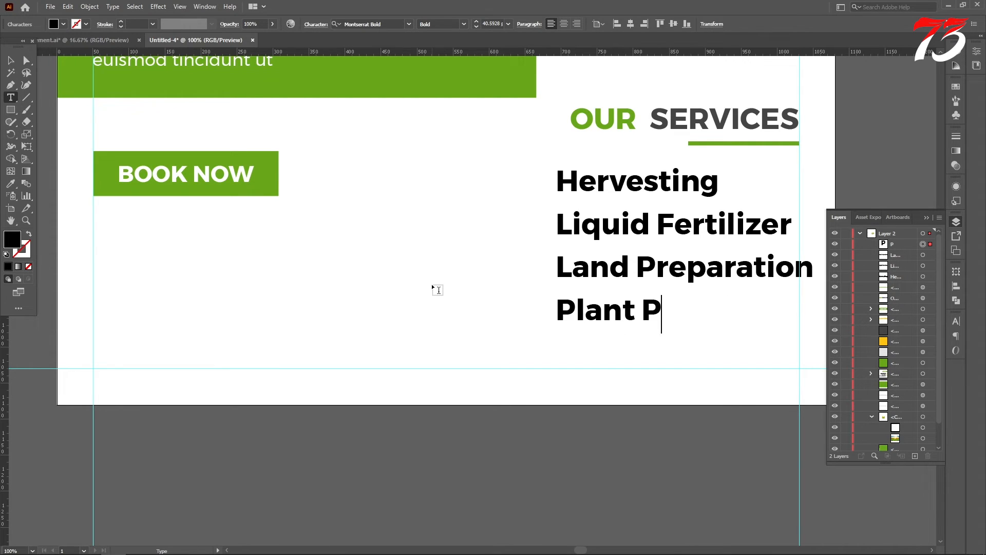
text(rotection)
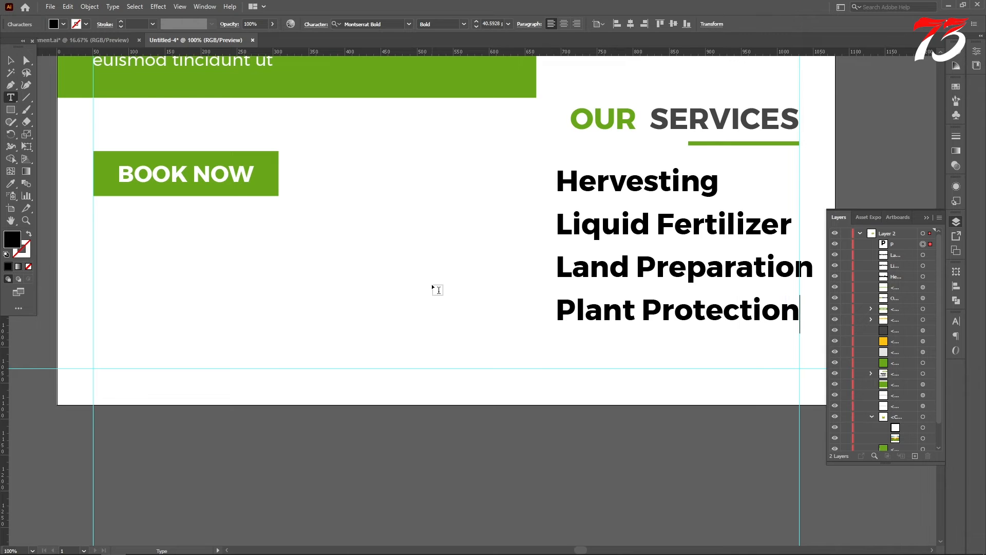
click(10, 63)
- Change the font of all four service lines to Montserrat Medium
scroll(735, 449, up, 2)
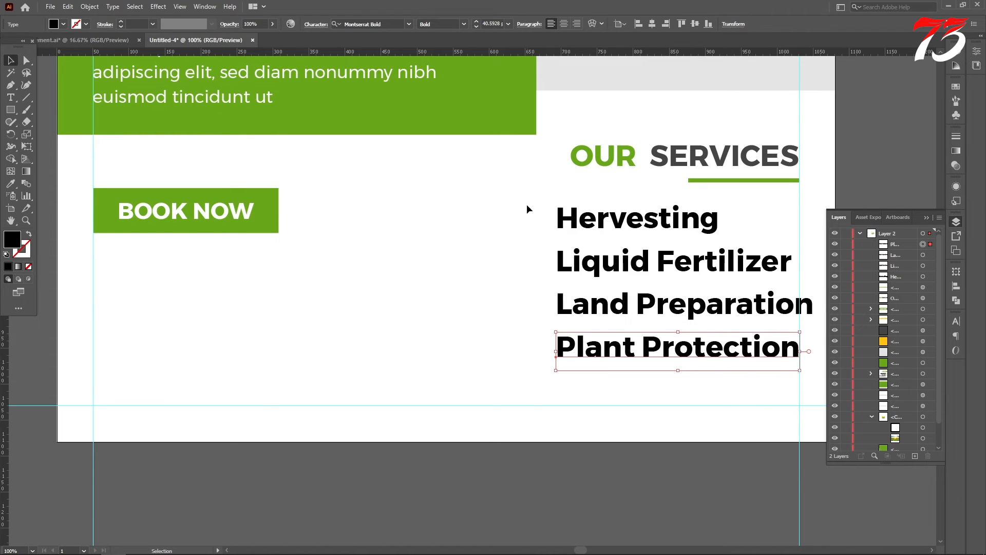
drag(528, 209, 611, 375)
click(382, 23)
text(mon)
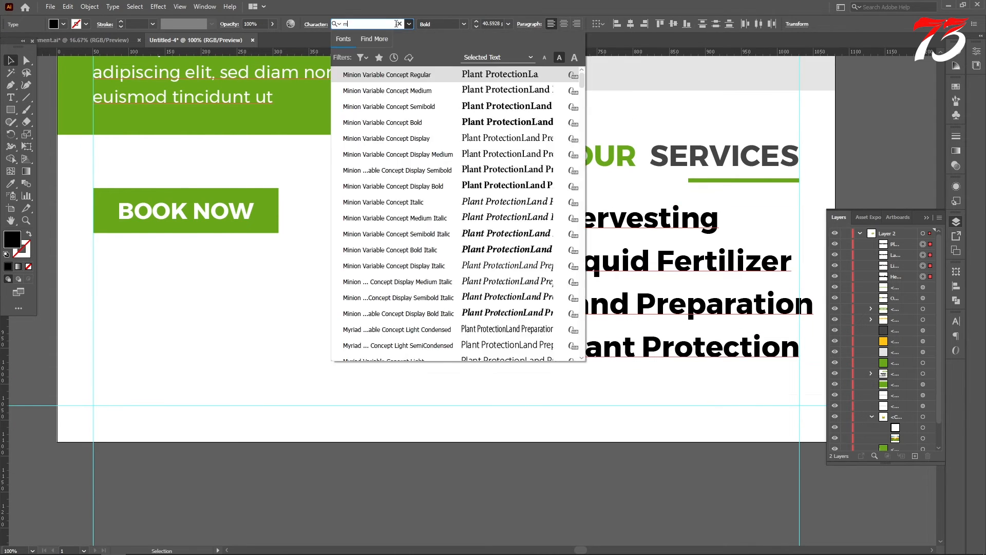
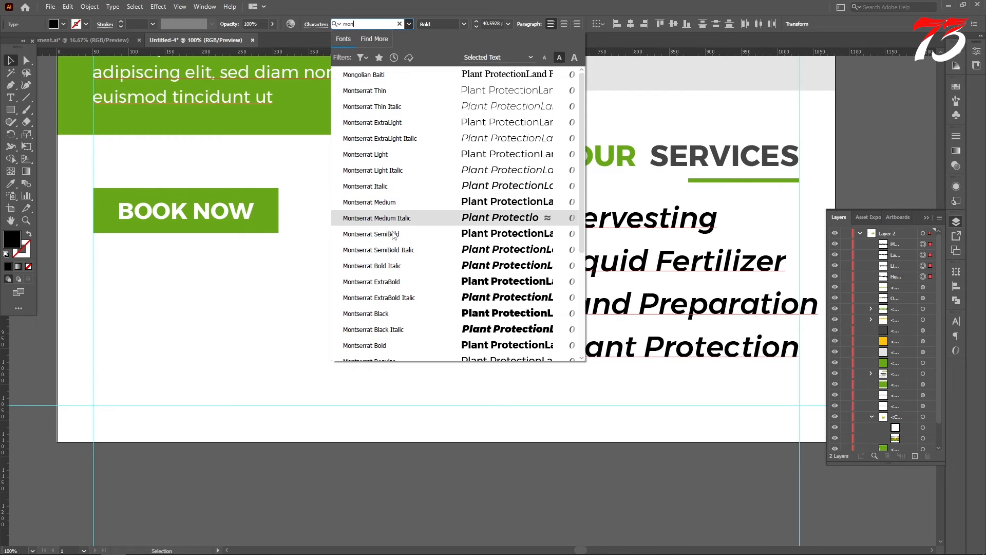
scroll(395, 251, down, 3)
click(393, 218)
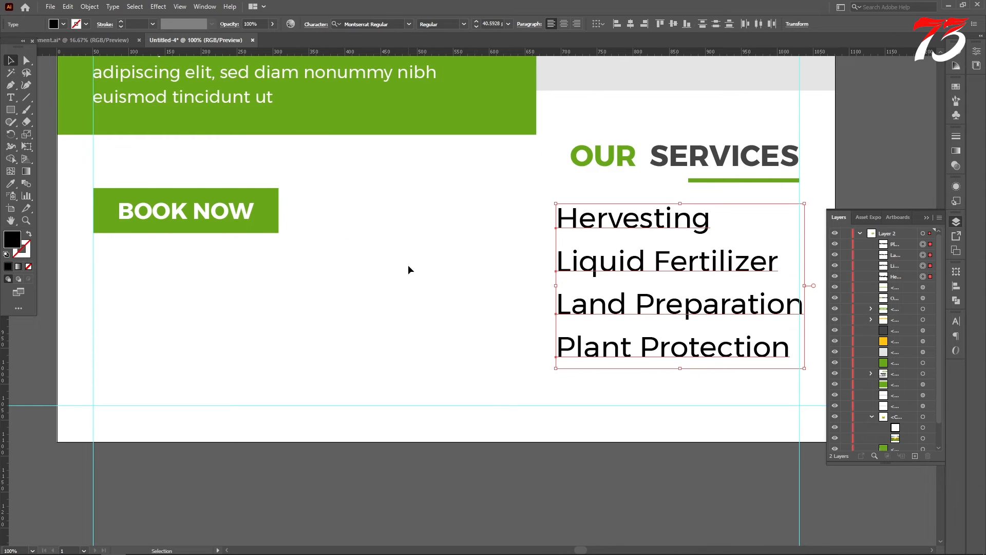
click(396, 24)
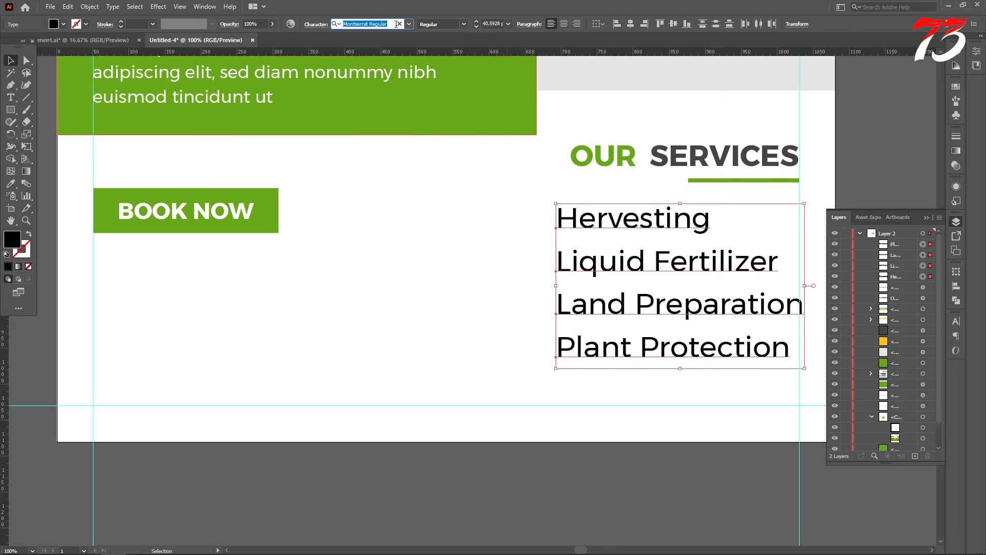
text(mon)
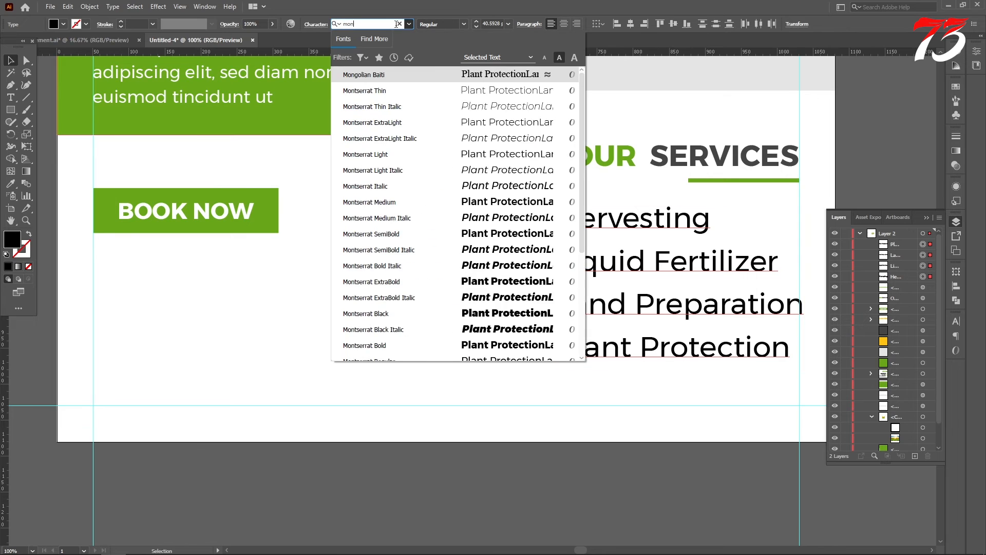
click(487, 202)
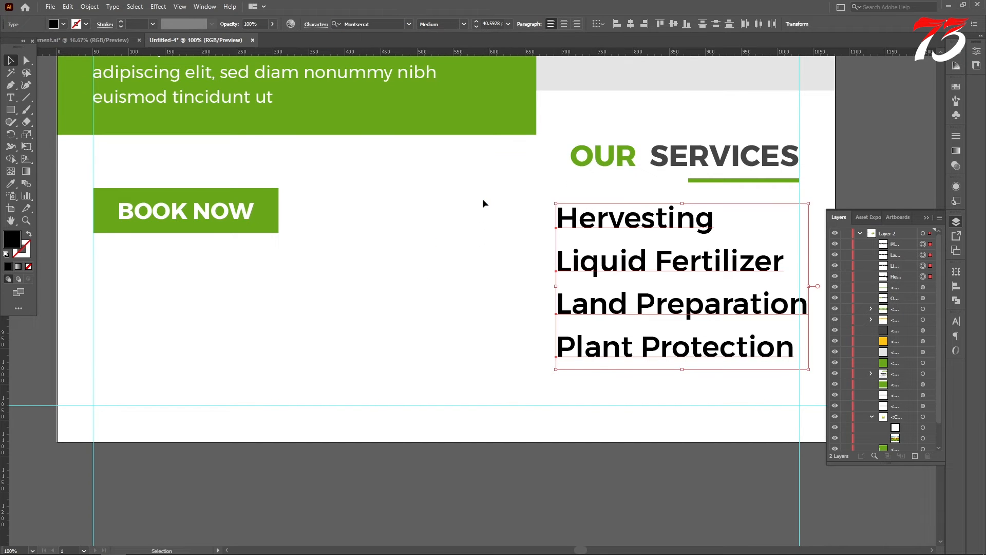
- Right-align the four service lines and scale them down, leaving a gap between them and the right margin guide
click(577, 24)
drag(485, 267, 688, 268)
drag(506, 286, 554, 286)
click(439, 264)
- Draw a bullet circle about 15 px in diameter between the Hervesting line and the right margin guide
drag(10, 110, 31, 131)
scroll(304, 216, down, 1)
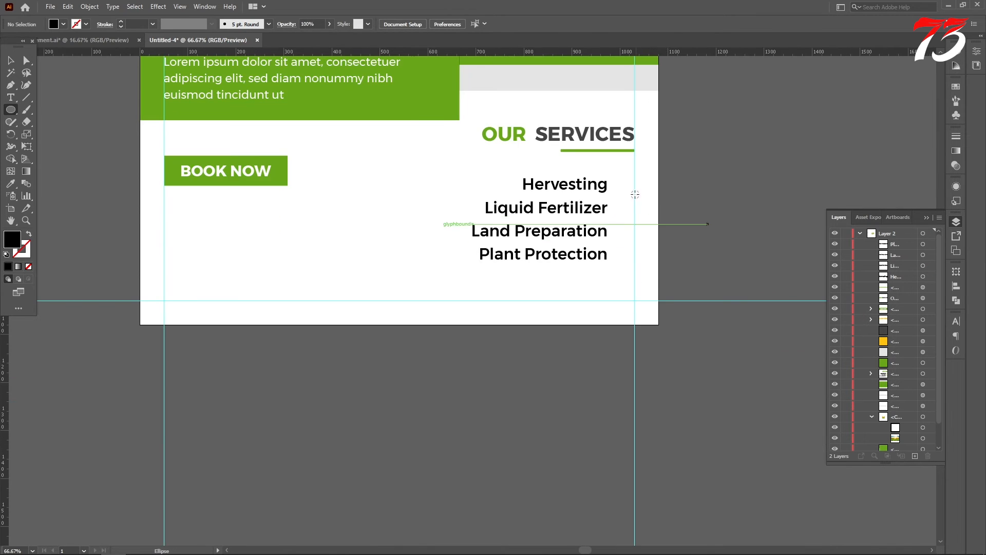
scroll(591, 169, up, 5)
drag(604, 164, 621, 188)
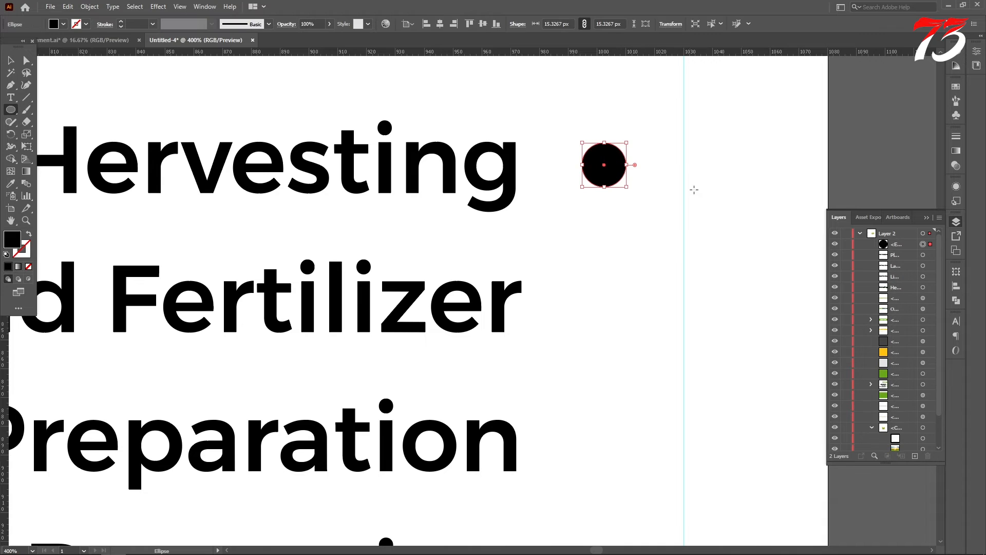
- Fill the bullet circle with the green sampled from the text panel
click(11, 183)
scroll(644, 334, down, 3)
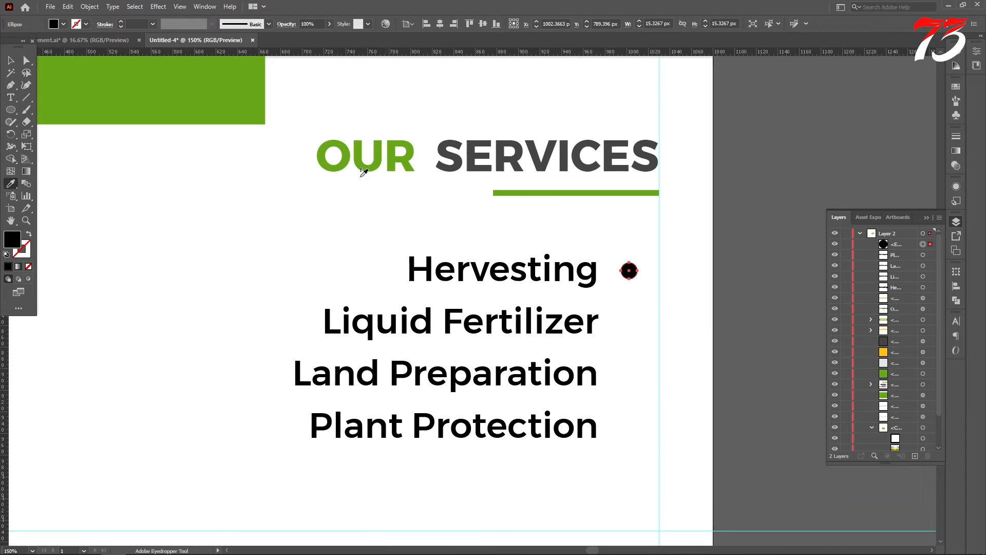
click(250, 103)
key(v)
scroll(670, 206, down, 2)
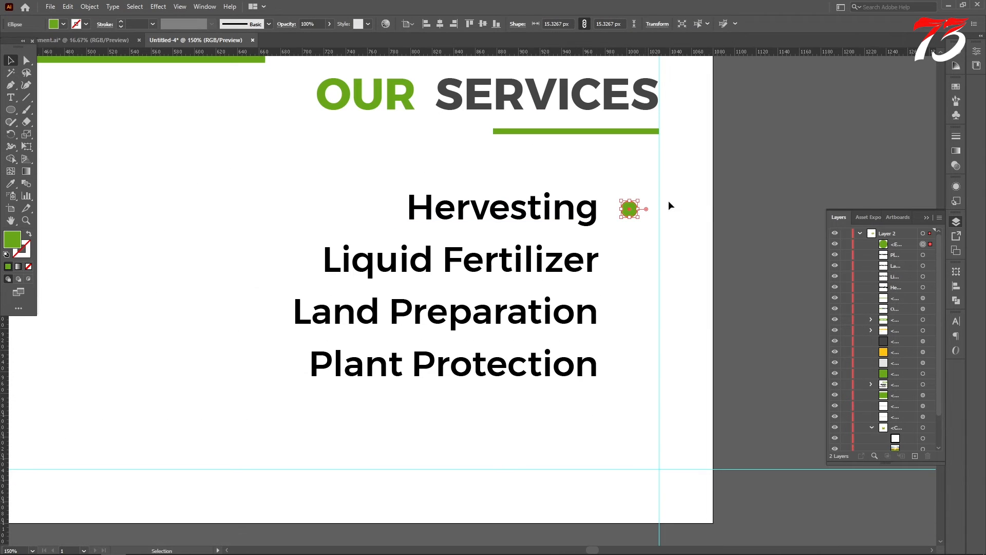
click(627, 236)
- Duplicate the green bullet straight down at equal spacing beside Liquid Fertilizer, Land Preparation and Plant Protection
scroll(628, 218, up, 4)
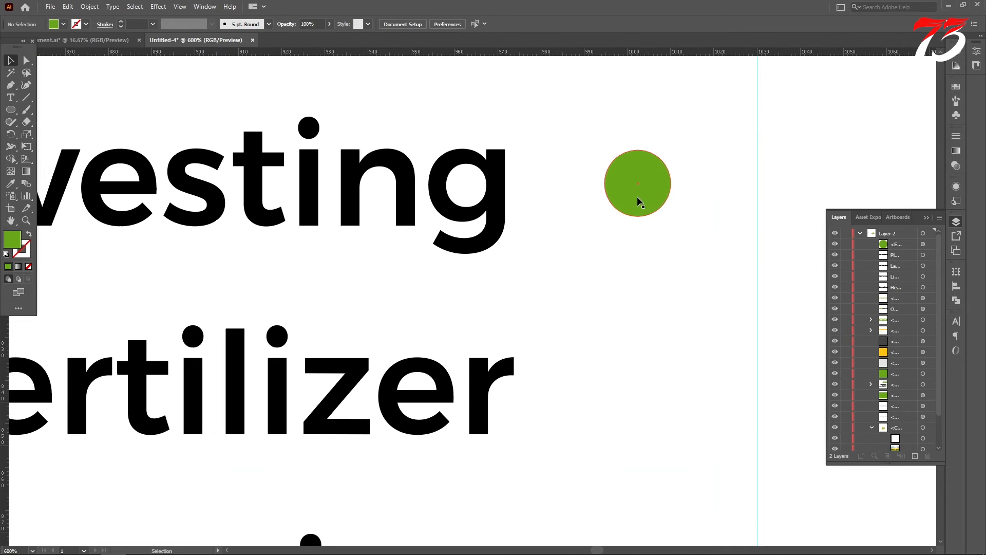
click(640, 191)
scroll(640, 192, down, 2)
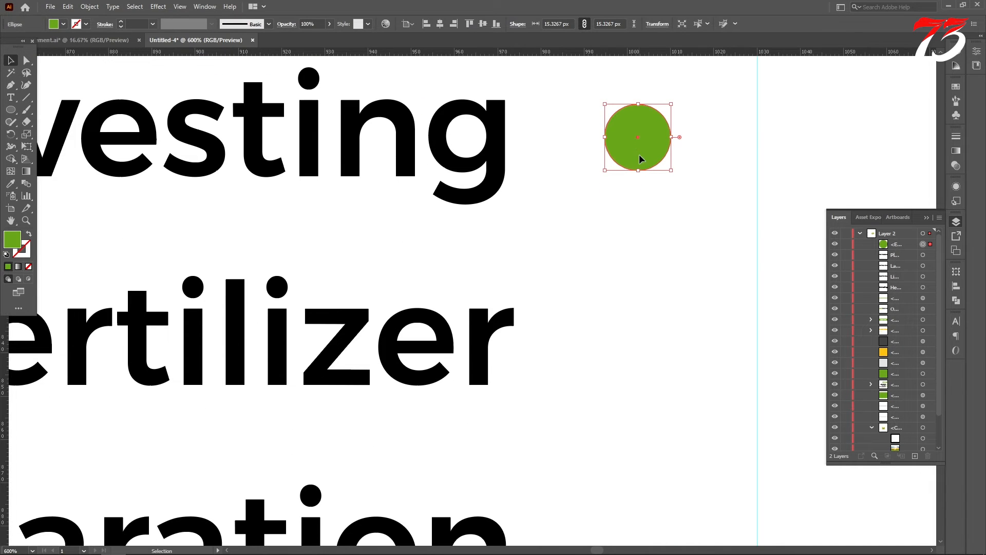
drag(641, 155, 648, 337)
scroll(646, 337, down, 2)
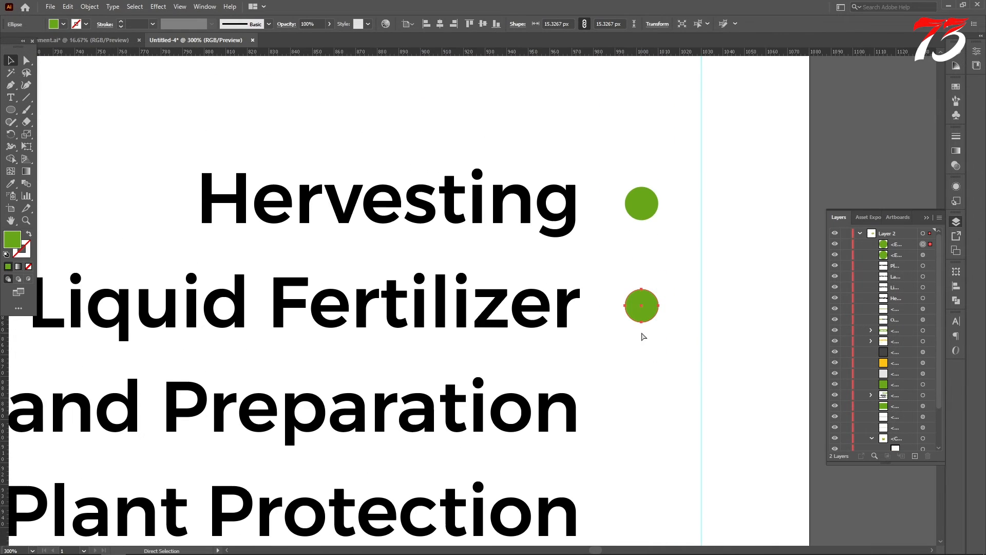
scroll(642, 335, left, 1)
key(ctrl+d)
key(ctrl+d)
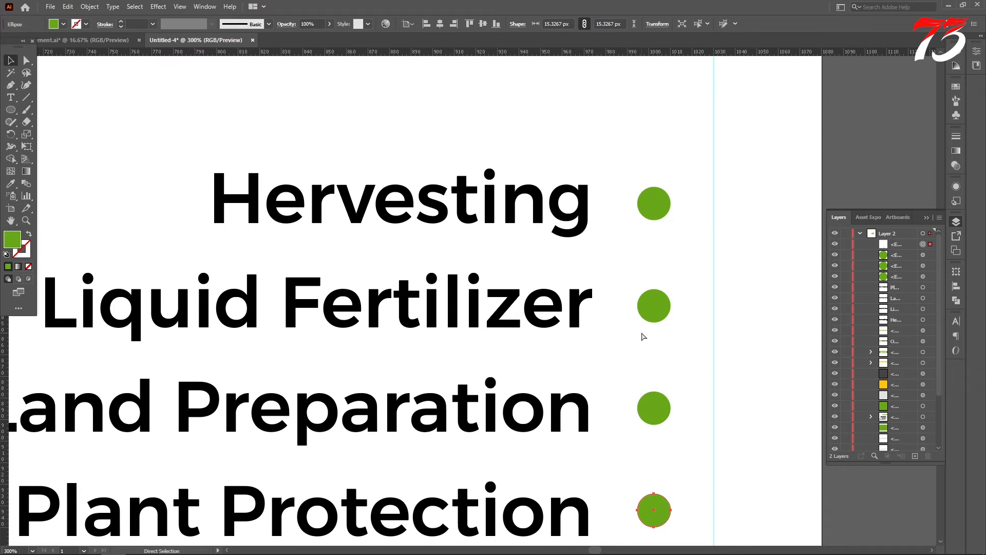
scroll(642, 335, down, 3)
scroll(642, 331, down, 5)
click(754, 267)
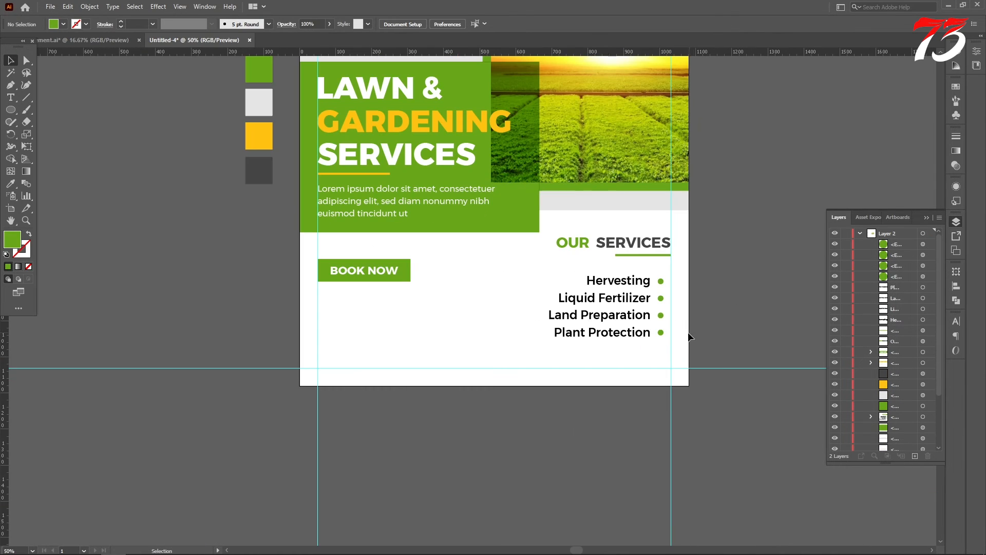
- Align the Plant Protection text and its green bullet to each other's vertical centre
scroll(665, 331, up, 3)
scroll(648, 342, up, 3)
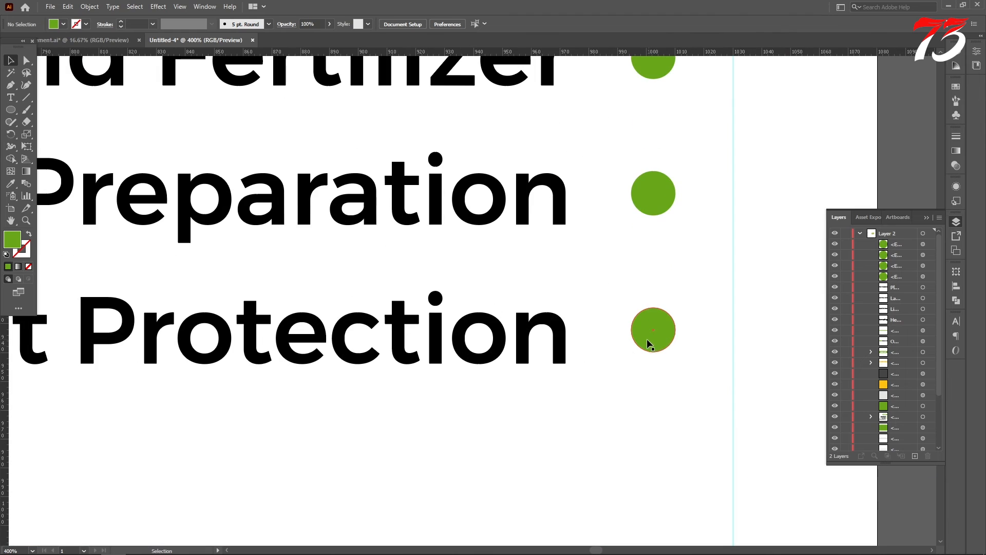
click(648, 335)
shift+click(558, 343)
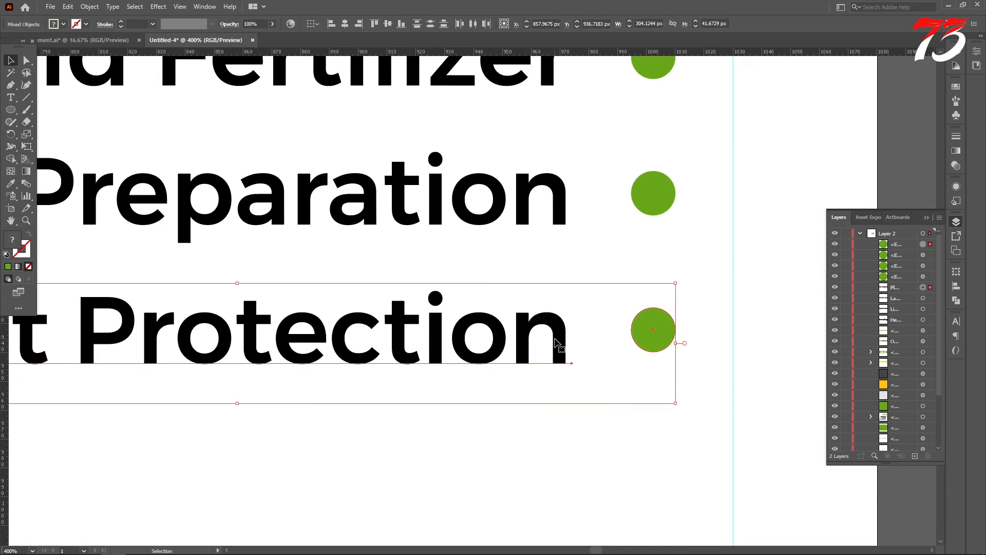
click(389, 24)
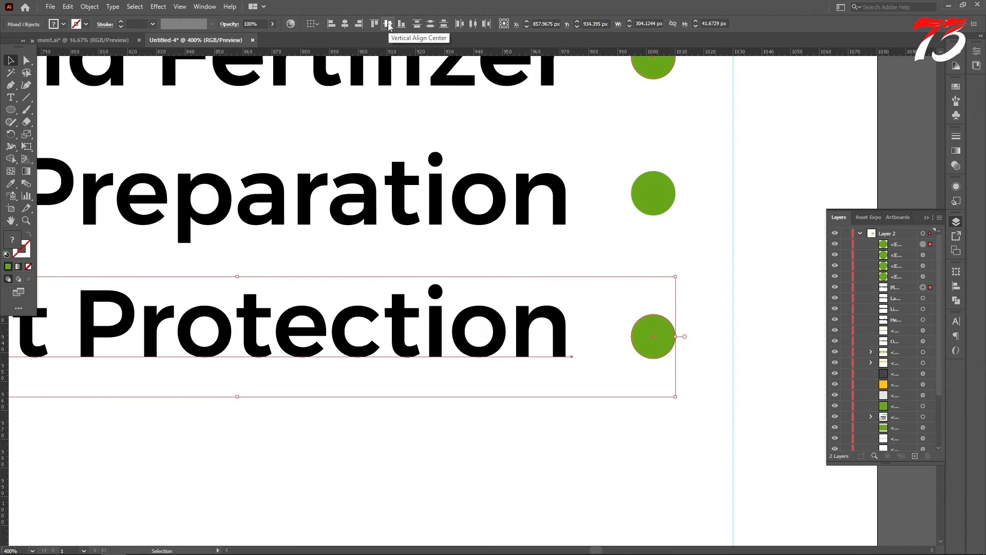
- Align the Land Preparation, Liquid Fertilizer and Hervesting texts each to the vertical centre of their green bullets
click(660, 193)
shift+click(555, 203)
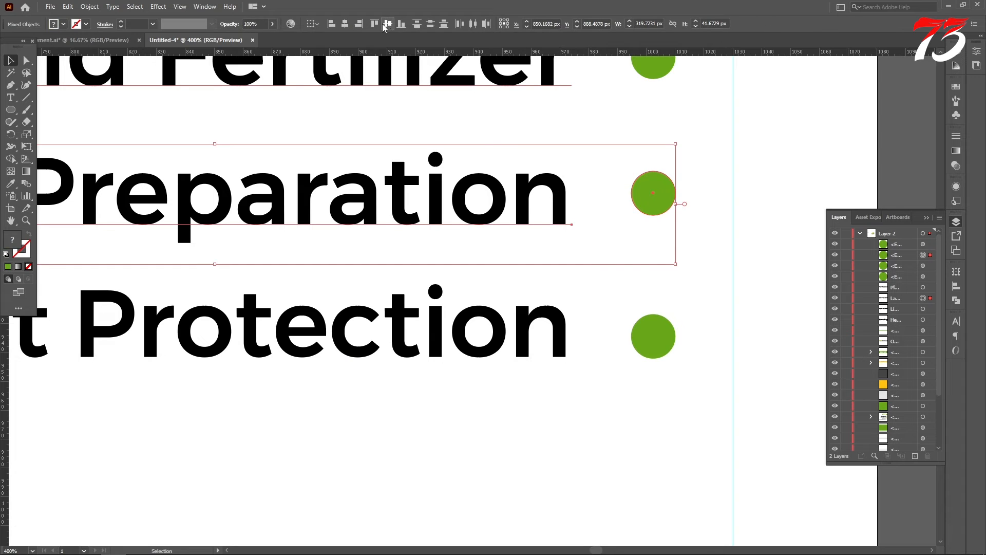
click(384, 24)
scroll(625, 186, up, 3)
shift+click(573, 175)
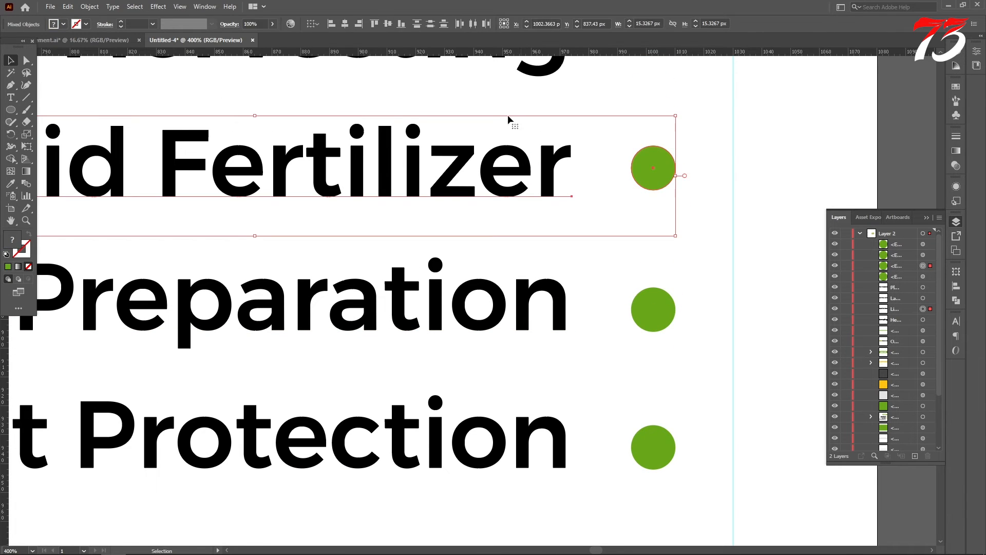
scroll(614, 149, up, 3)
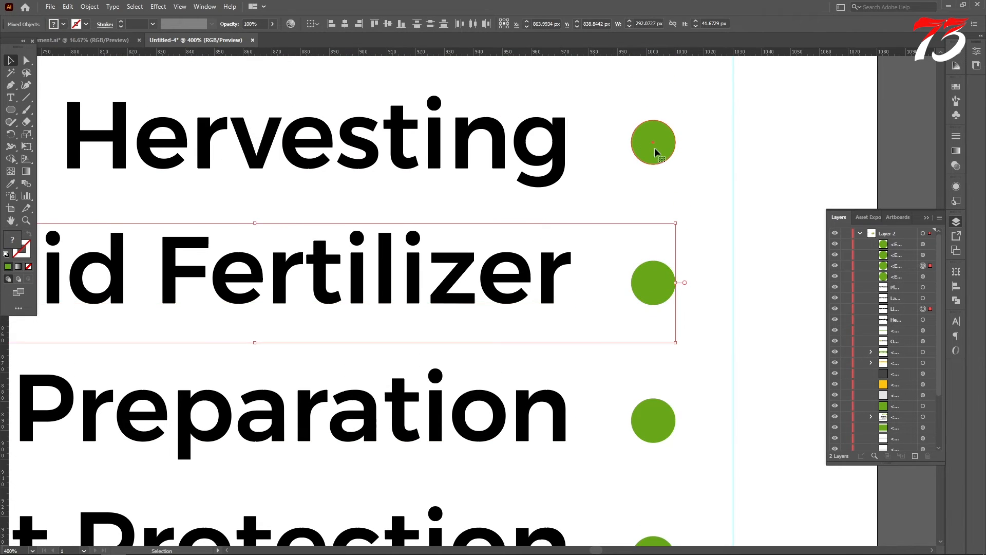
click(655, 147)
shift+click(554, 150)
click(388, 24)
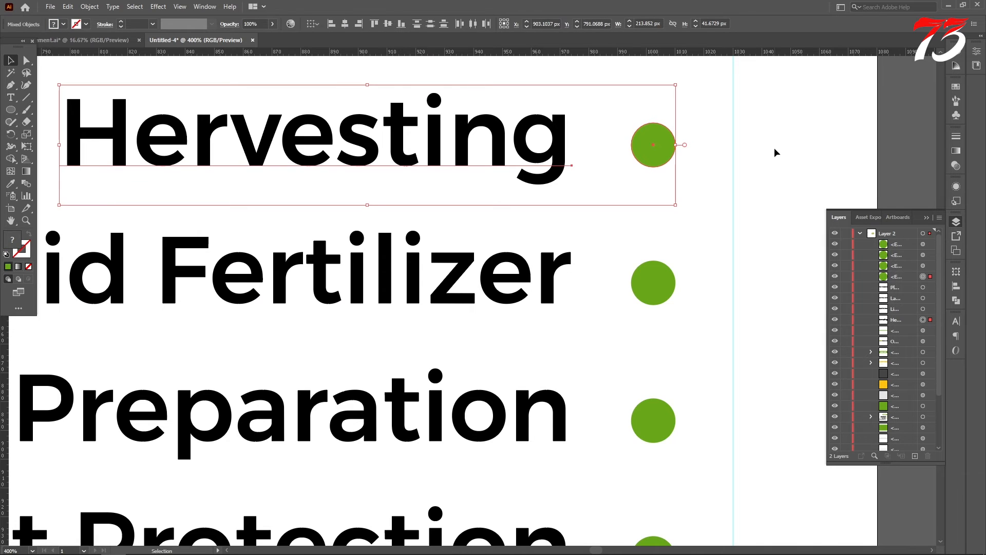
click(775, 149)
- Group each of the four service lines with its own green bullet
scroll(694, 148, down, 2)
drag(698, 149, 550, 155)
key(ctrl+g)
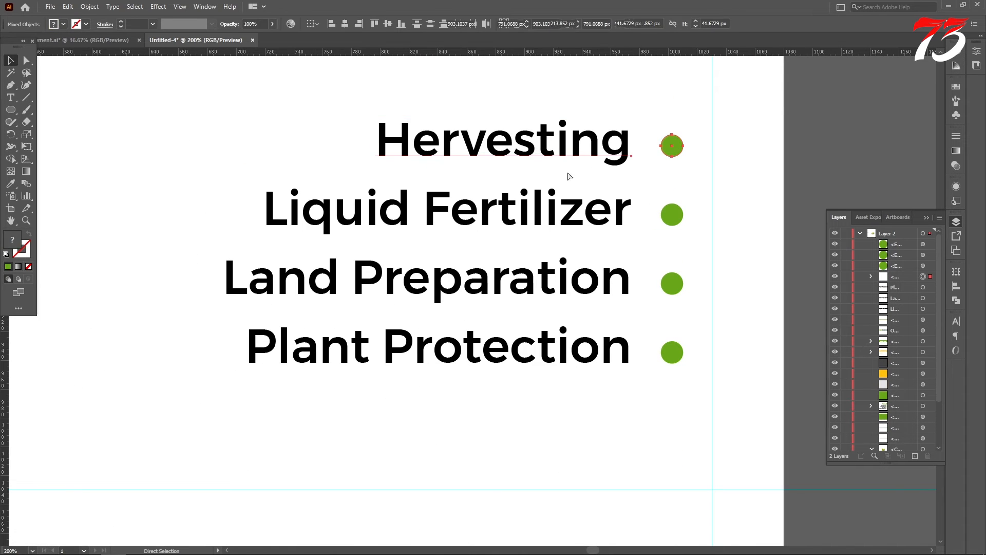
drag(711, 231, 550, 214)
key(ctrl+g)
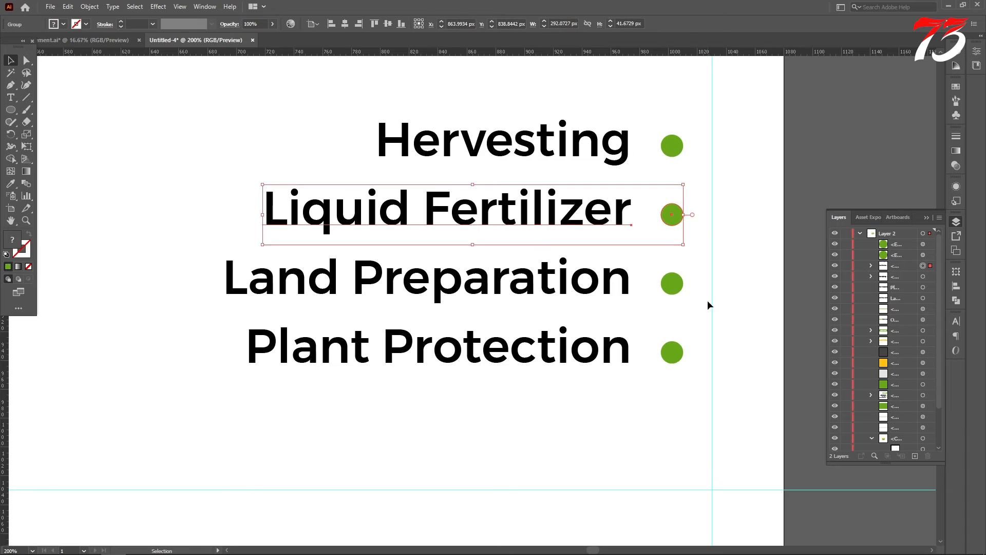
drag(709, 305, 561, 283)
key(ctrl+g)
drag(697, 370, 571, 346)
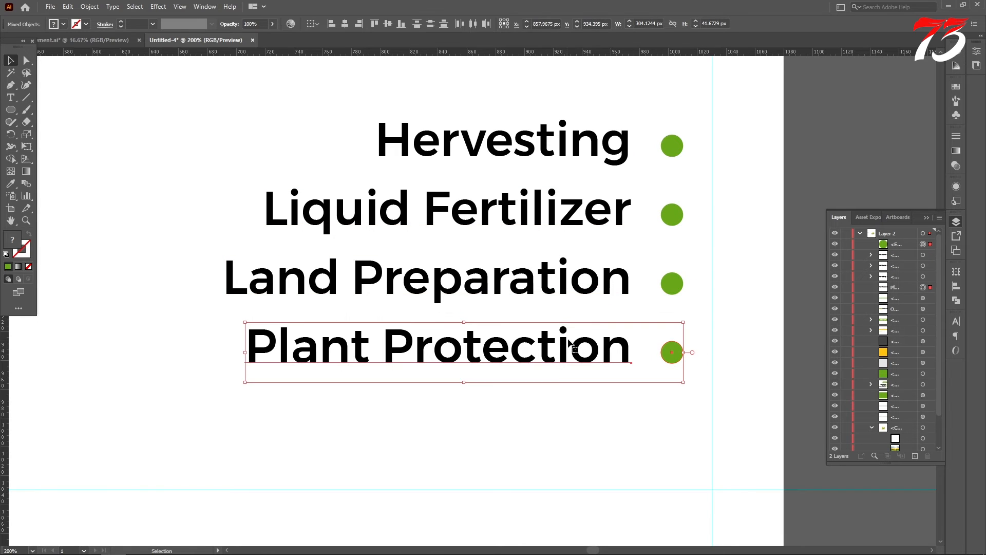
key(ctrl+g)
click(770, 233)
- Nudge the four grouped service lines right until their bullets meet the right margin guide
scroll(770, 233, down, 3)
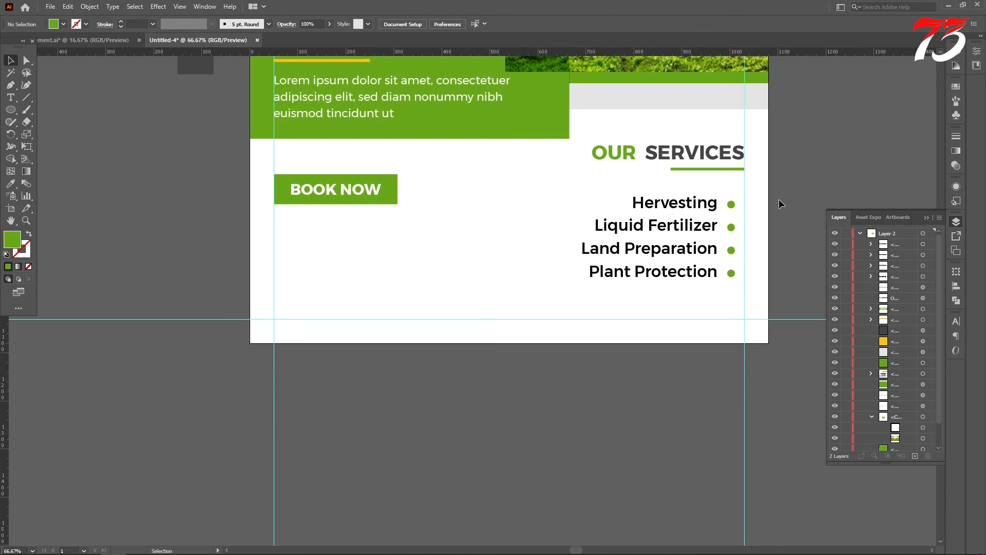
scroll(727, 272, up, 1)
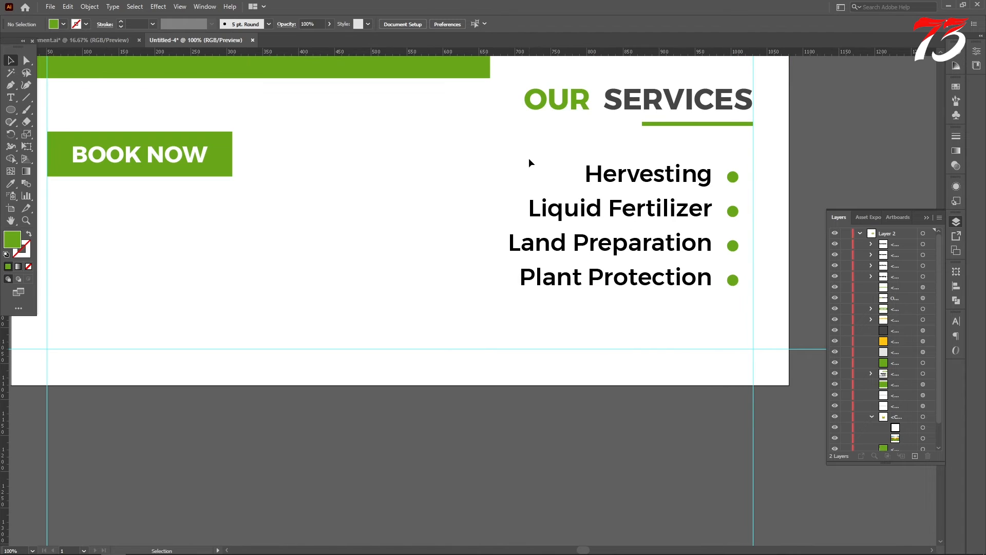
drag(529, 159, 659, 297)
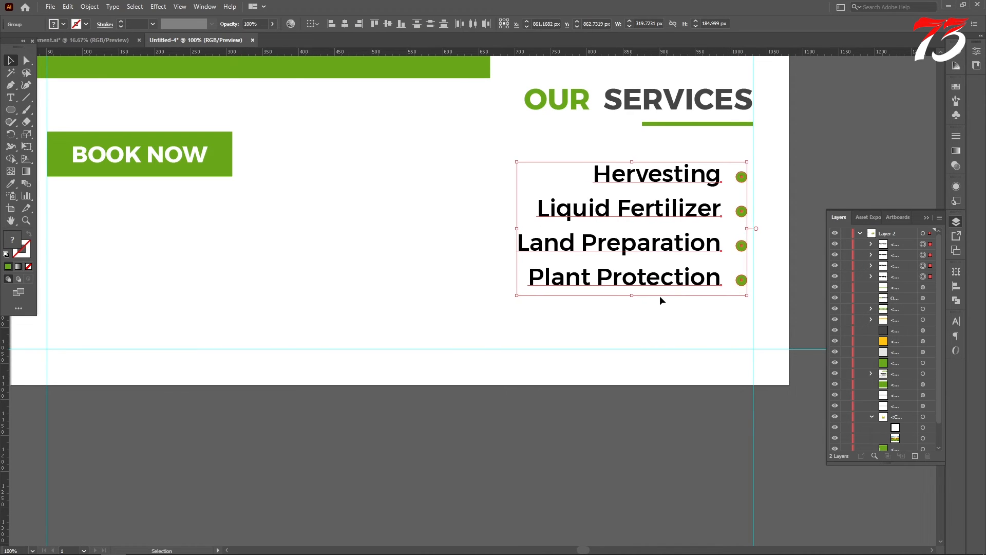
key(Right)
key(Right)
key(Right)
key(Right)
key(Right)
key(Right)
key(Right)
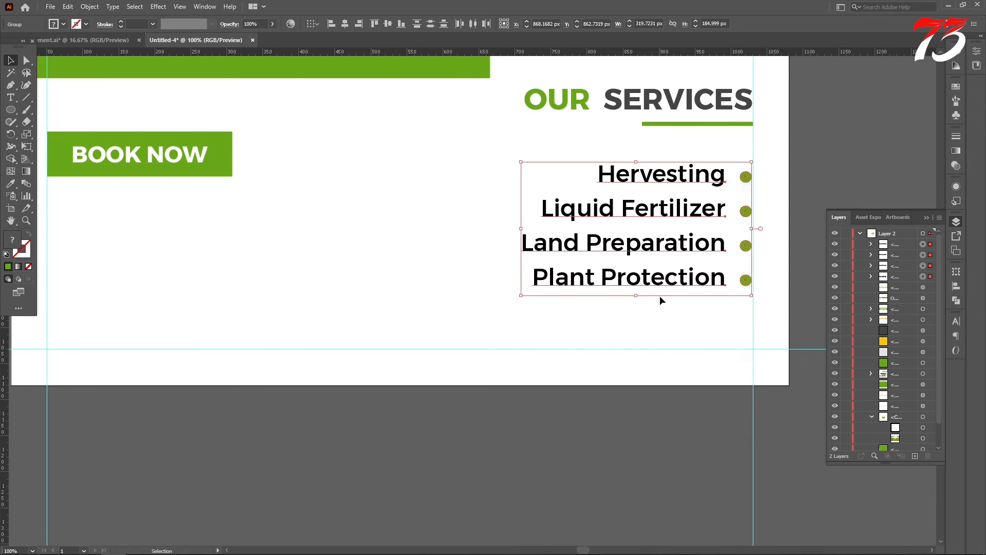
- Enlarge the services list, then scale the OUR SERVICES heading and its underline to about 405 px wide
scroll(665, 266, down, 2)
drag(659, 218, 467, 169)
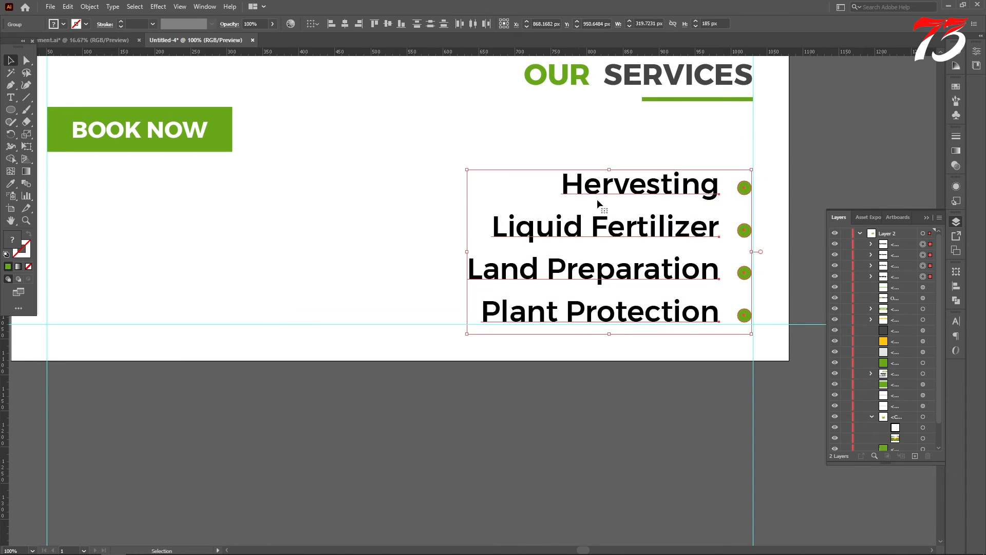
scroll(541, 165, up, 3)
drag(604, 207, 461, 233)
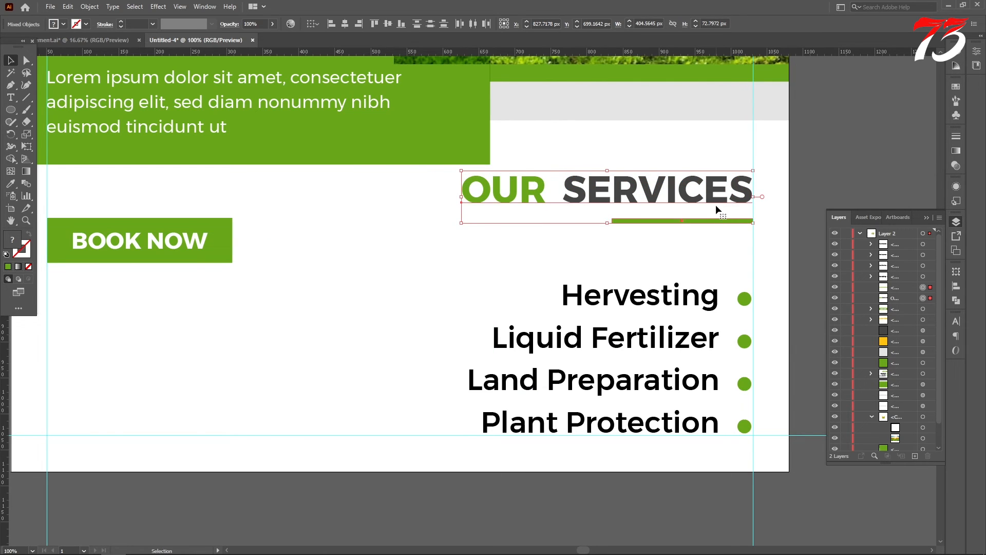
- Nudge the OUR SERVICES heading and its underline down 13 px towards the services list
key(Down)
key(Down)
key(Down)
key(Down)
key(Down)
key(Down)
key(Down)
key(Down)
key(Down)
key(Down)
key(Down)
key(Down)
key(Down)
click(851, 136)
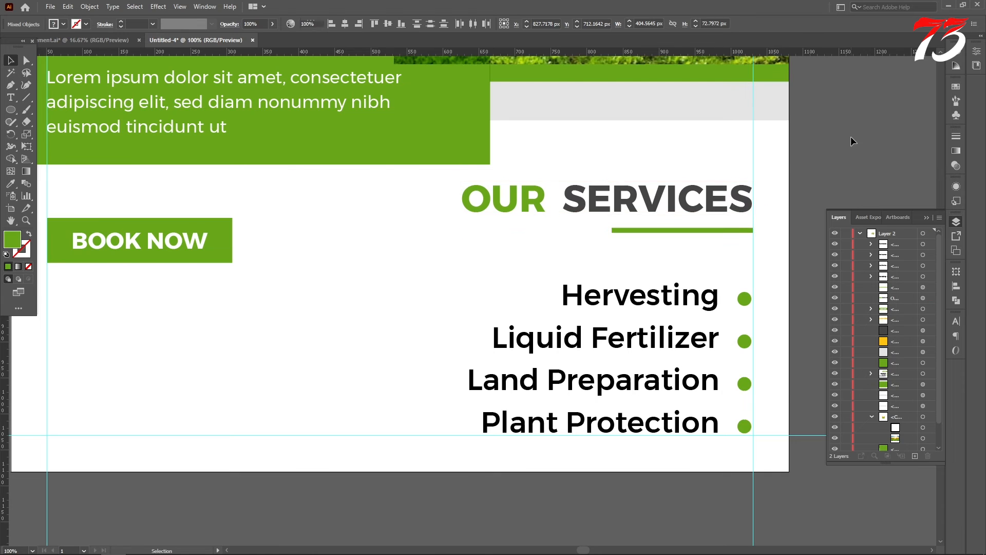
- Move the contact details group from the far pasteboard closer to the artboard
scroll(616, 205, down, 5)
scroll(596, 194, up, 2)
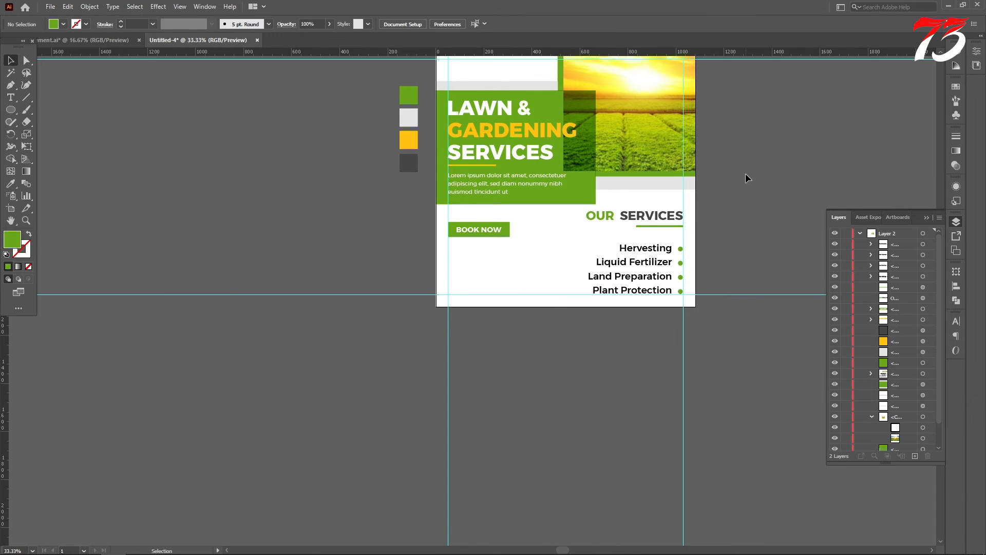
scroll(633, 248, up, 2)
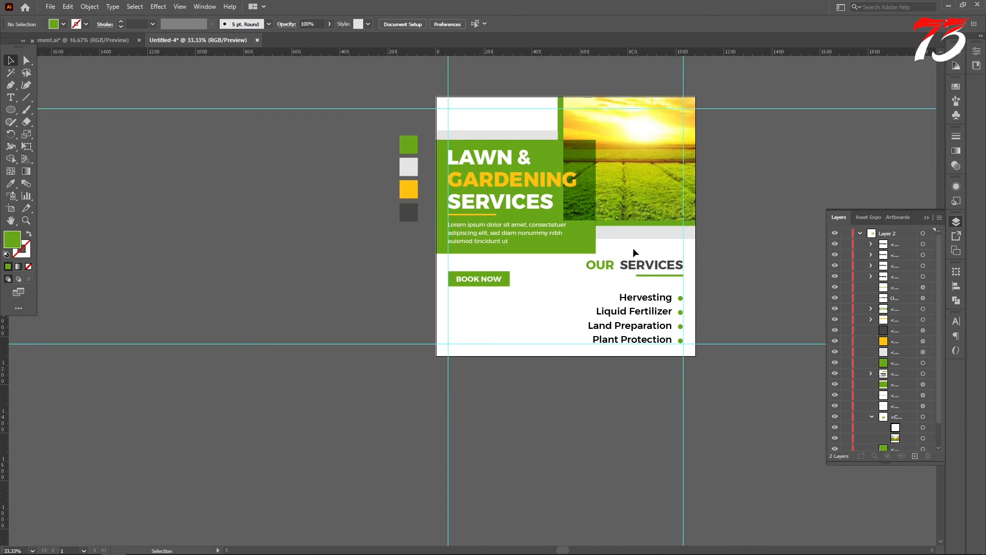
scroll(589, 231, down, 2)
scroll(308, 213, up, 2)
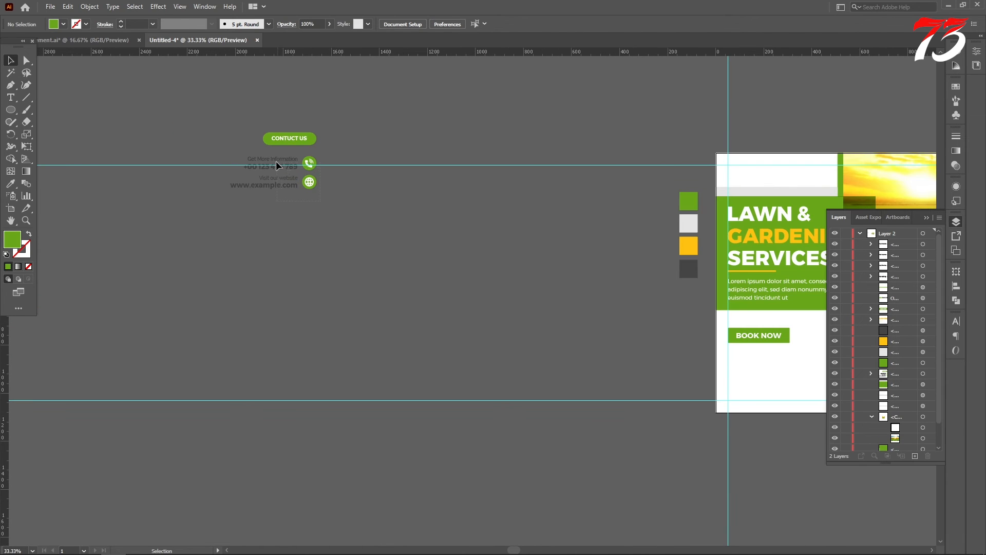
click(289, 171)
drag(289, 171, 531, 328)
scroll(542, 326, up, 3)
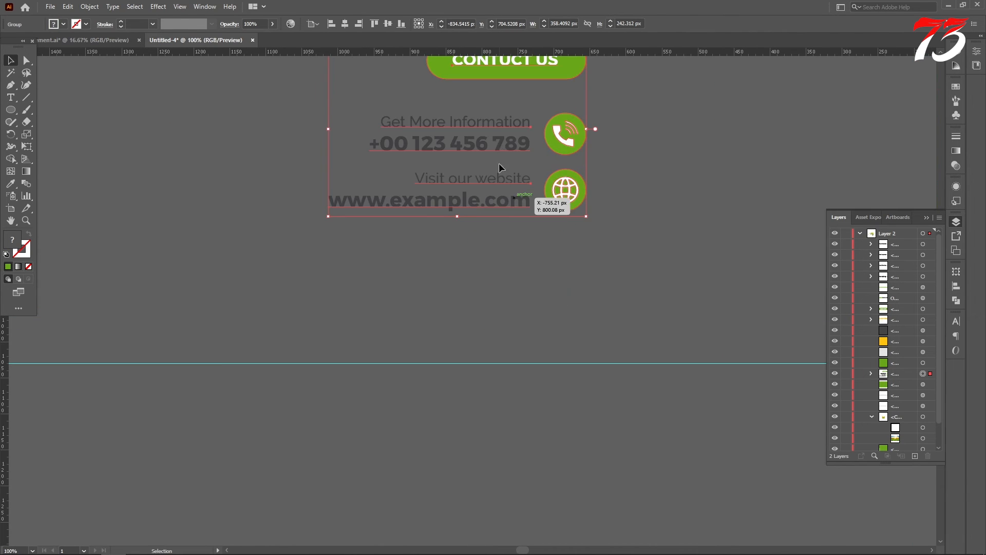
- Ungroup the contact details until the CONTUCT US button, the two icons and their text blocks are separate objects
right_click(494, 136)
click(523, 236)
click(540, 262)
scroll(554, 272, up, 1)
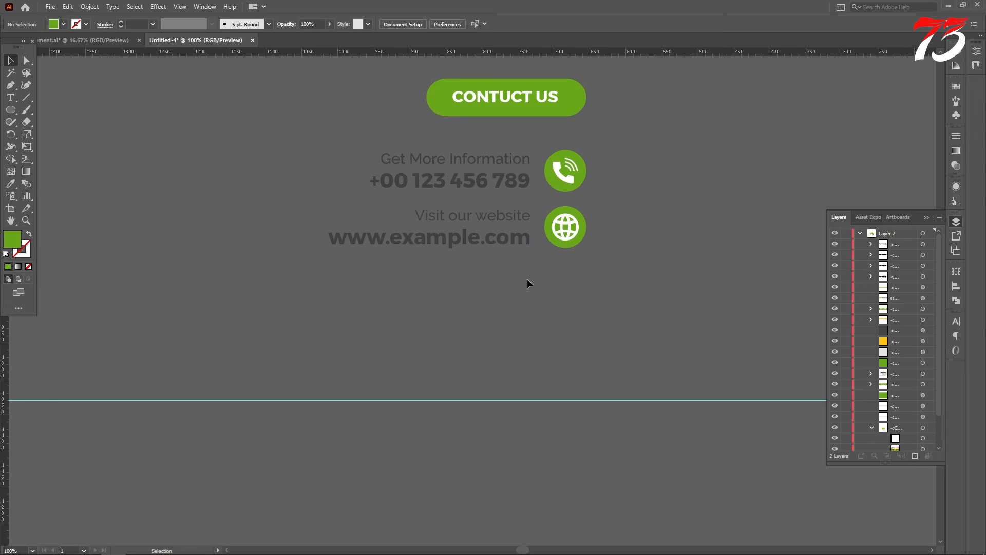
click(456, 157)
right_click(497, 173)
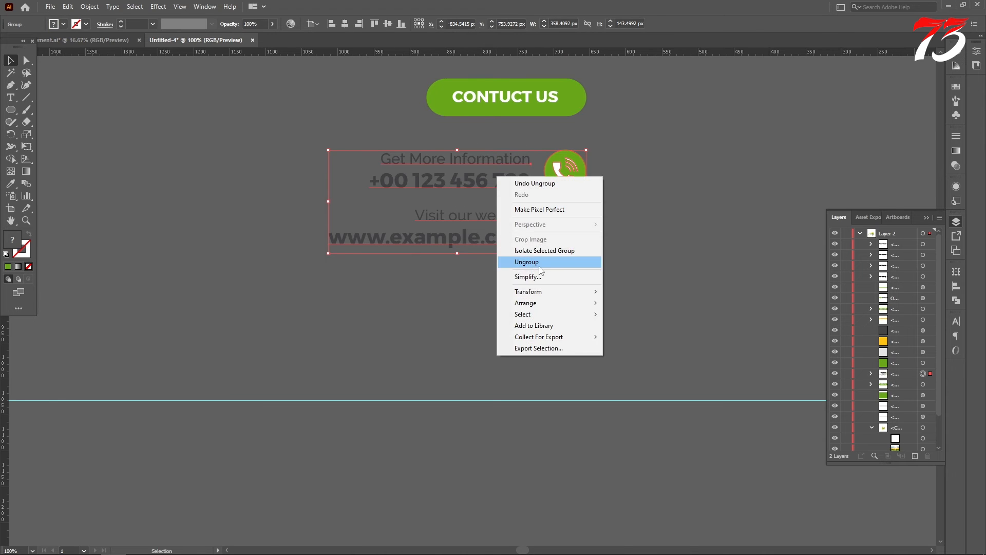
click(538, 261)
click(496, 244)
click(497, 238)
right_click(498, 238)
click(533, 329)
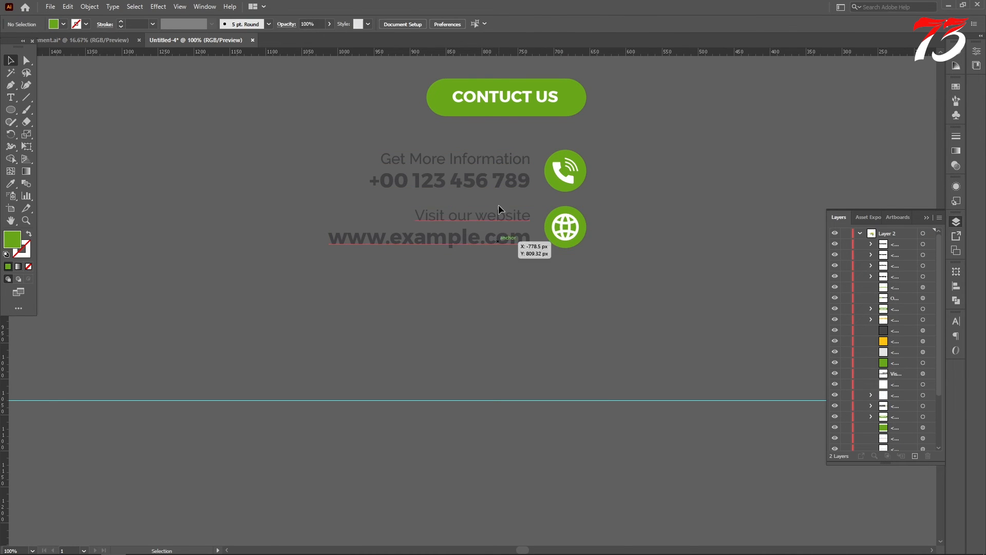
click(500, 183)
right_click(500, 183)
click(532, 269)
- Left-align the phone and website texts and place them to the right of their round icons
drag(511, 292, 459, 144)
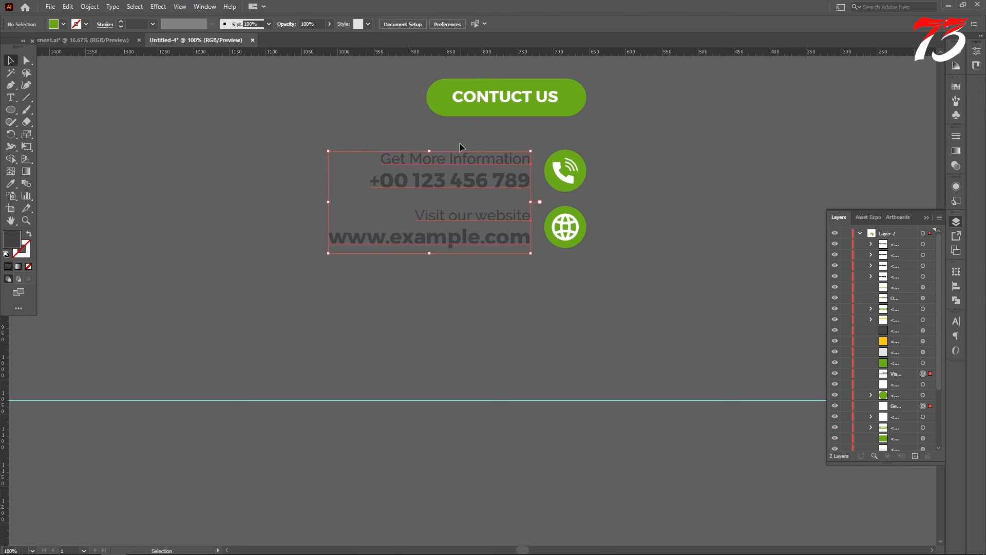
click(551, 25)
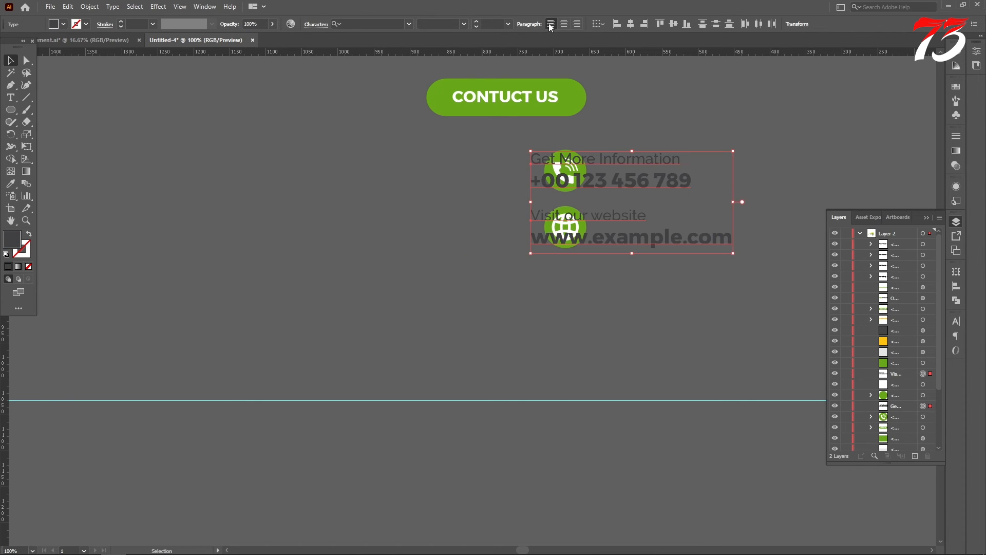
drag(599, 170, 674, 184)
click(460, 211)
scroll(461, 211, down, 4)
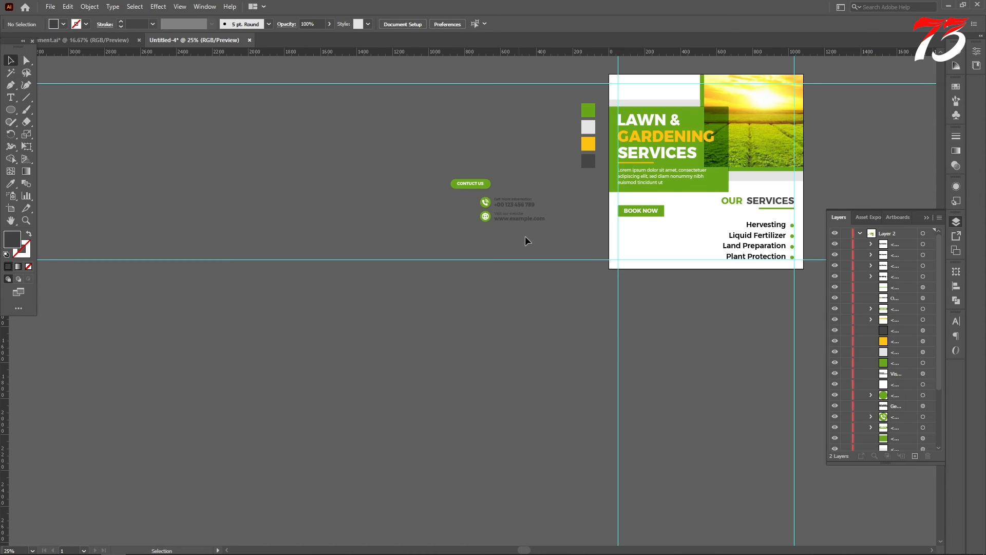
- Move the icons and contact texts together onto the artboard, below BOOK NOW beside the left margin guide
scroll(536, 233, up, 3)
drag(405, 155, 727, 255)
scroll(421, 190, down, 1)
scroll(386, 255, down, 1)
scroll(385, 251, down, 6)
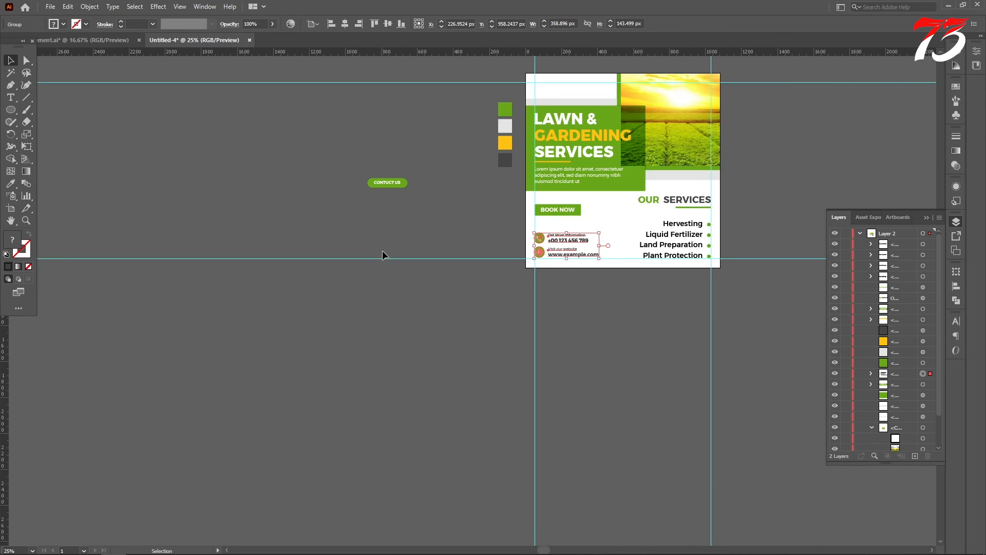
scroll(567, 188, up, 4)
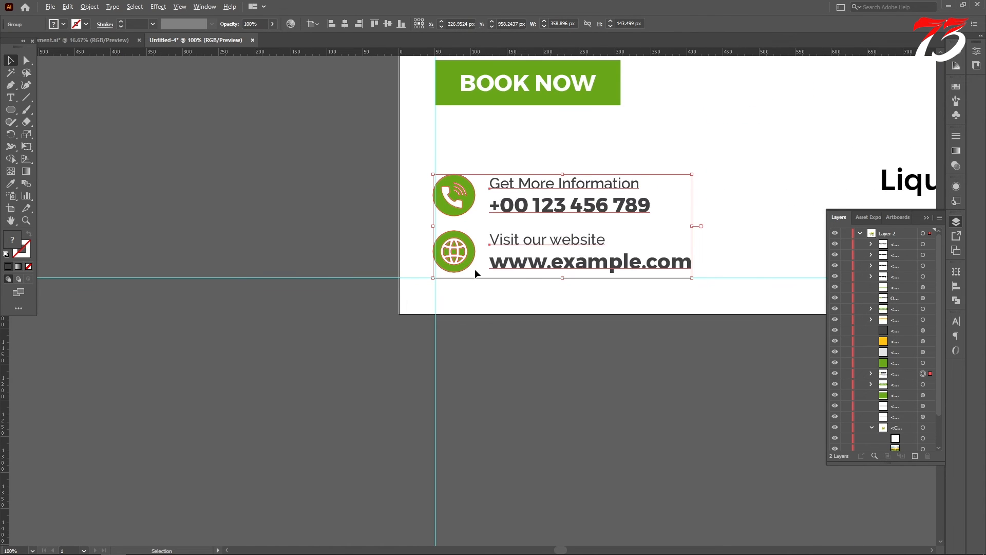
- Nudge the contact block 3 px right and 7 px down so its icons meet the left and bottom margin guides
scroll(475, 273, up, 3)
key(Right)
key(Right)
key(Right)
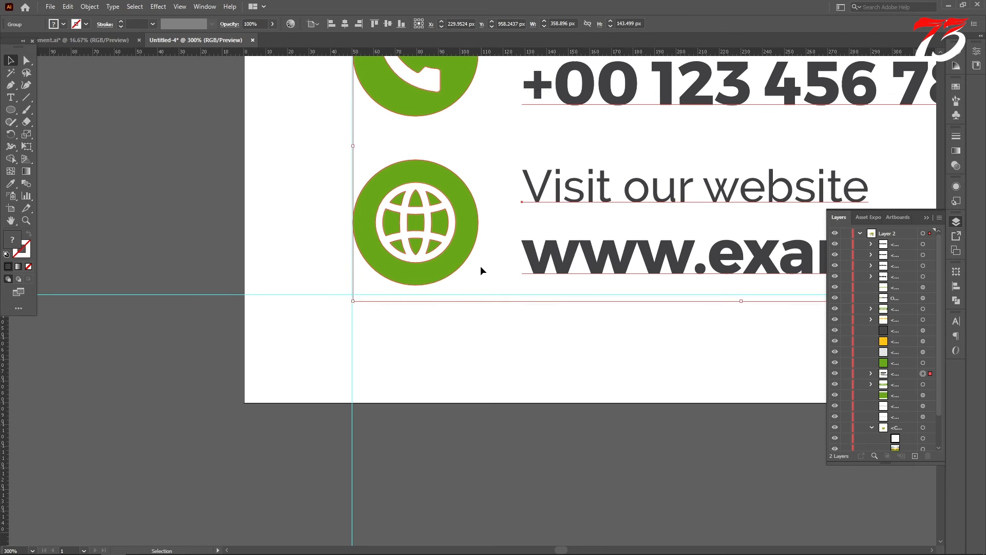
key(Down)
key(Down)
key(Down)
key(Down)
key(Down)
key(Down)
key(Down)
scroll(478, 259, down, 3)
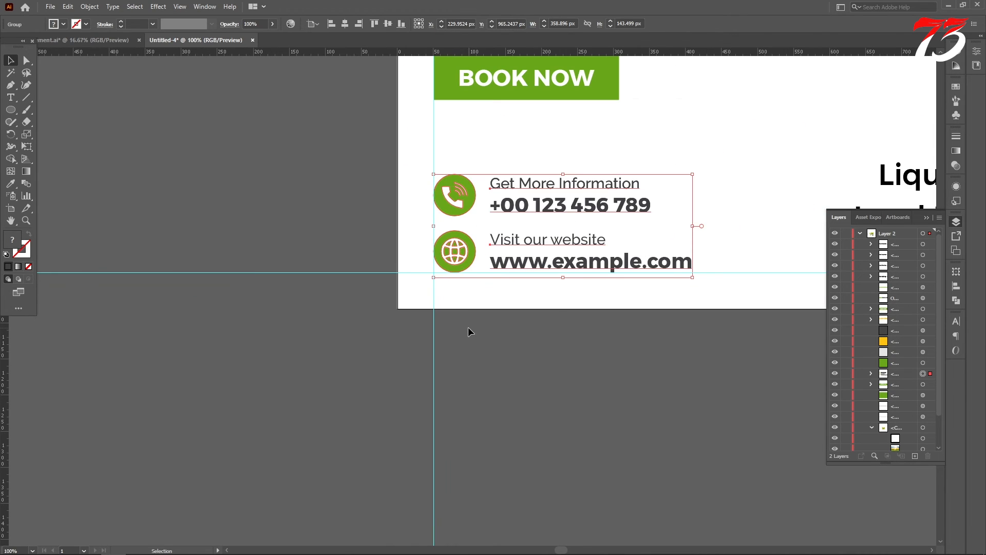
- Ungroup the contact block on the artboard and clear the selection
click(468, 328)
right_click(451, 194)
click(477, 298)
click(417, 192)
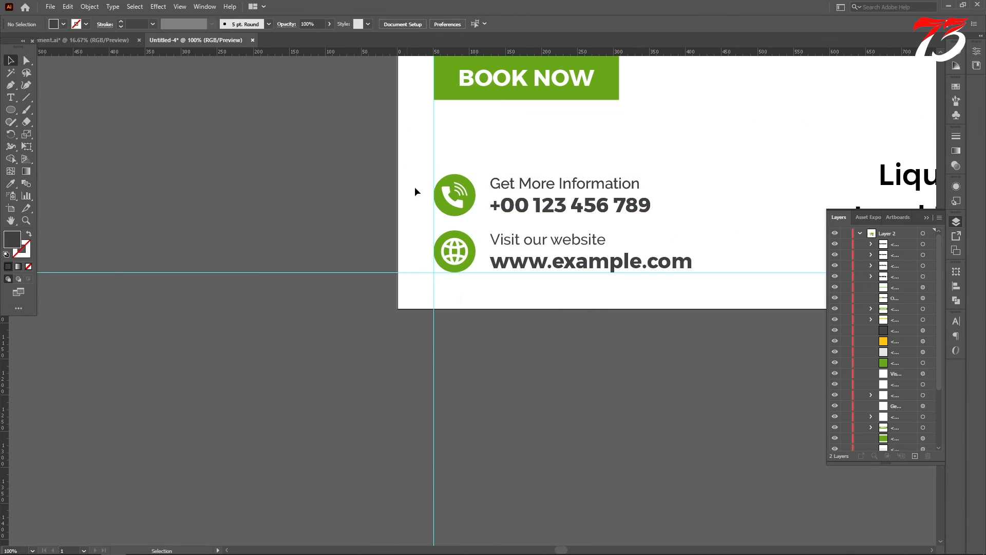
- Move the phone icon and its Get More Information text up, widening the gap above the website line
click(449, 206)
shift+click(501, 206)
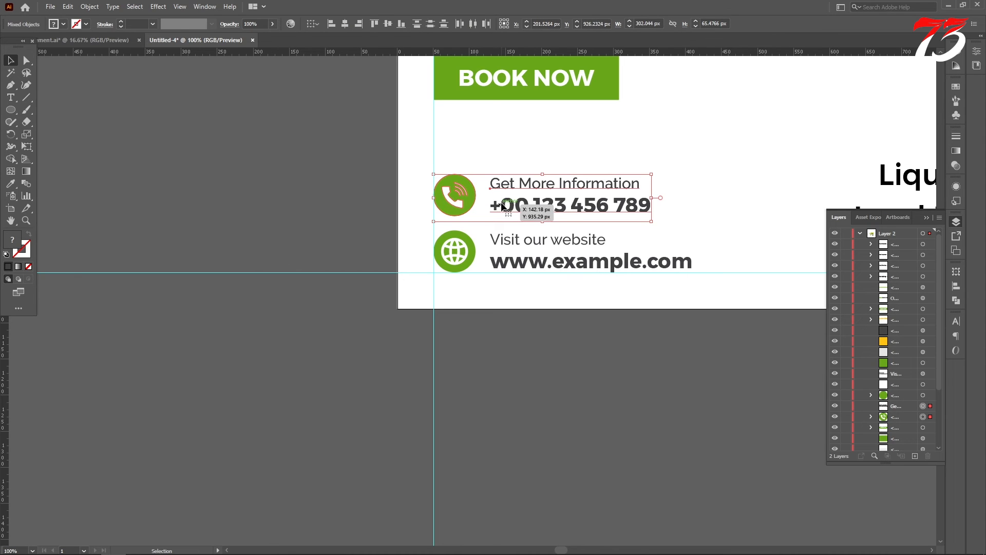
drag(501, 206, 502, 196)
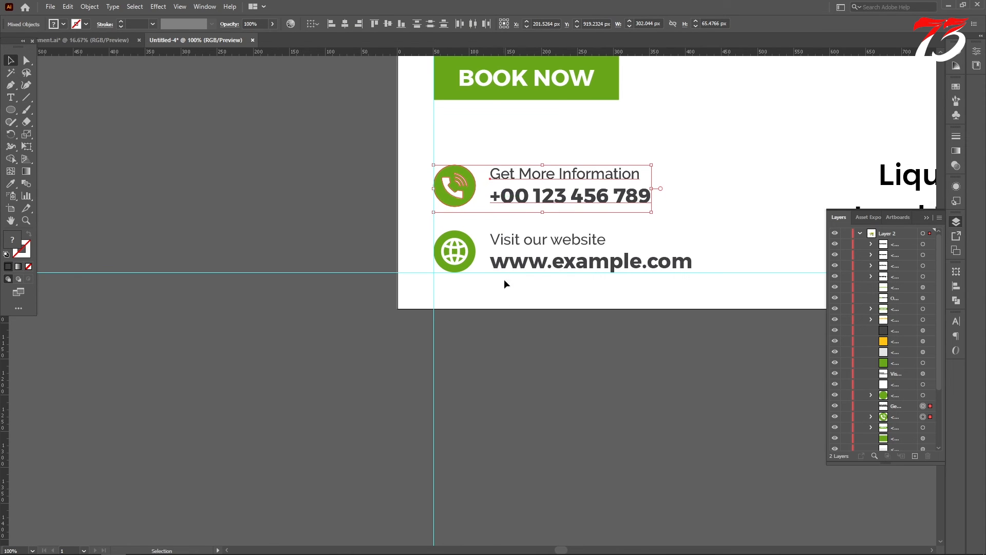
key(Up)
key(Up)
key(Up)
click(511, 322)
- Examine the spacing between the BOOK NOW button and the contact lines, and the overall post layout
scroll(477, 227, down, 3)
scroll(497, 186, up, 2)
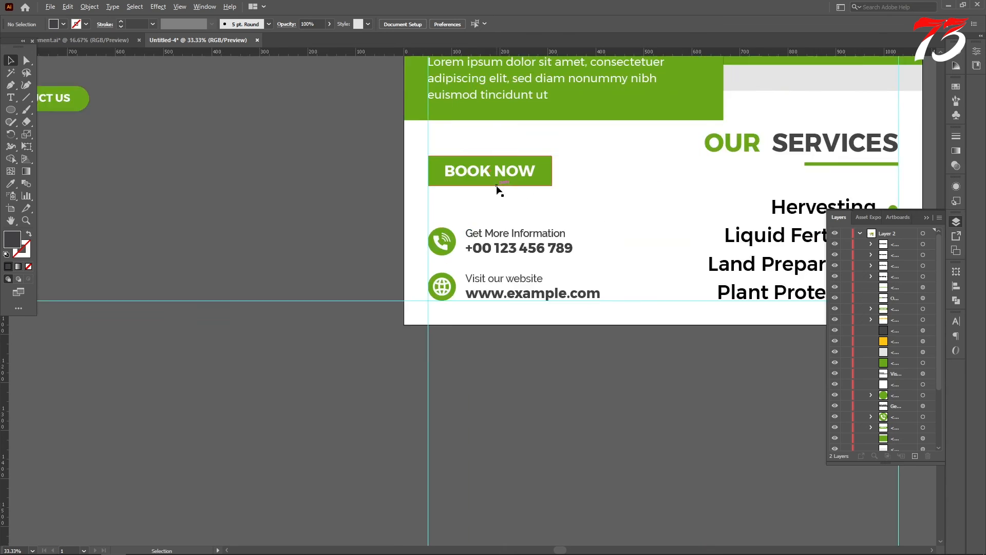
scroll(497, 190, up, 3)
click(493, 171)
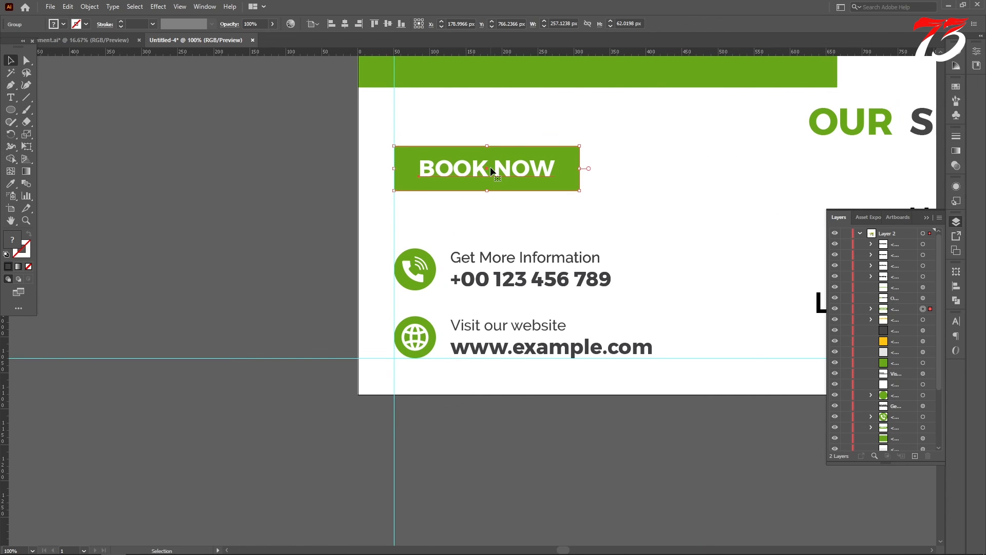
click(306, 196)
scroll(484, 202, down, 4)
scroll(395, 263, up, 2)
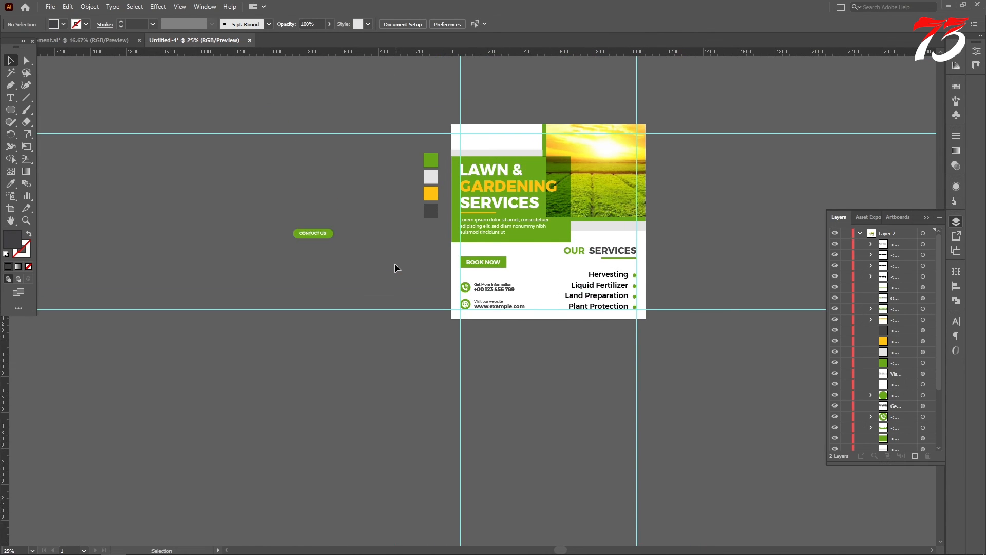
scroll(262, 189, down, 2)
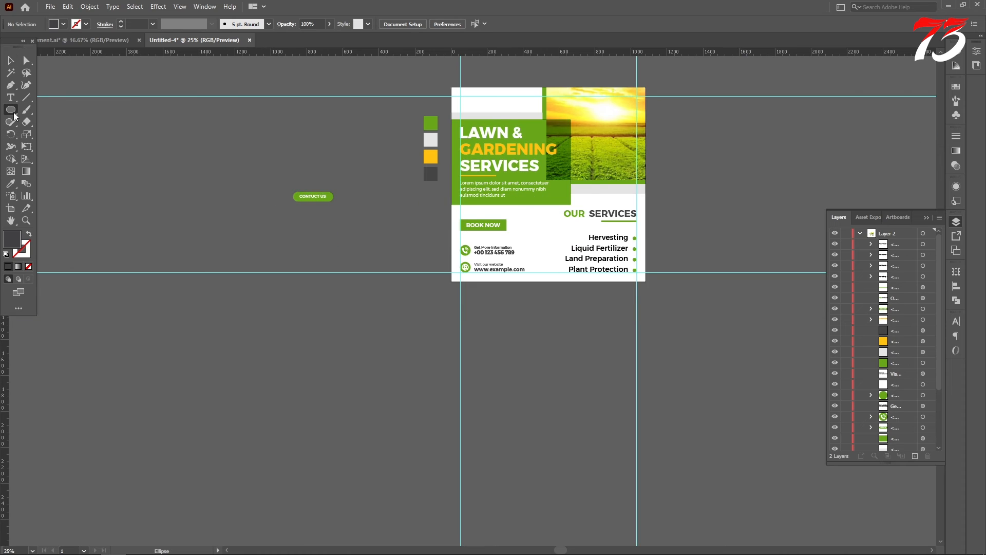
- Draw a rectangle about 1148 × 86 px from the bottom margin guide past the artboard's lower and side edges
drag(14, 116, 51, 110)
scroll(496, 260, down, 1)
scroll(584, 246, up, 3)
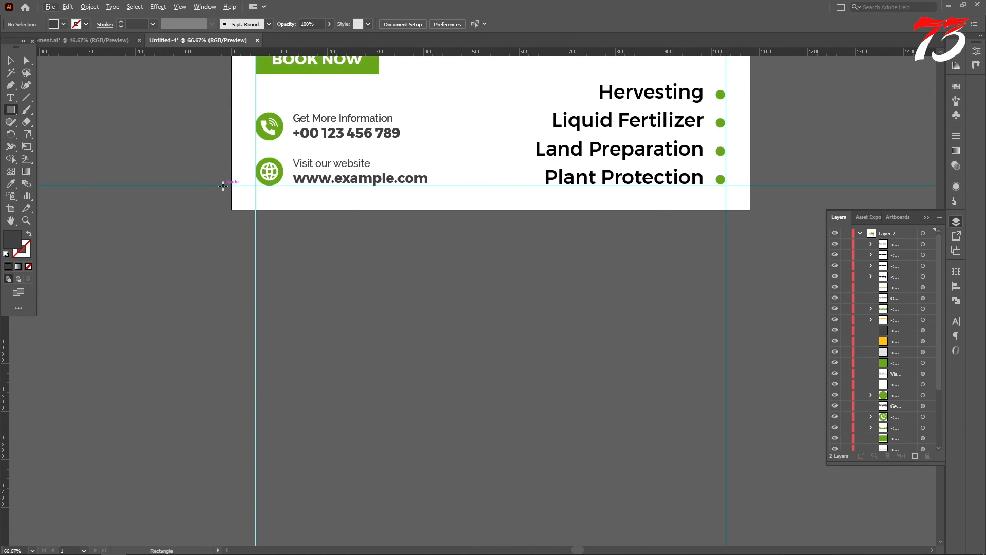
drag(225, 185, 777, 227)
- Fill the bottom strip with the light grey sampled from the design
key(i)
scroll(506, 219, down, 3)
scroll(507, 219, up, 5)
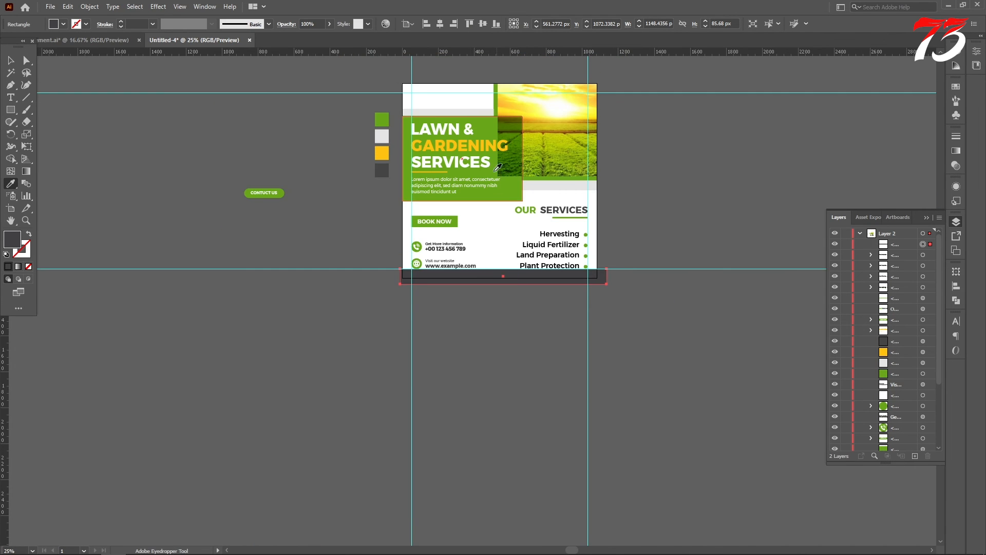
scroll(454, 154, up, 3)
click(459, 137)
scroll(457, 138, down, 3)
click(10, 60)
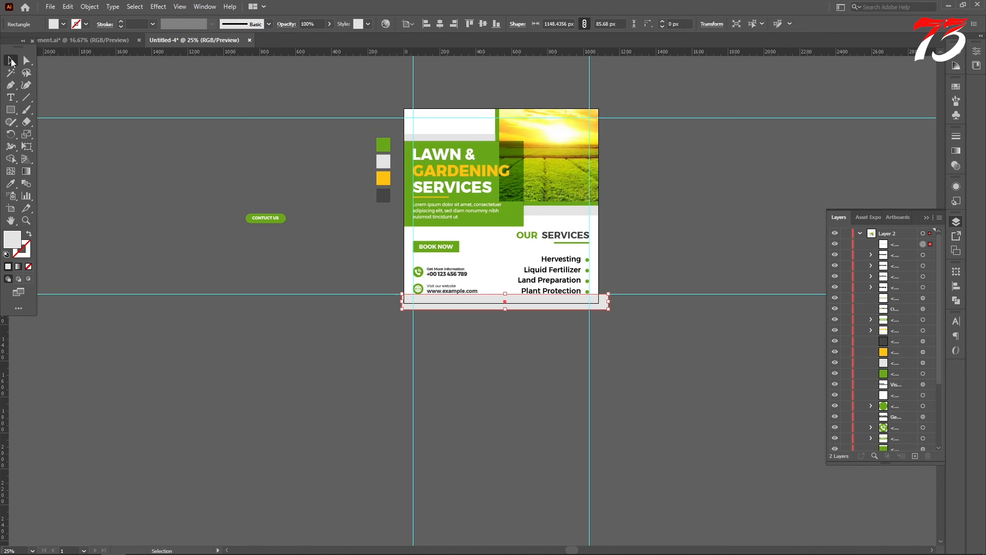
- Lower the grey strip's top edge slightly, making it about 85 px high, and clear the selection
scroll(493, 302, up, 10)
scroll(553, 265, down, 3)
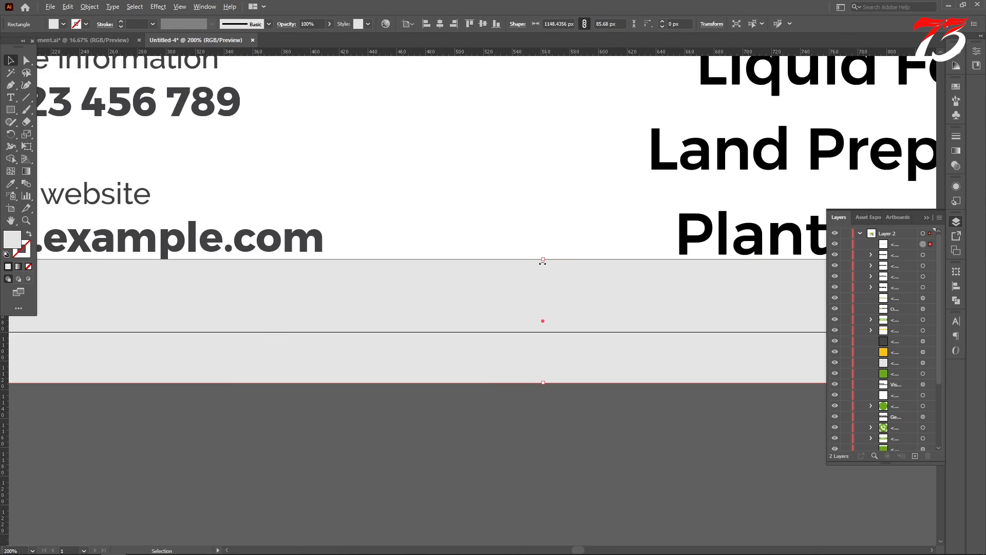
scroll(546, 247, up, 4)
drag(544, 224, 546, 230)
scroll(585, 285, down, 15)
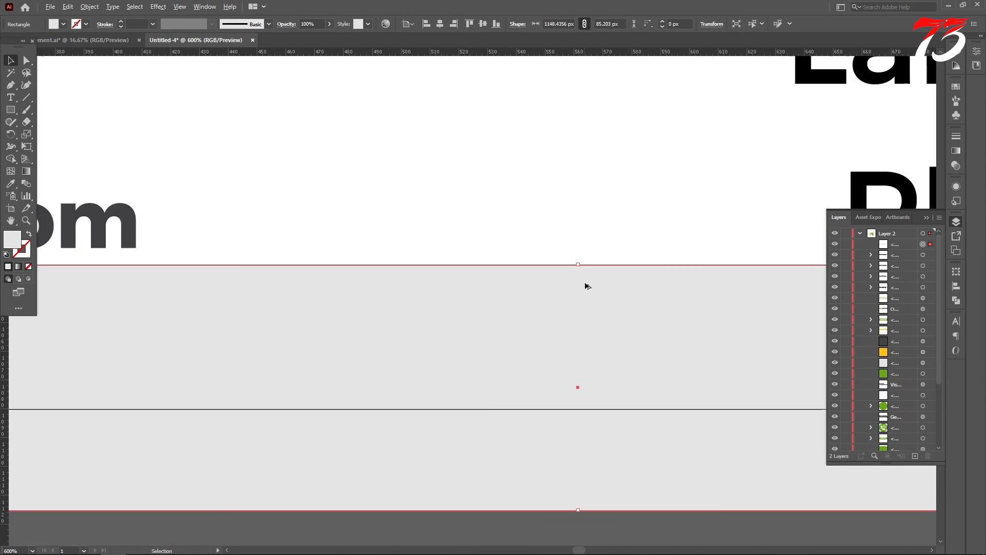
click(623, 351)
scroll(588, 289, up, 3)
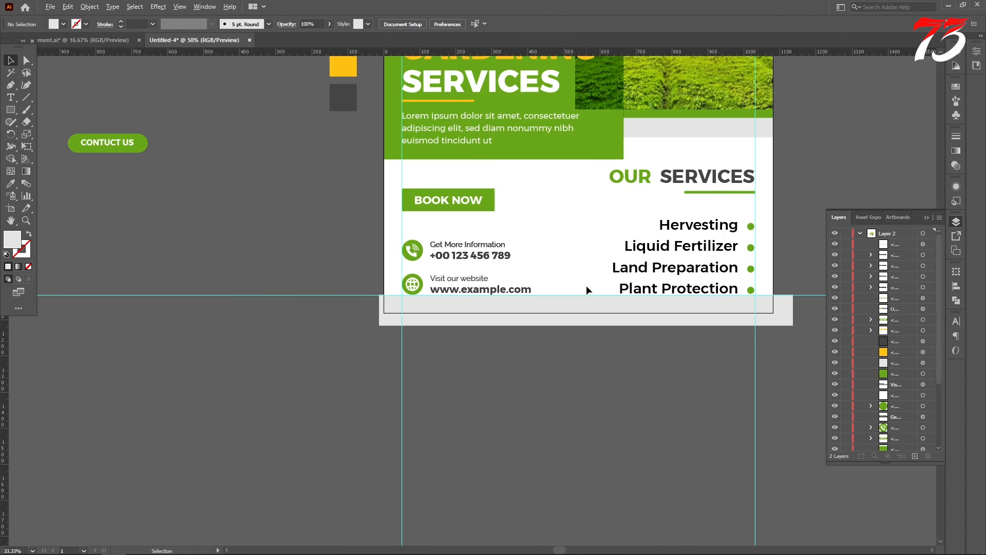
scroll(587, 289, down, 1)
scroll(544, 265, down, 1)
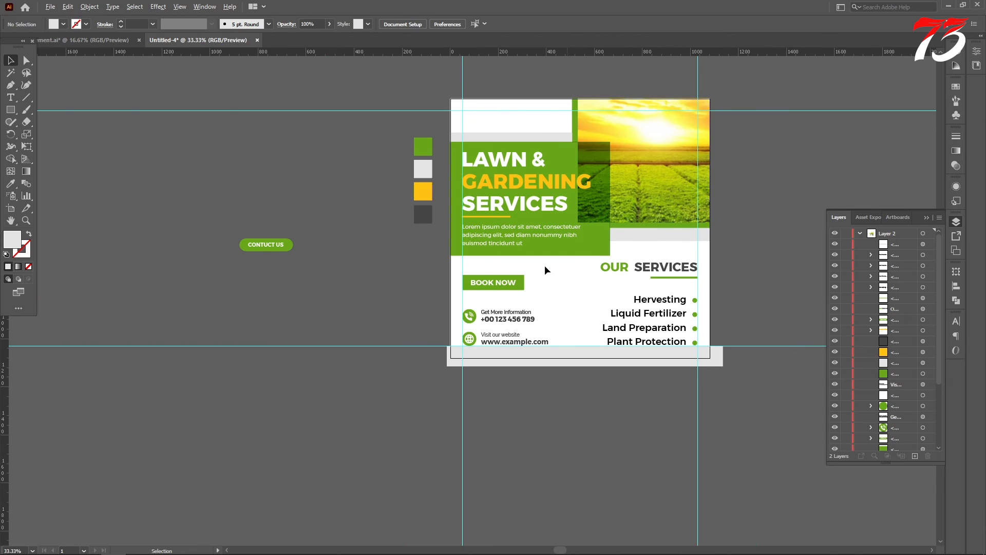
- Bring the template group with the company logo from the elements file into the post document, beside the artboard
click(93, 42)
scroll(527, 202, down, 1)
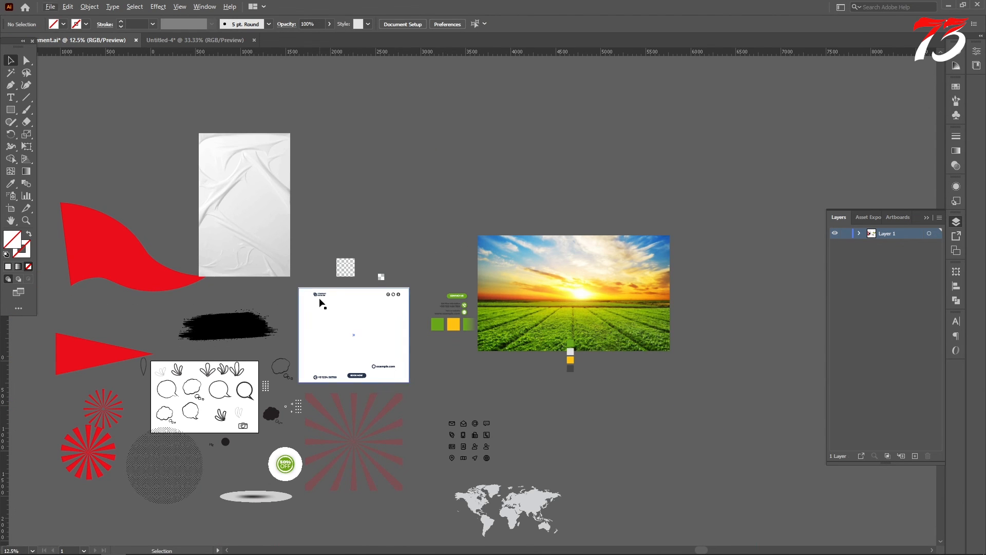
drag(322, 304, 277, 112)
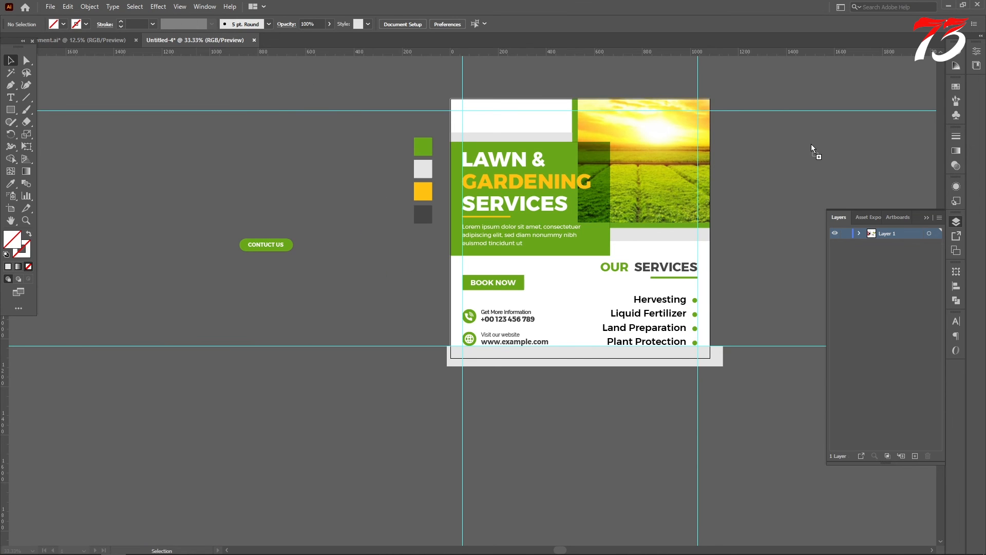
drag(812, 144, 812, 143)
- Ungroup the imported template, move the company logo slightly away from it and ungroup once more
scroll(655, 183, down, 2)
scroll(735, 170, up, 4)
right_click(738, 149)
click(760, 235)
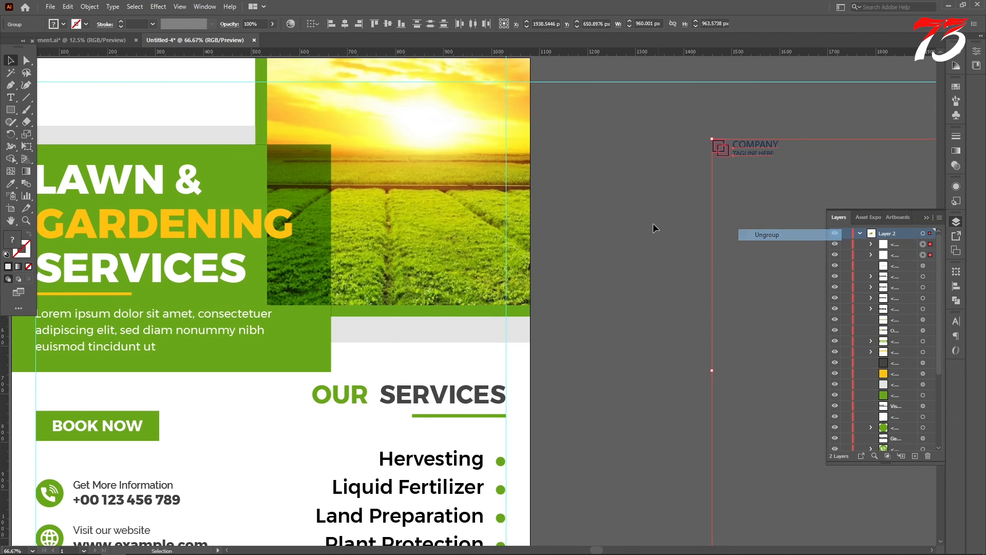
click(653, 223)
drag(736, 146, 696, 124)
right_click(704, 133)
click(733, 218)
click(768, 210)
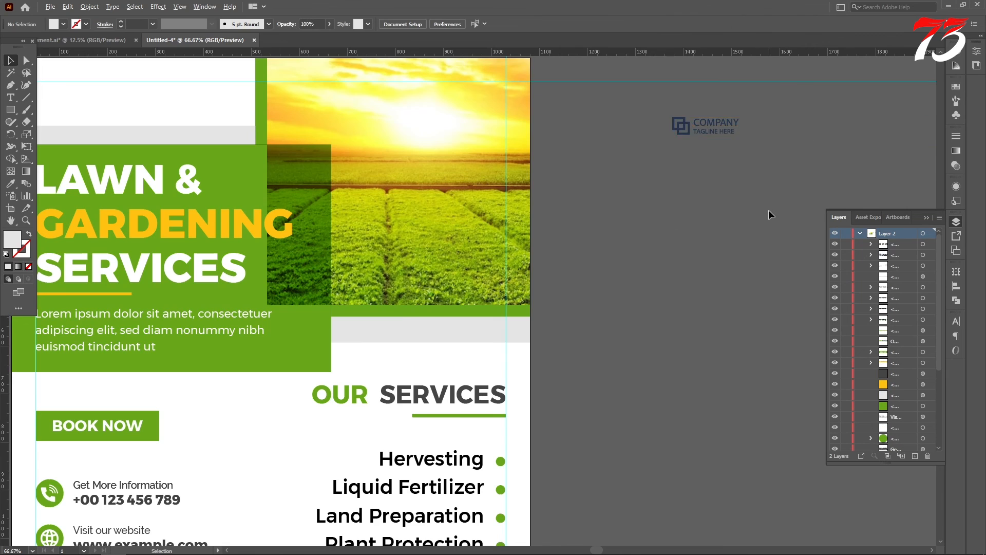
- Place the company logo in the artboard's white header, aligned with the left and top margin guides
scroll(769, 210, down, 2)
drag(748, 172, 425, 150)
scroll(413, 149, up, 8)
drag(356, 178, 324, 172)
key(ctrl+1)
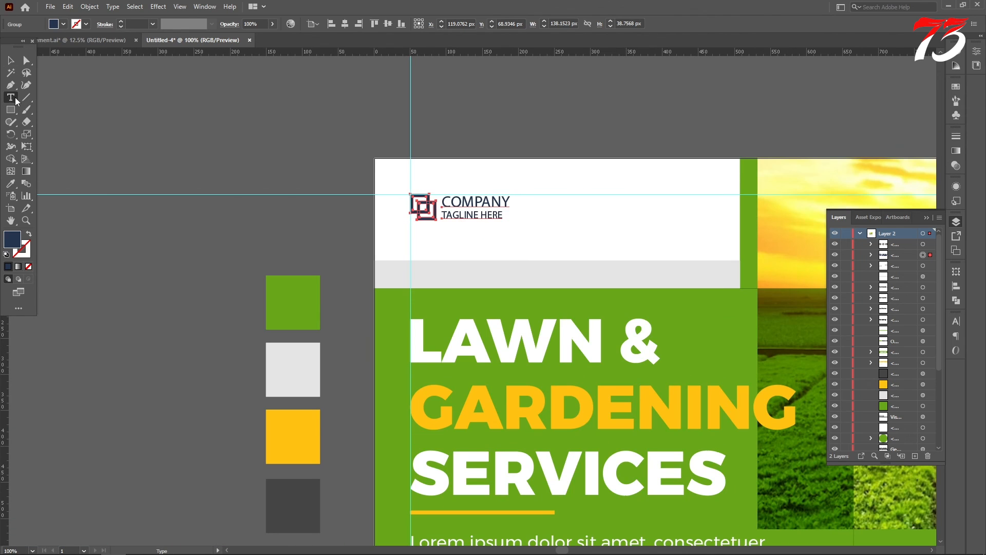
- Set the logo's COMPANY text in Montserrat Bold
scroll(421, 204, up, 2)
drag(501, 202, 781, 192)
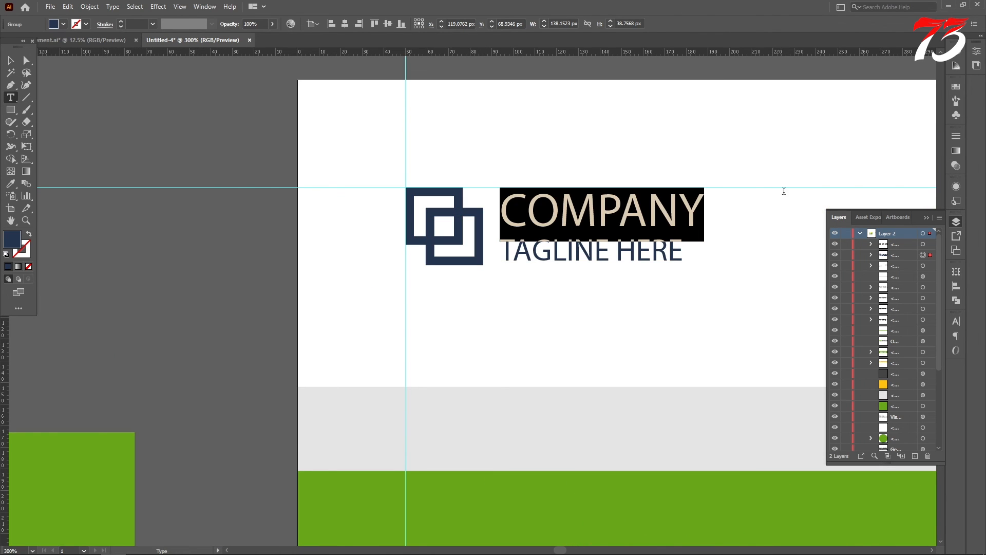
text(mon)
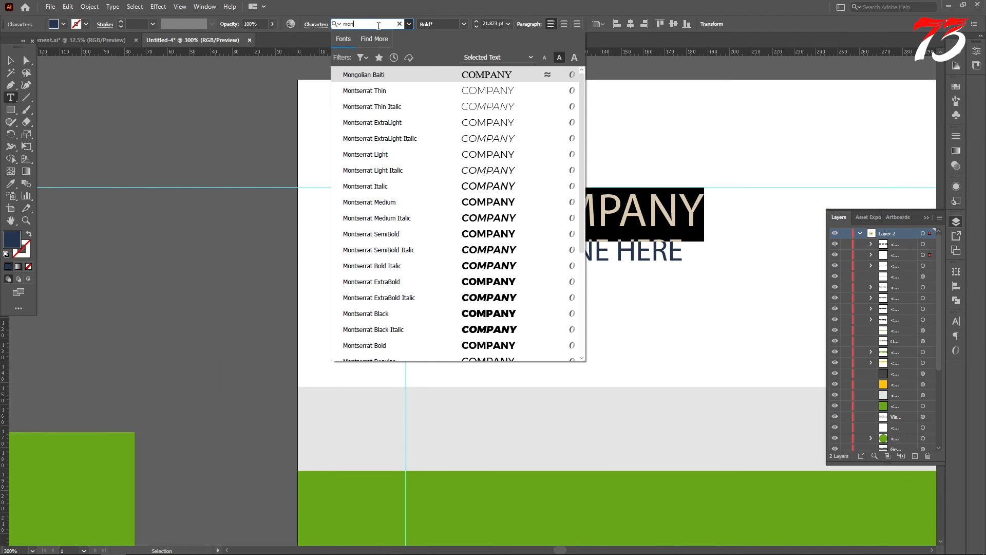
click(380, 346)
- Set the logo's TAGLINE HERE text in Montserrat Medium and widen its tracking to nearly match the COMPANY width
drag(686, 252, 400, 71)
text(mon)
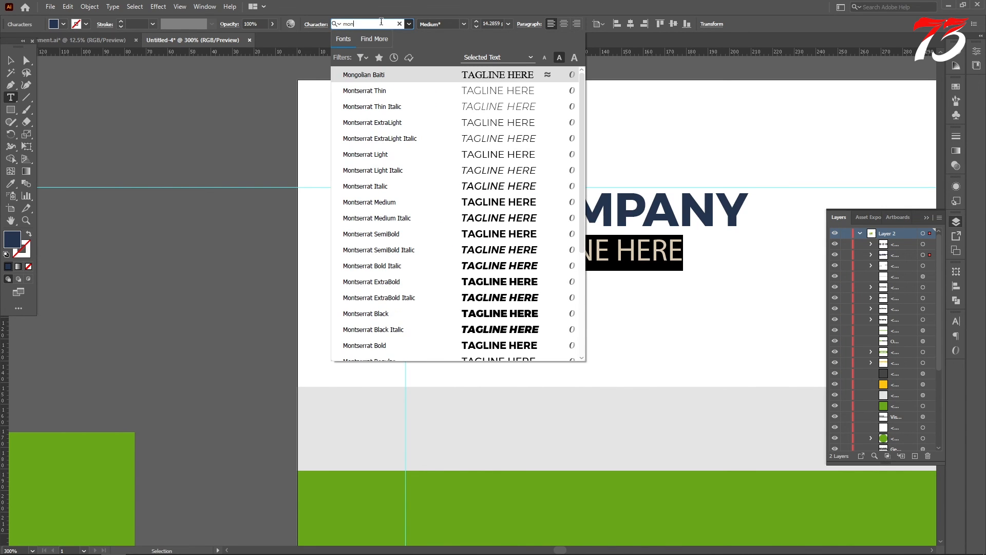
click(493, 208)
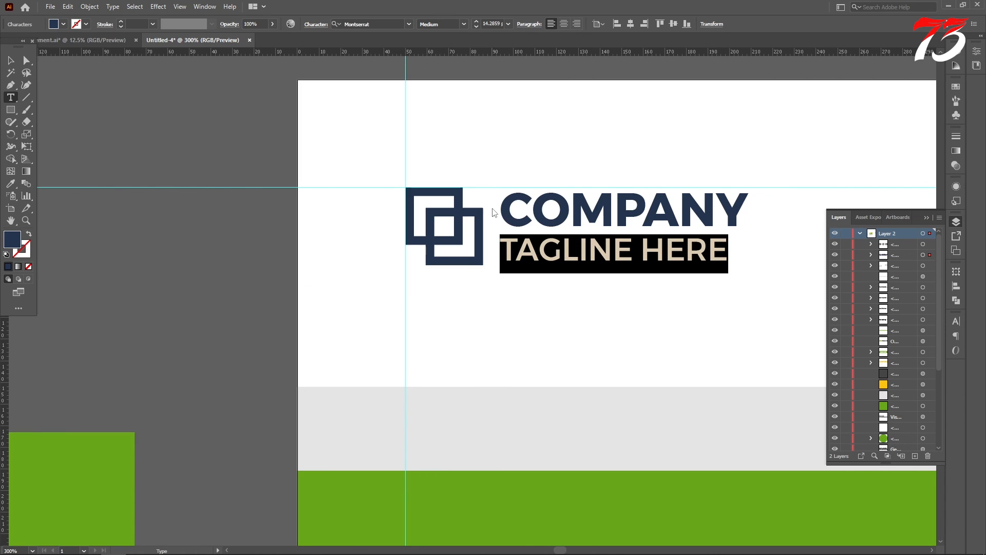
click(316, 25)
click(308, 84)
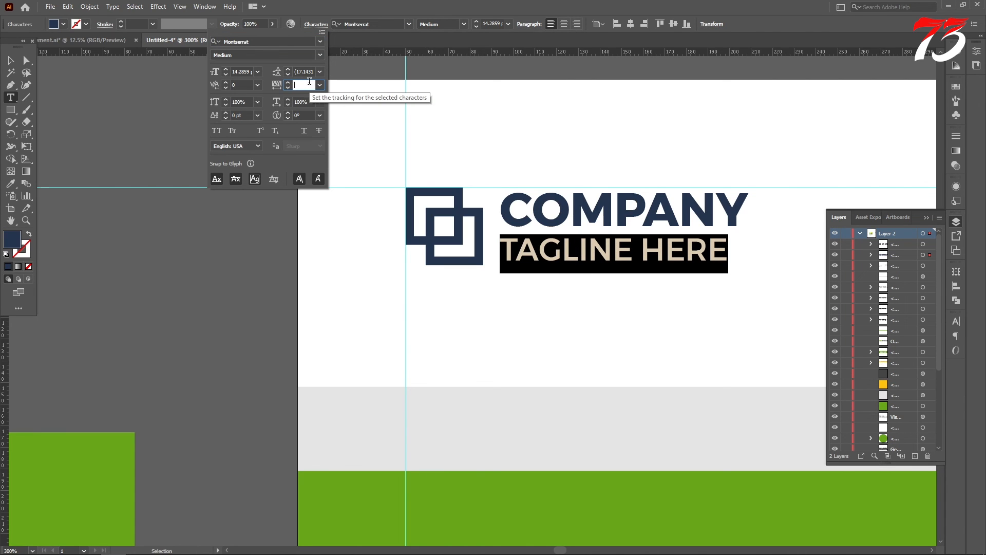
key(Return)
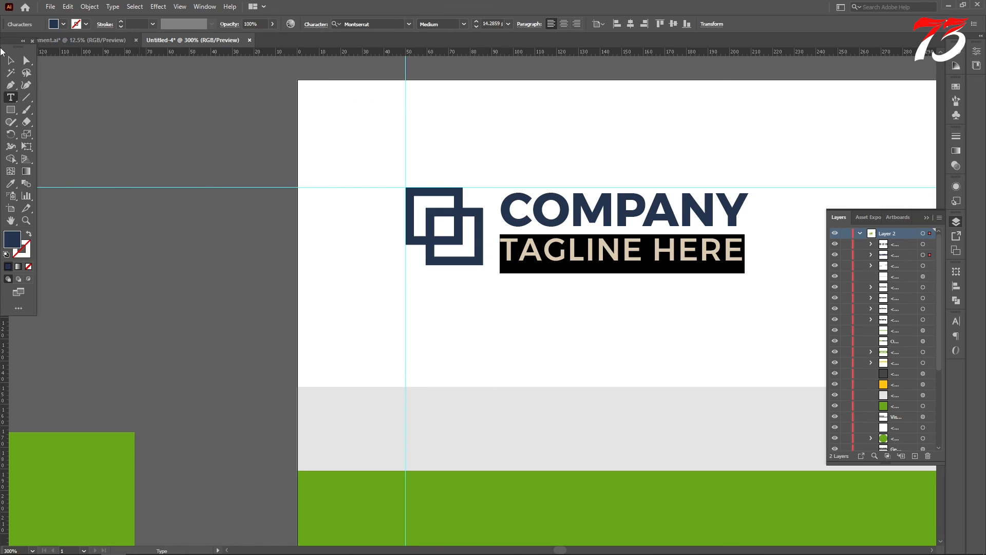
- Recolor the whole company logo with the green of the colour swatch beside the artboard
click(12, 61)
click(430, 232)
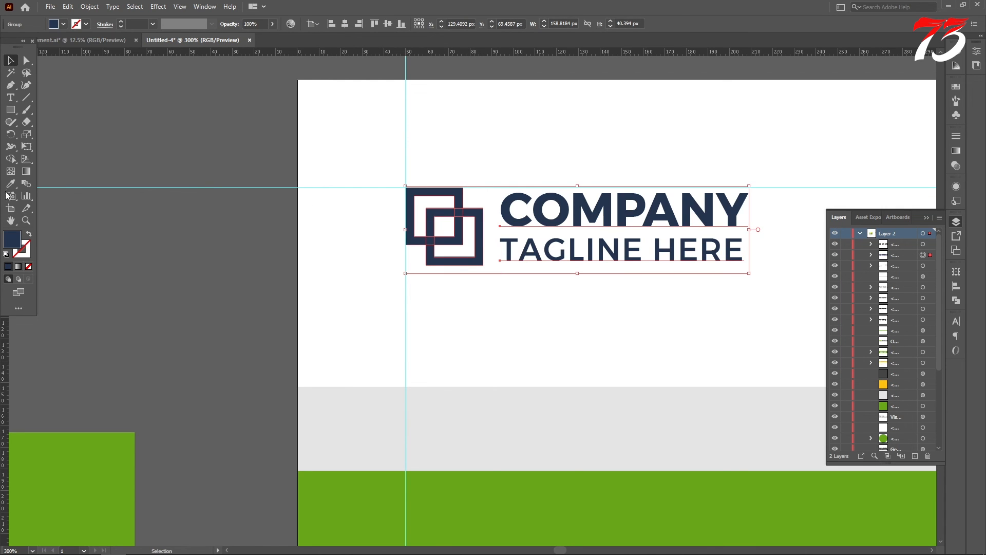
click(11, 183)
click(93, 434)
click(11, 61)
scroll(467, 210, down, 4)
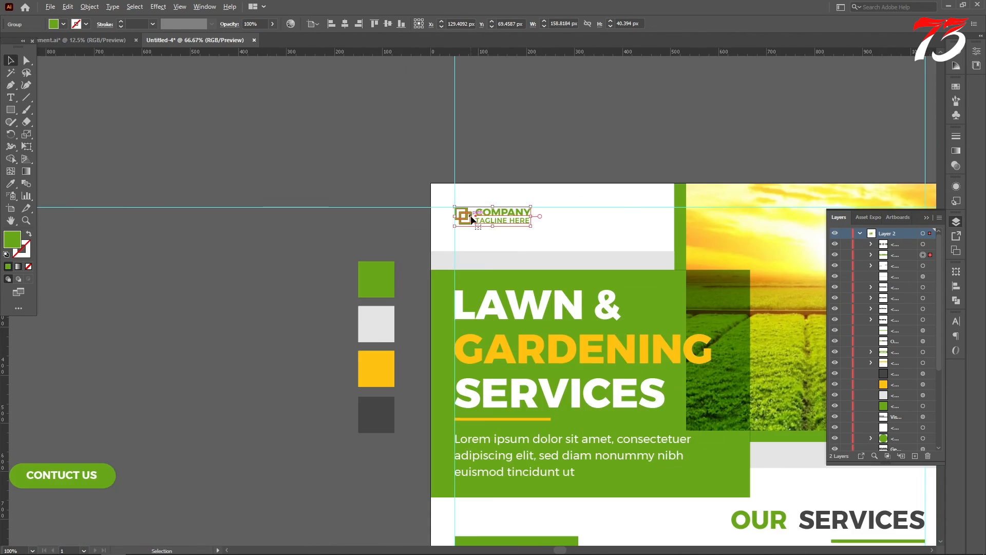
- Scale the company logo up to about 215 px wide from its upper-left corner and clear the selection
scroll(544, 234, up, 3)
drag(508, 214, 587, 262)
click(193, 214)
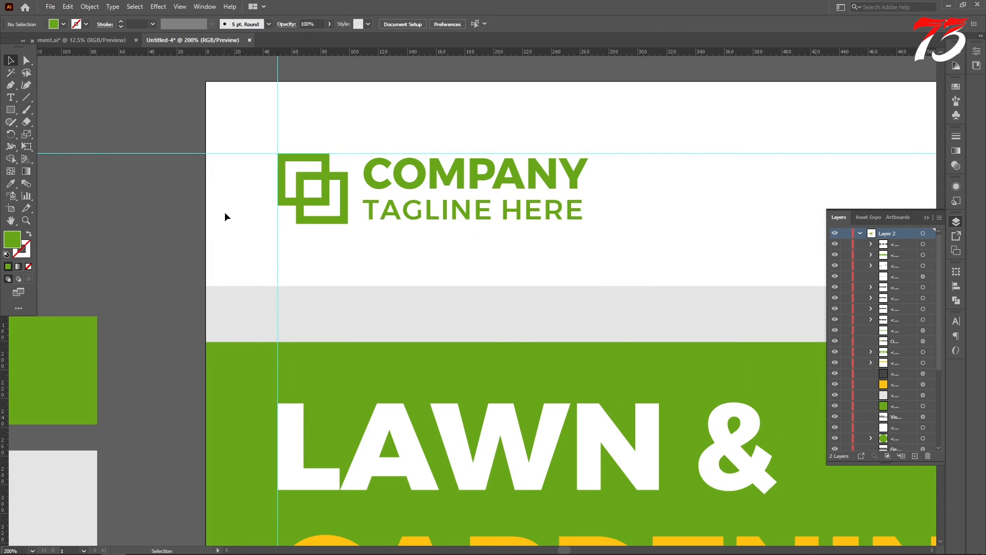
scroll(540, 169, down, 5)
scroll(516, 190, down, 3)
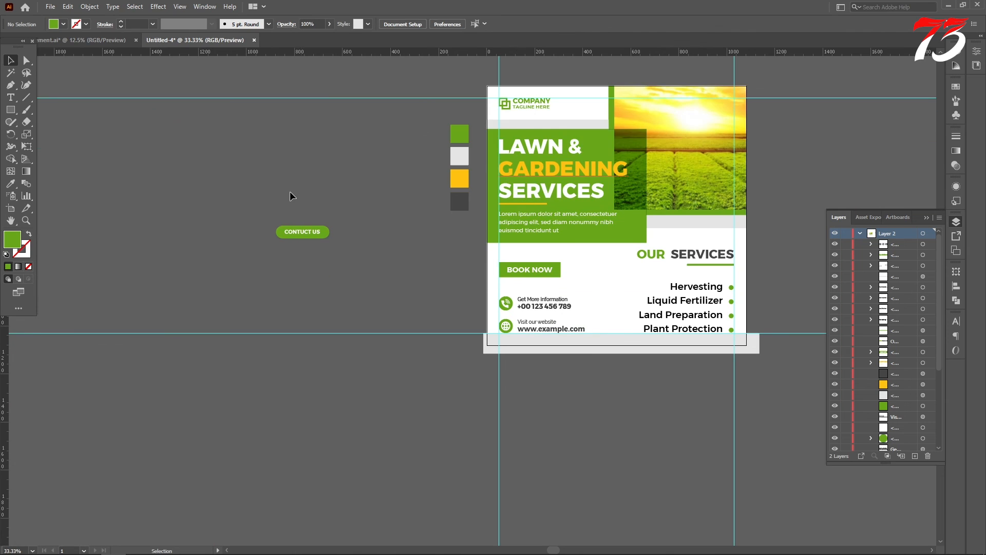
- Delete the CONTUCT US button and the four colour swatches lying beside the artboard
drag(322, 277, 323, 277)
key(Delete)
scroll(349, 234, up, 2)
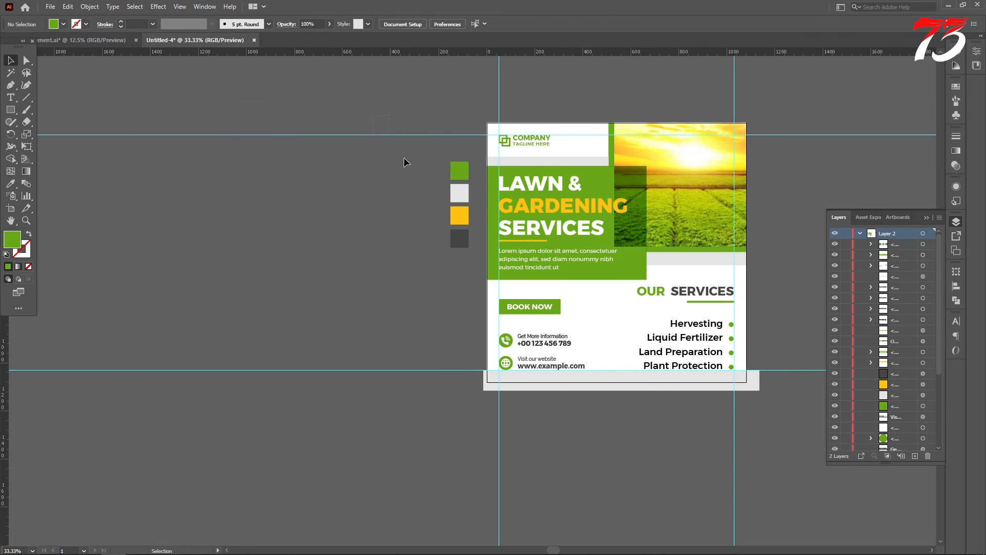
drag(466, 279, 467, 279)
key(Delete)
scroll(399, 257, down, 3)
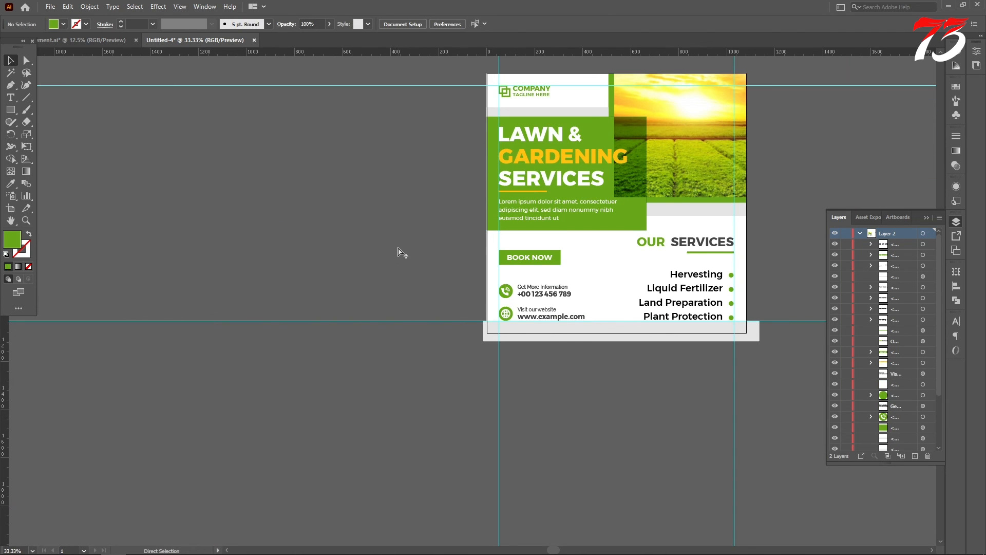
- Unlock all objects and trim the grey bottom strip to the 1080 × 1080 px artboard with the Shape Builder
key(ctrl+alt+2)
click(686, 411)
drag(599, 337, 599, 319)
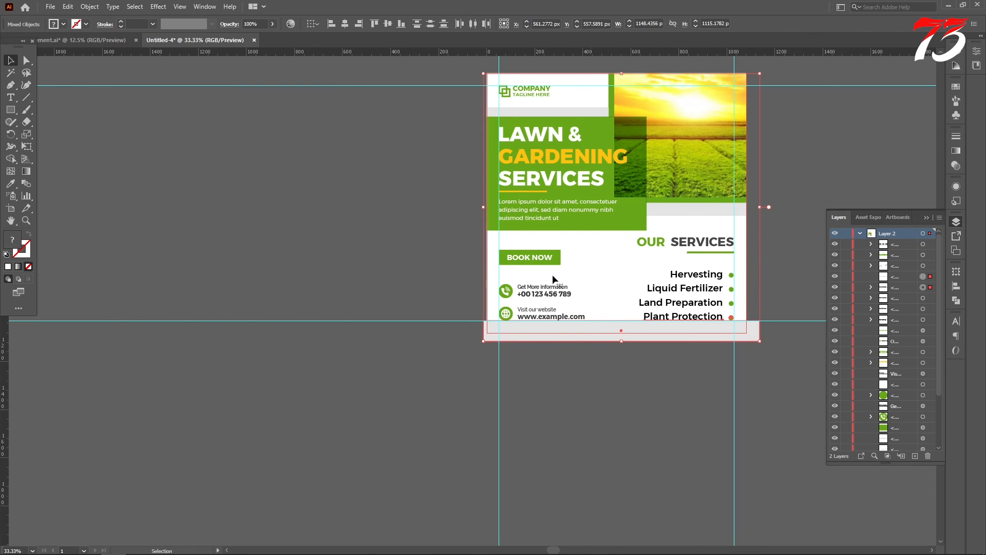
click(11, 160)
scroll(619, 337, up, 4)
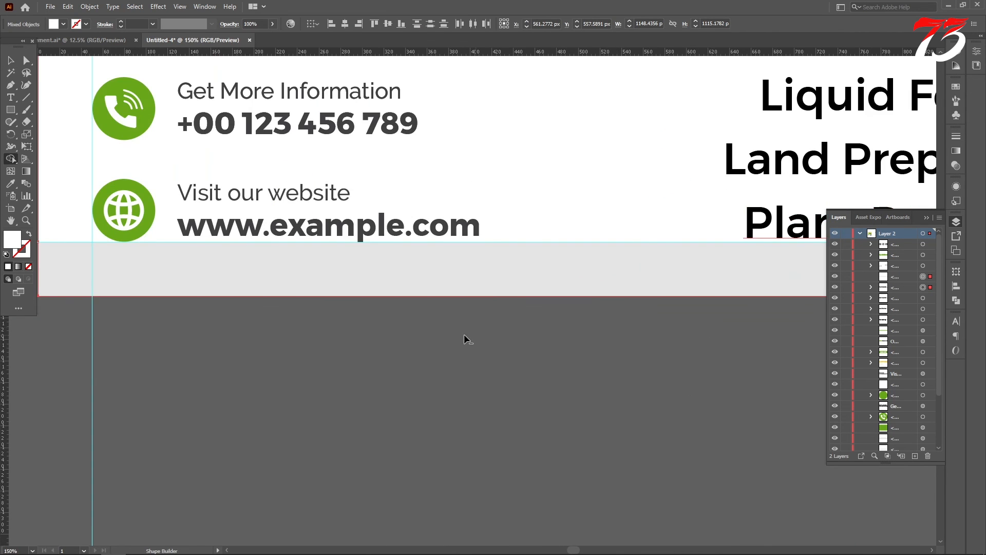
scroll(464, 337, down, 3)
scroll(466, 344, up, 2)
click(11, 60)
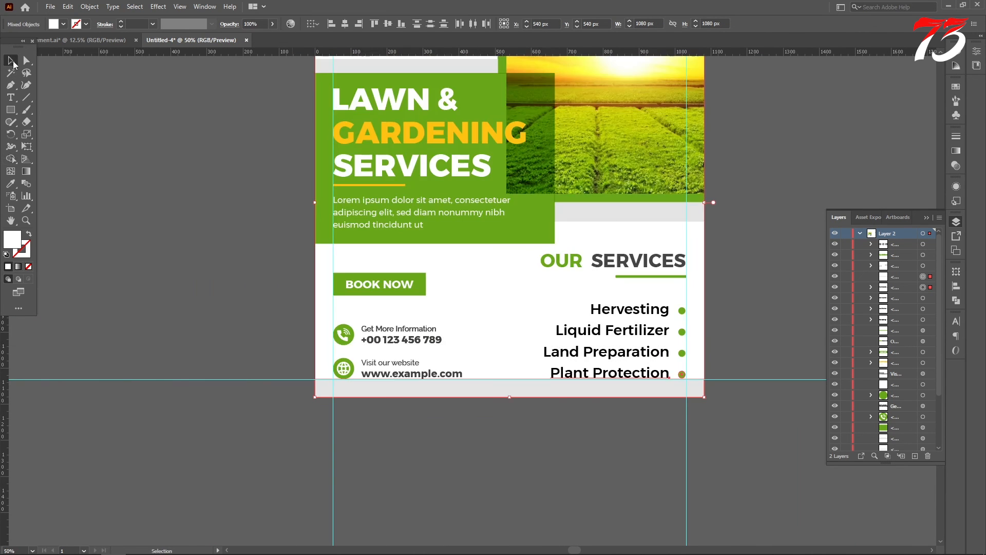
click(303, 152)
- Delete the leftover social icons and contact items outside the artboard and fit the artboard in the window
scroll(484, 186, down, 1)
scroll(484, 189, down, 1)
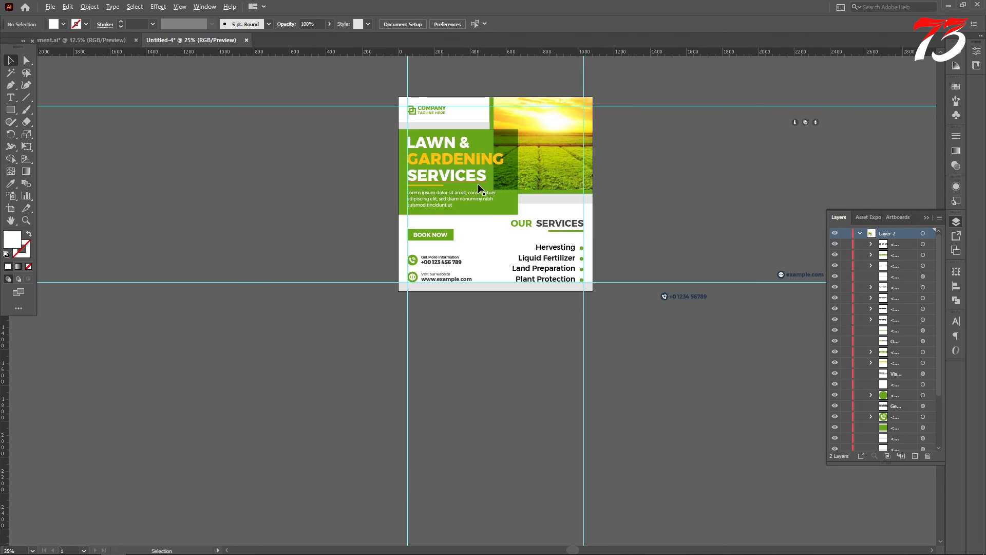
drag(831, 366, 826, 362)
key(Delete)
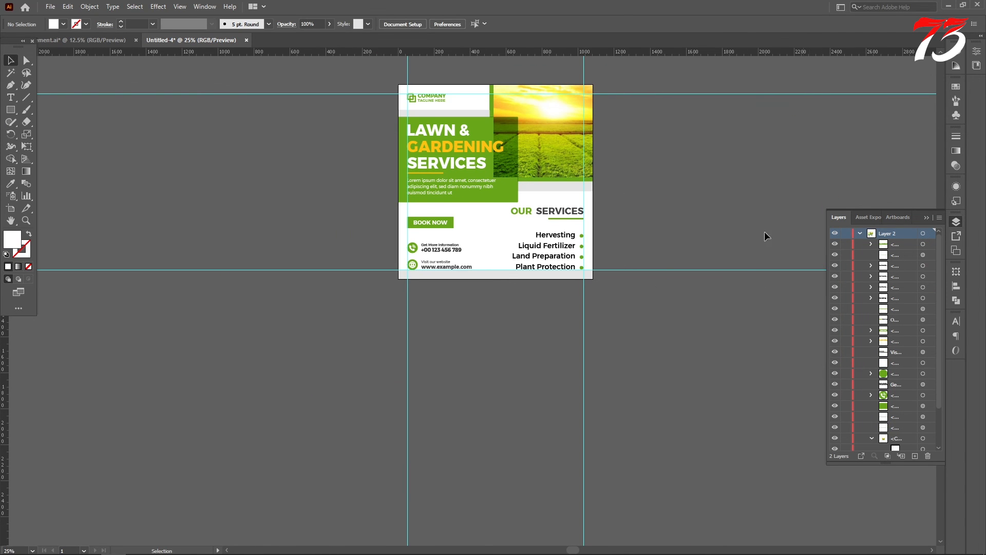
key(ctrl+0)
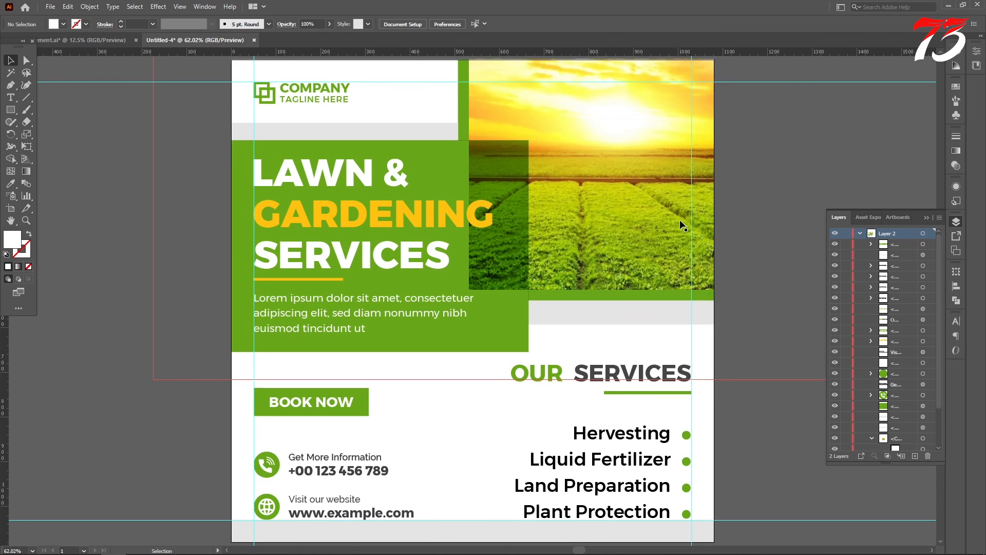